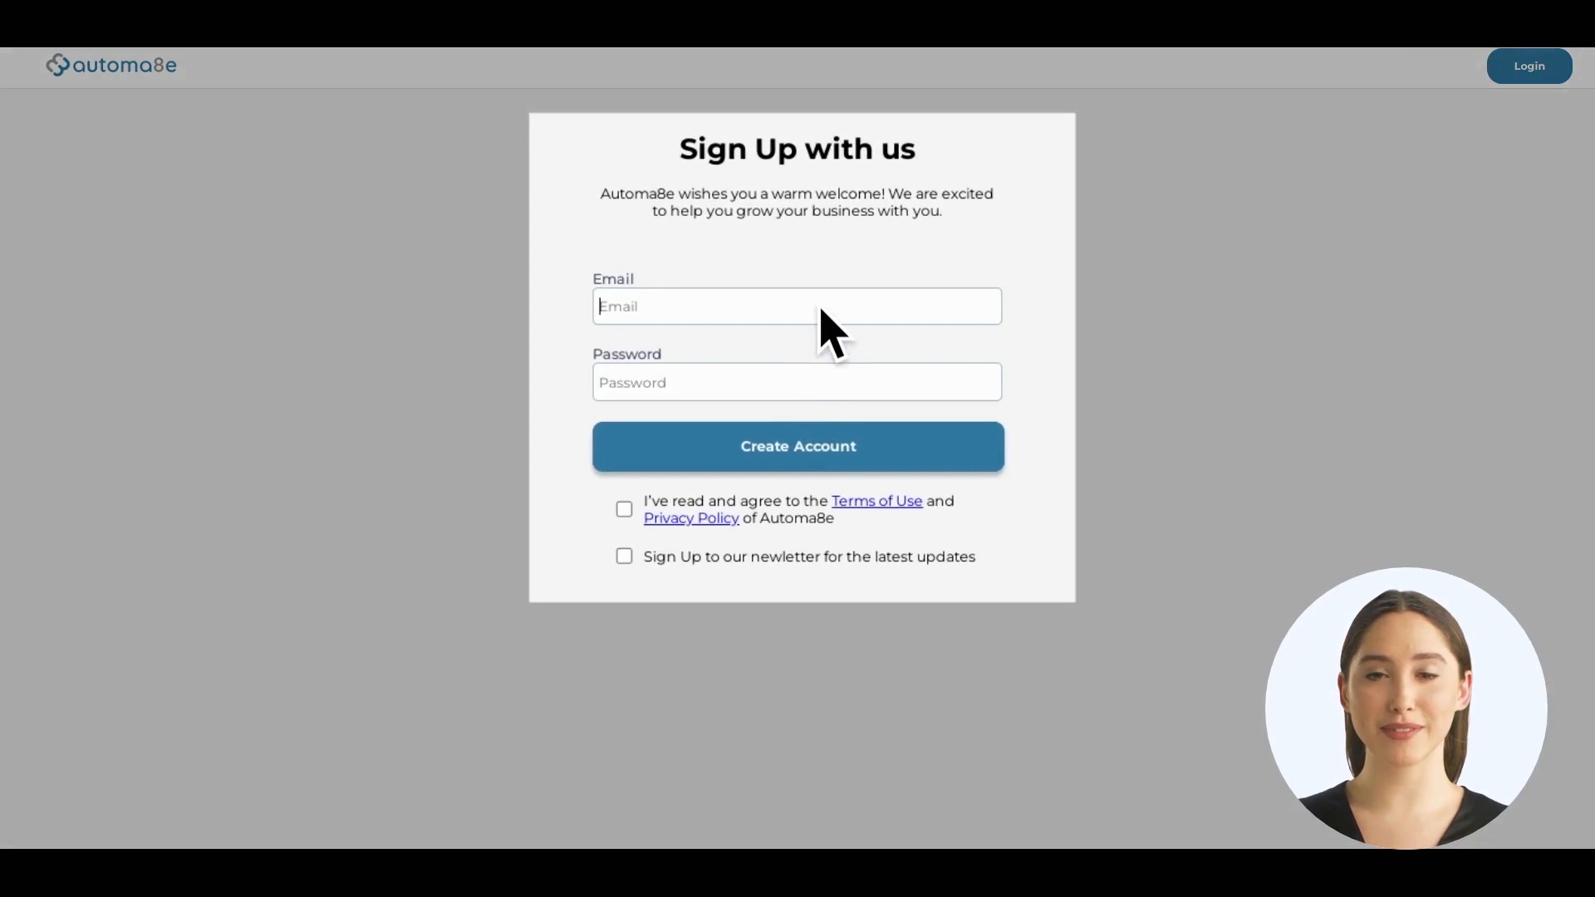
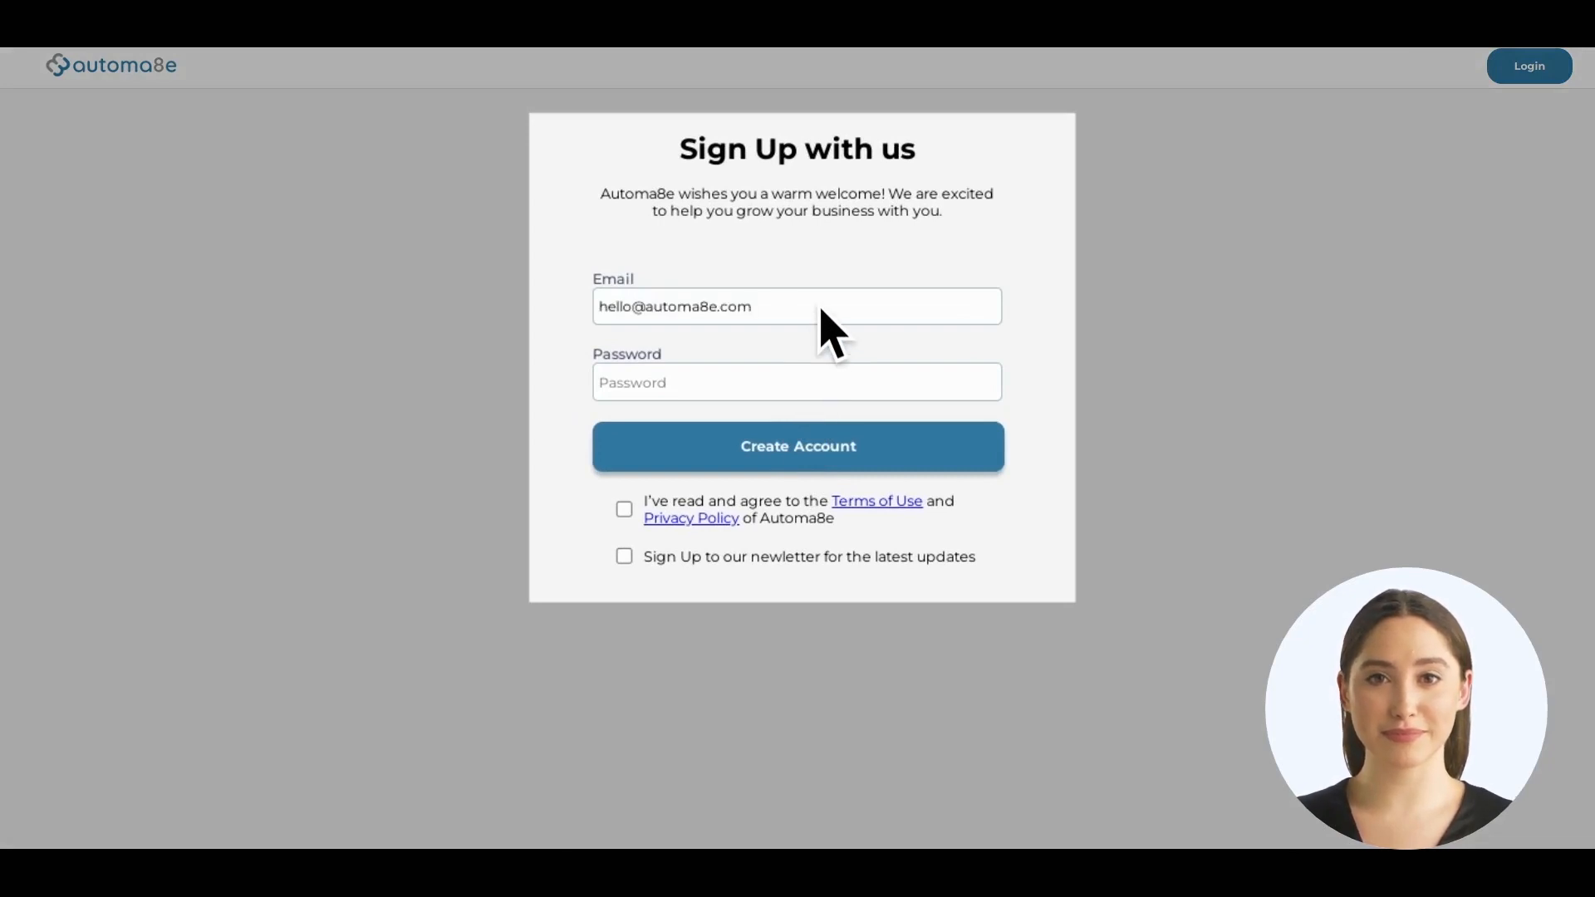
# Register with the account e-mail and password, accepting the terms and the newsletter, and confirm success
pyautogui.click(820, 390)
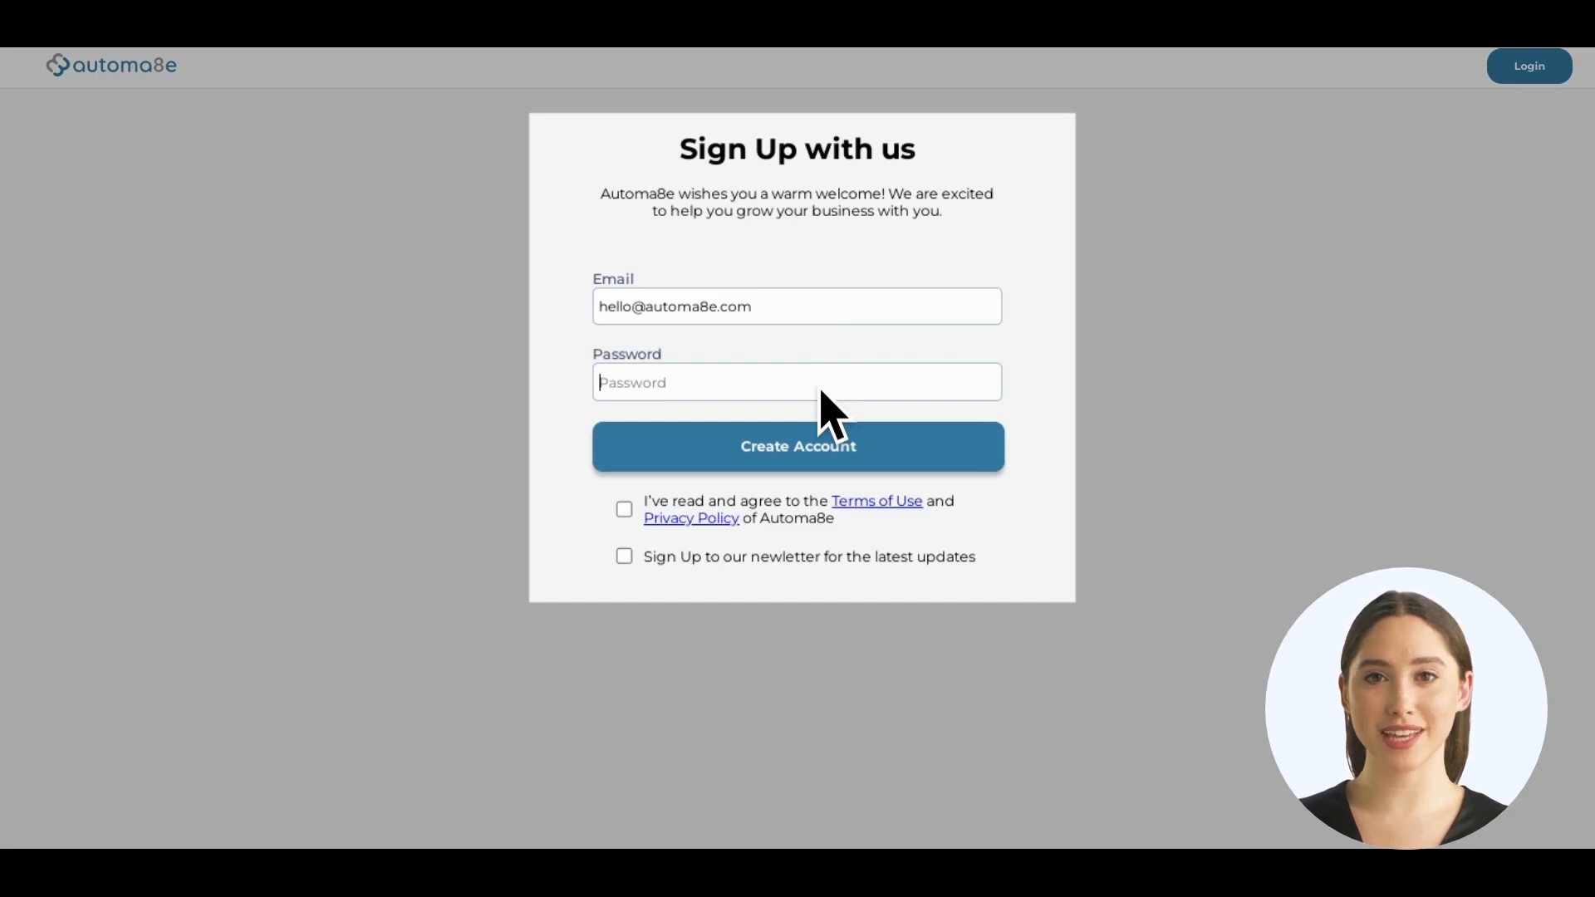
pyautogui.hotkey('ctrl', 'v')
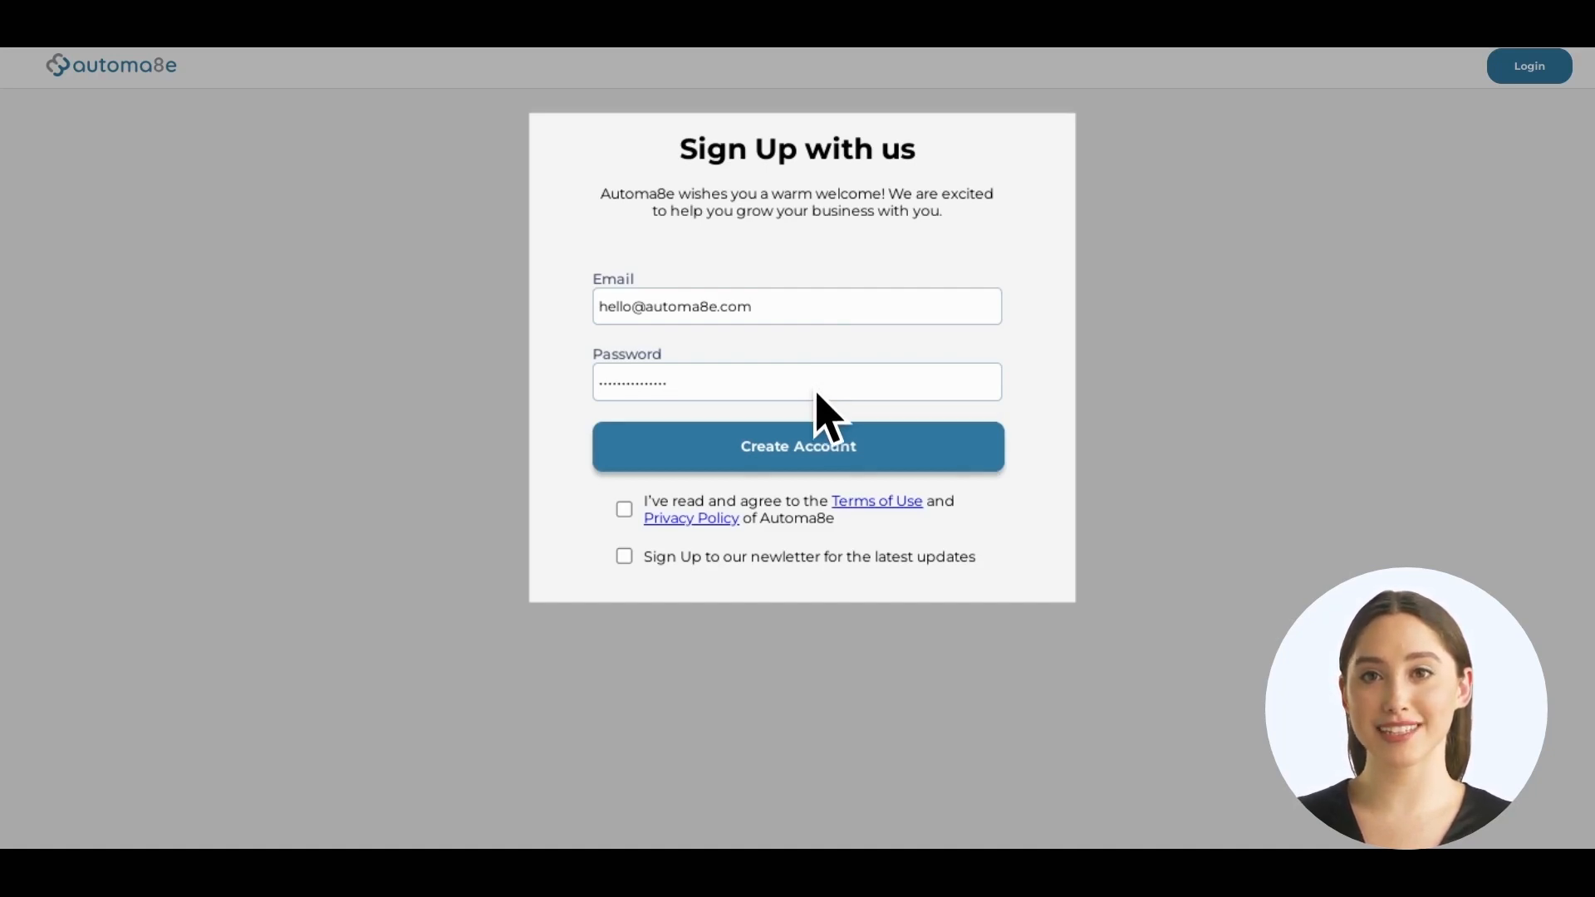
pyautogui.click(624, 510)
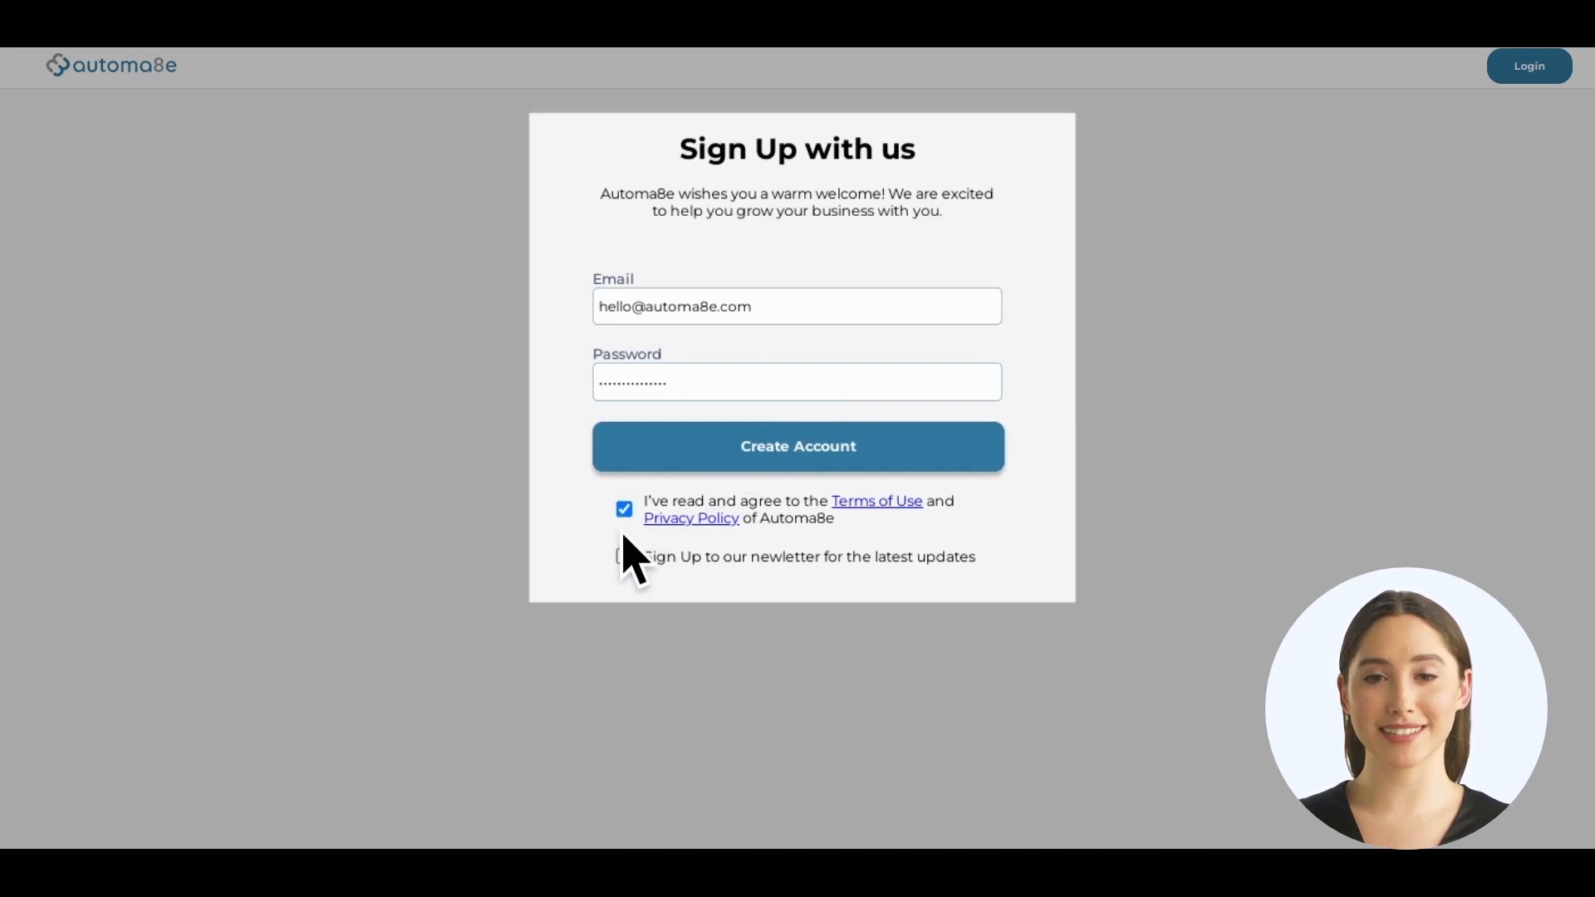
pyautogui.click(624, 557)
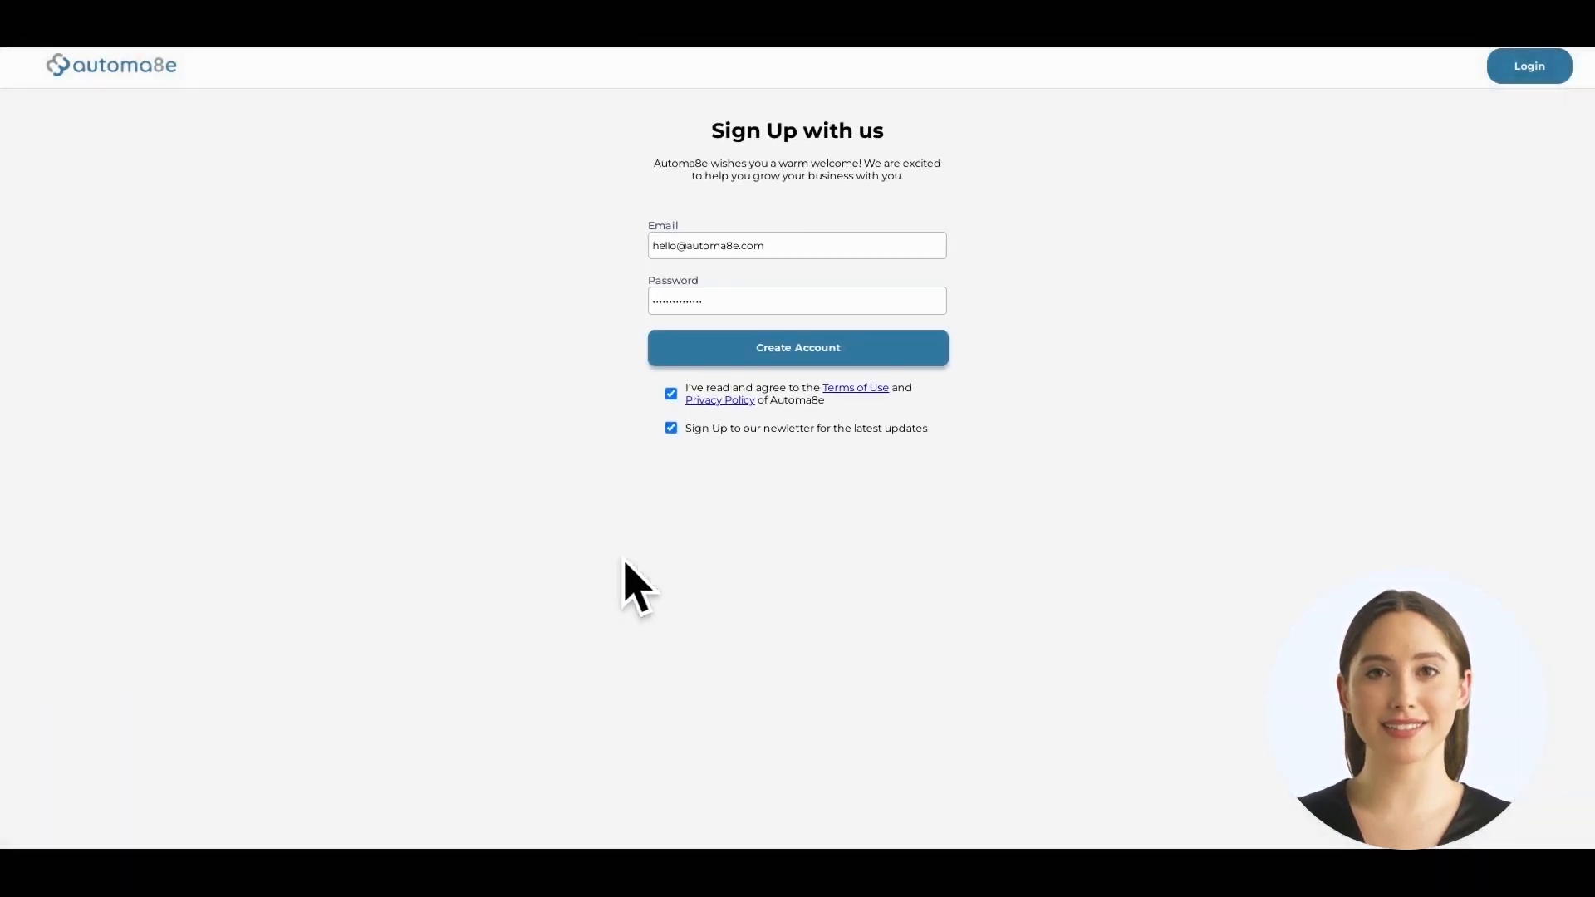
pyautogui.click(781, 356)
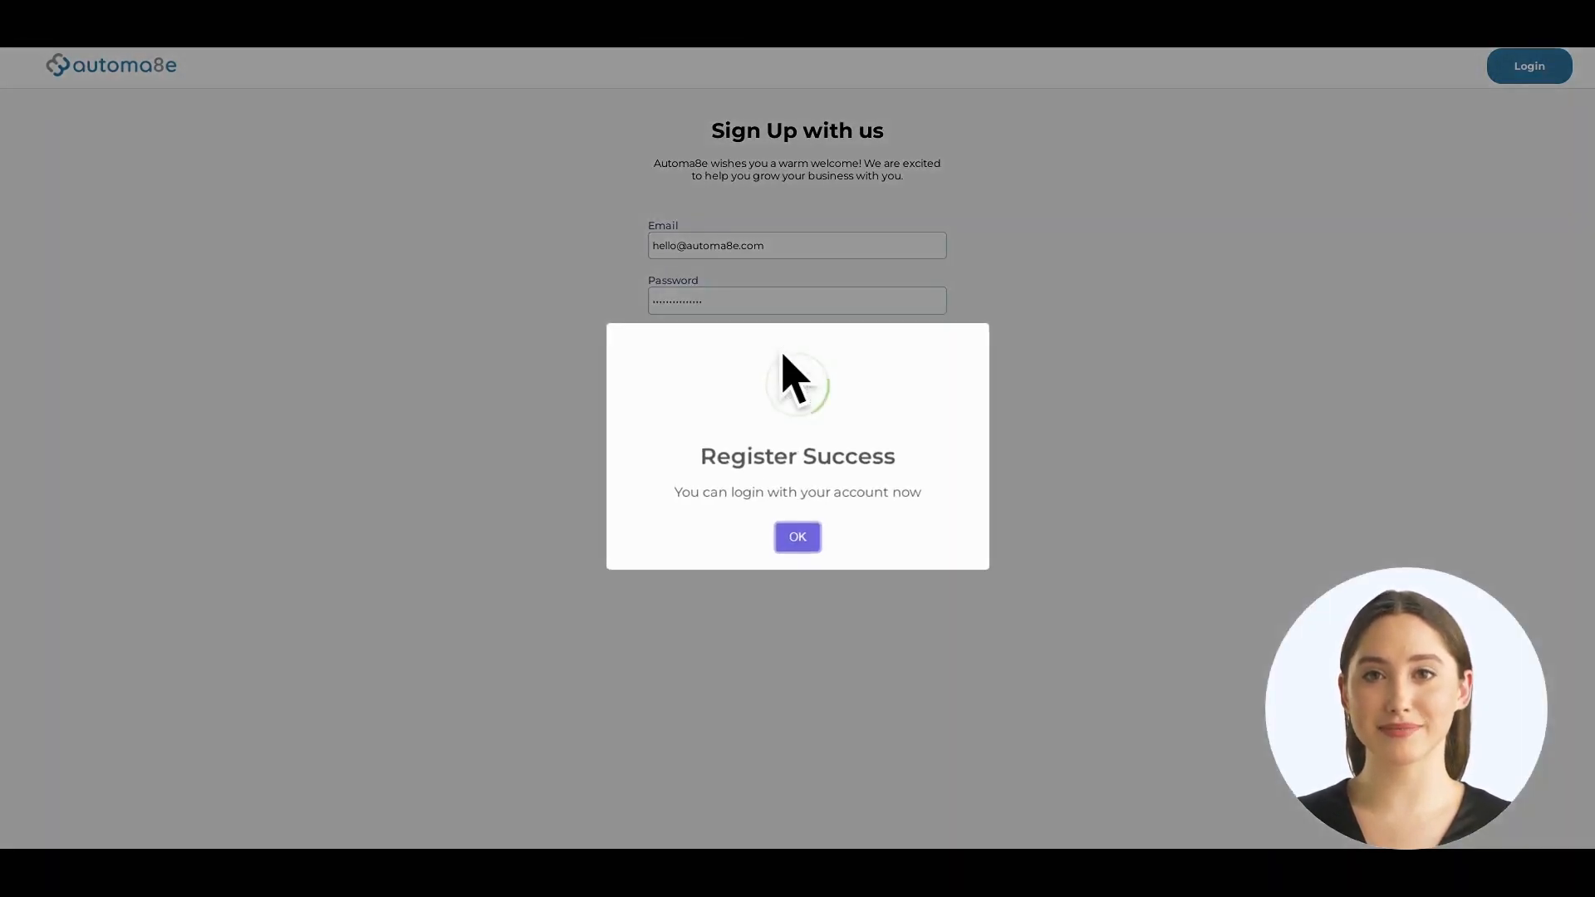
pyautogui.click(796, 539)
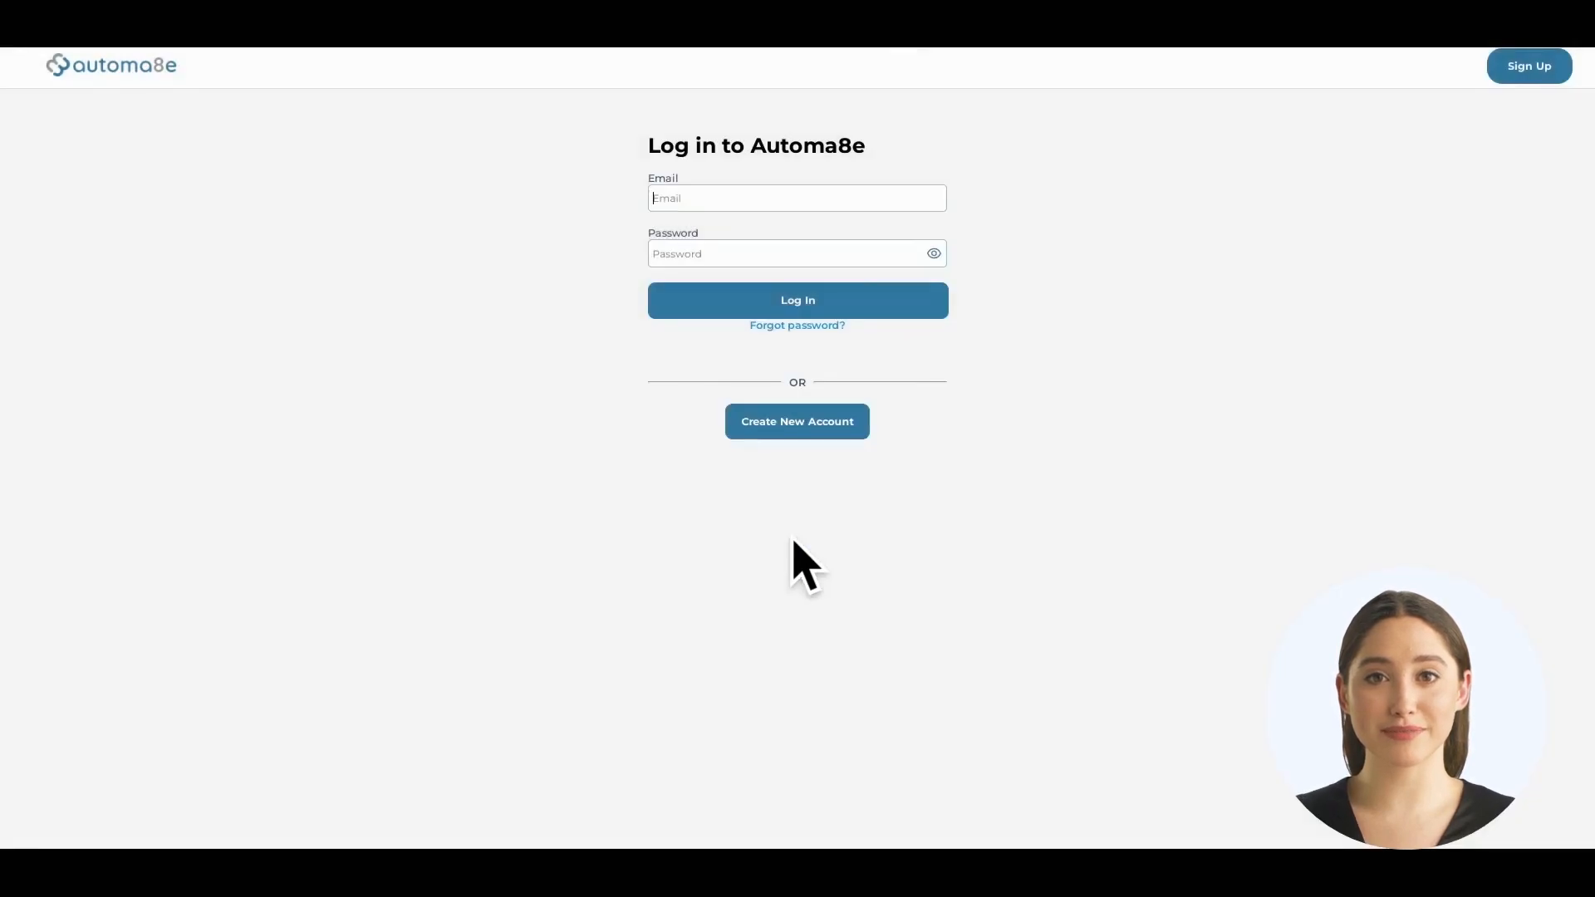
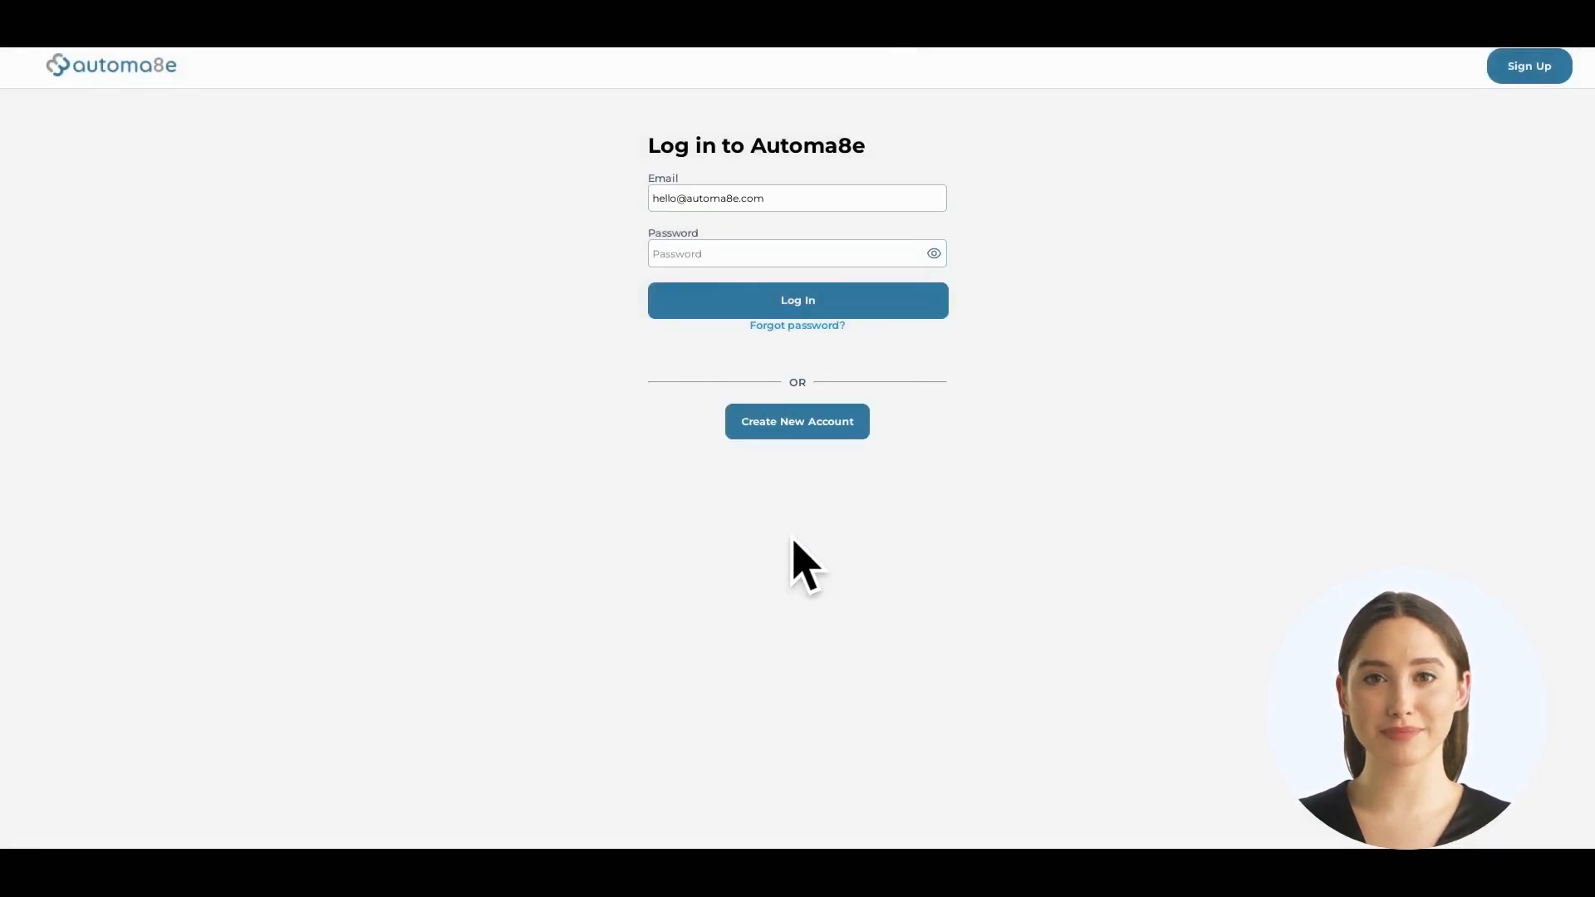
# Log in with the registered e-mail and password and dismiss the success message
pyautogui.write('•••••••••••••••')
pyautogui.click(784, 311)
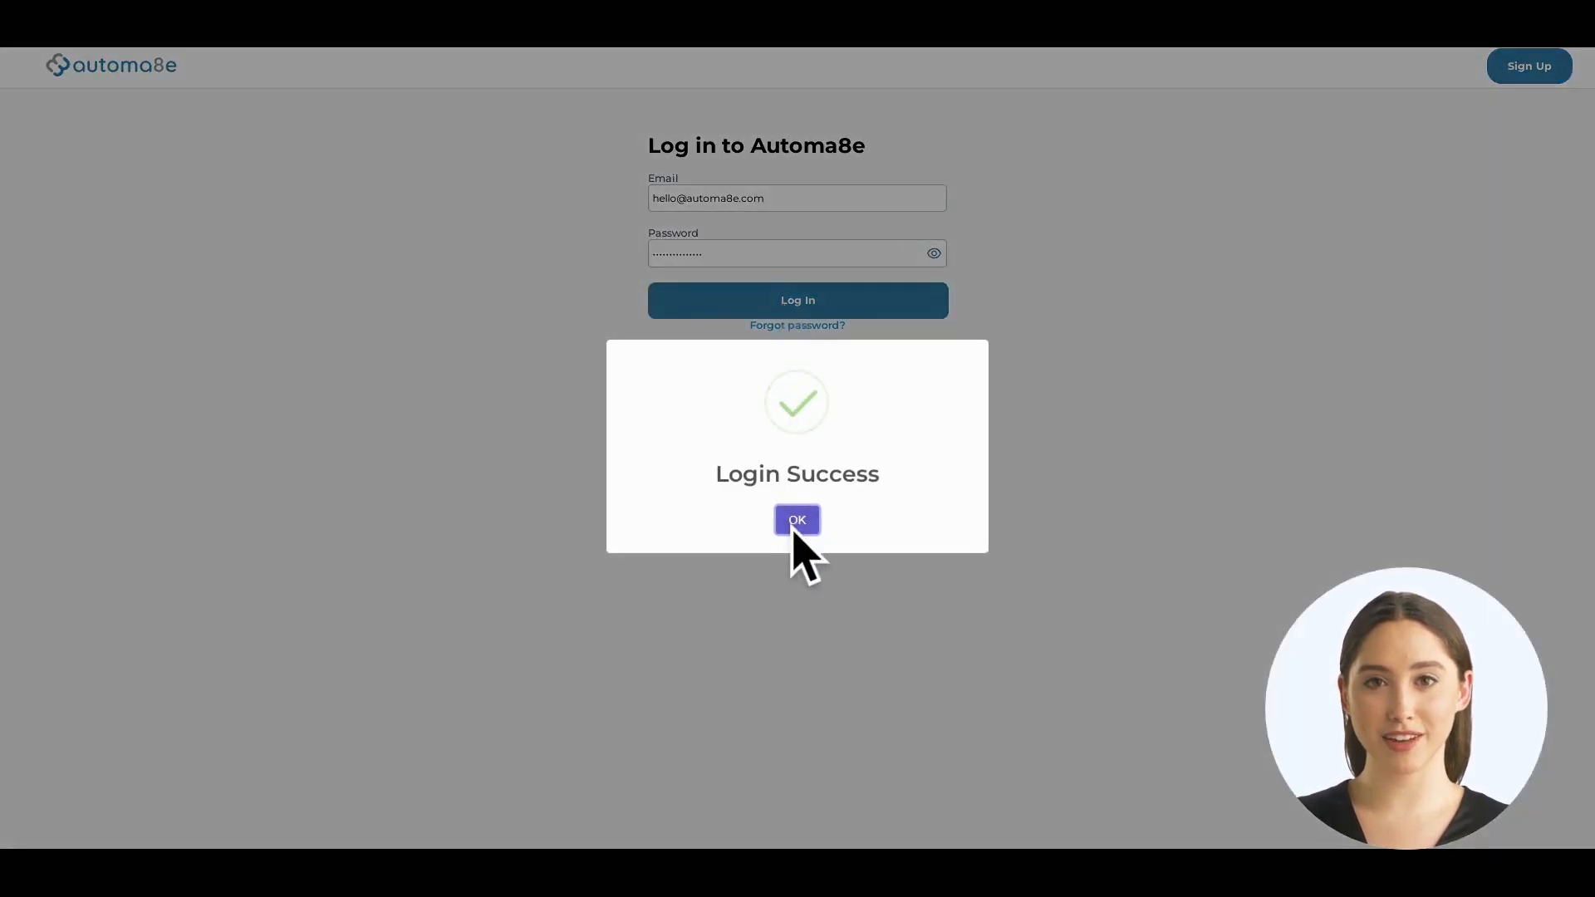
pyautogui.click(798, 523)
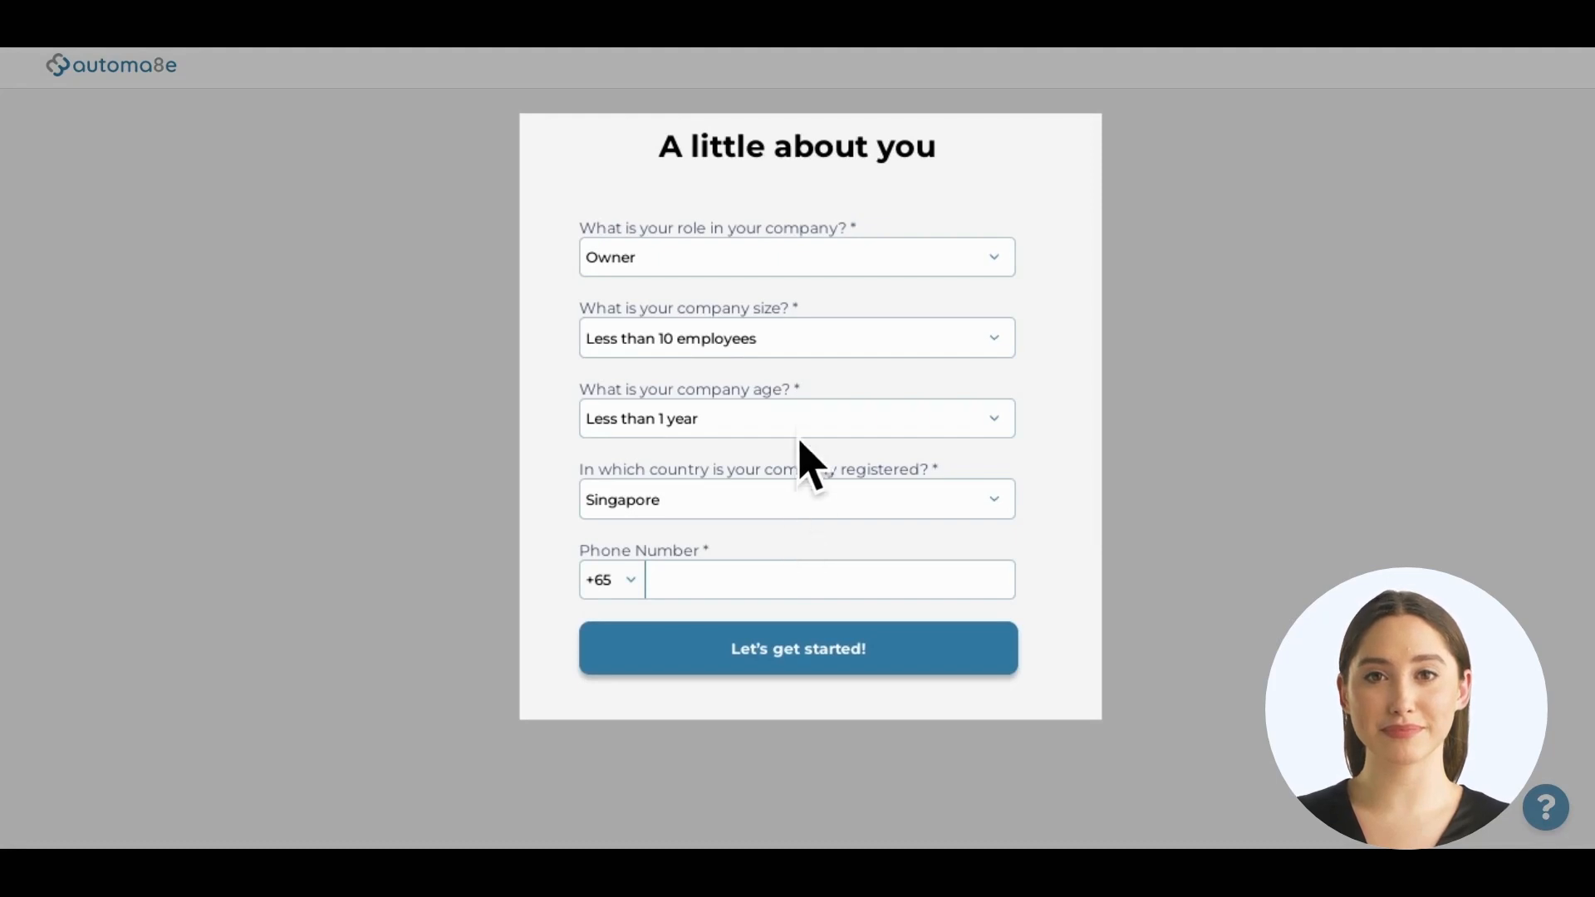
# Set company size to 50 - 249 employees, age to 1 to 5 years, and enter the phone number
pyautogui.click(804, 341)
pyautogui.click(819, 434)
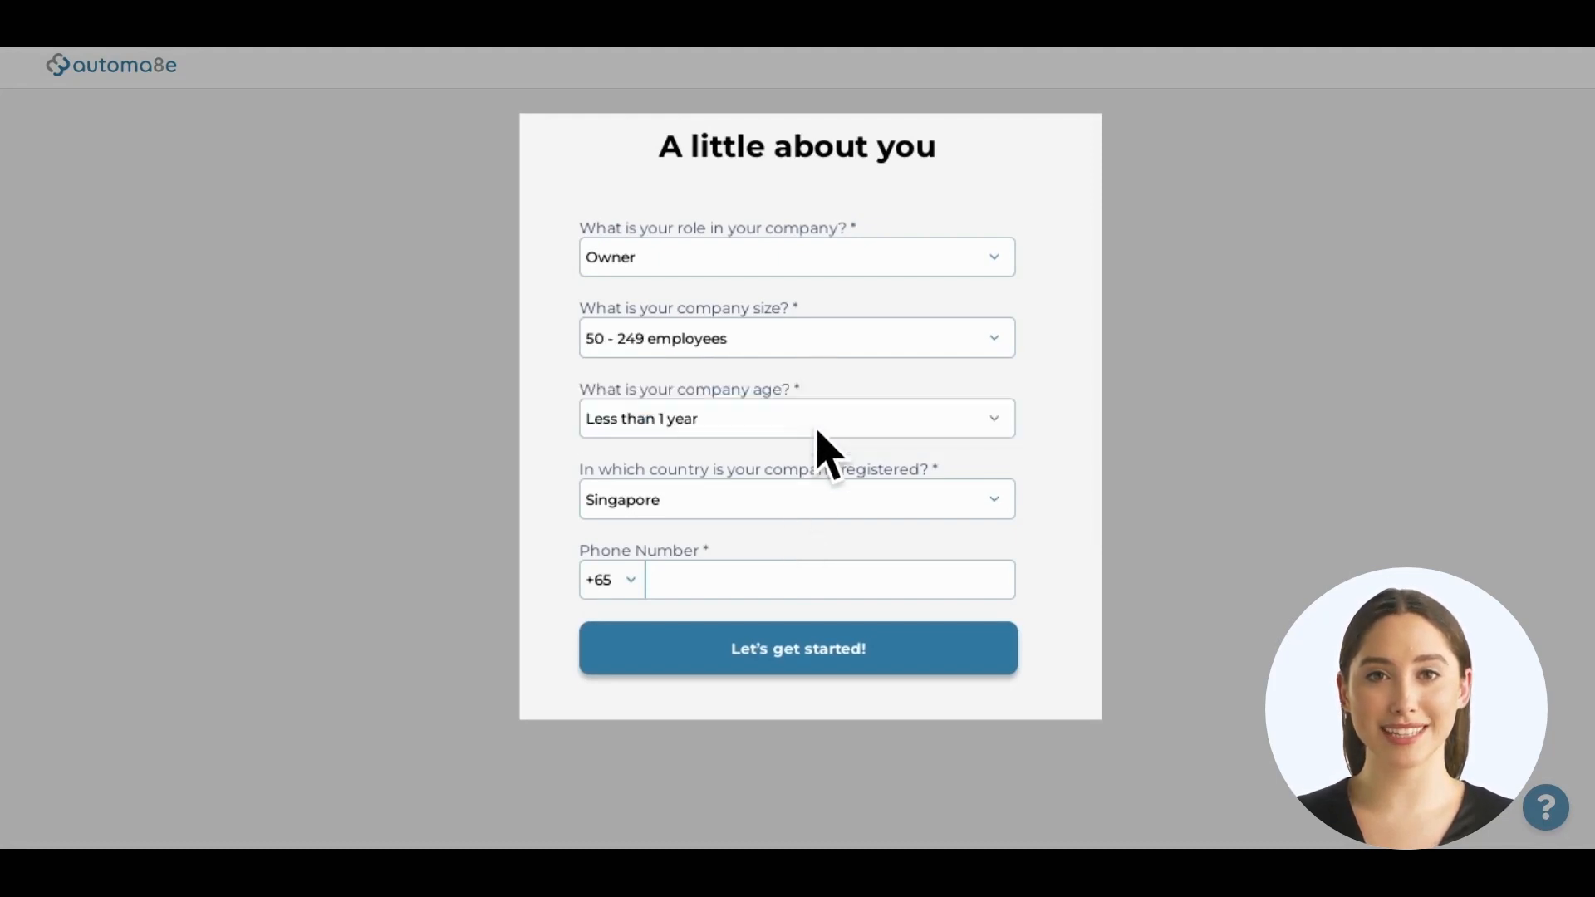
pyautogui.click(758, 420)
pyautogui.click(759, 486)
pyautogui.click(751, 586)
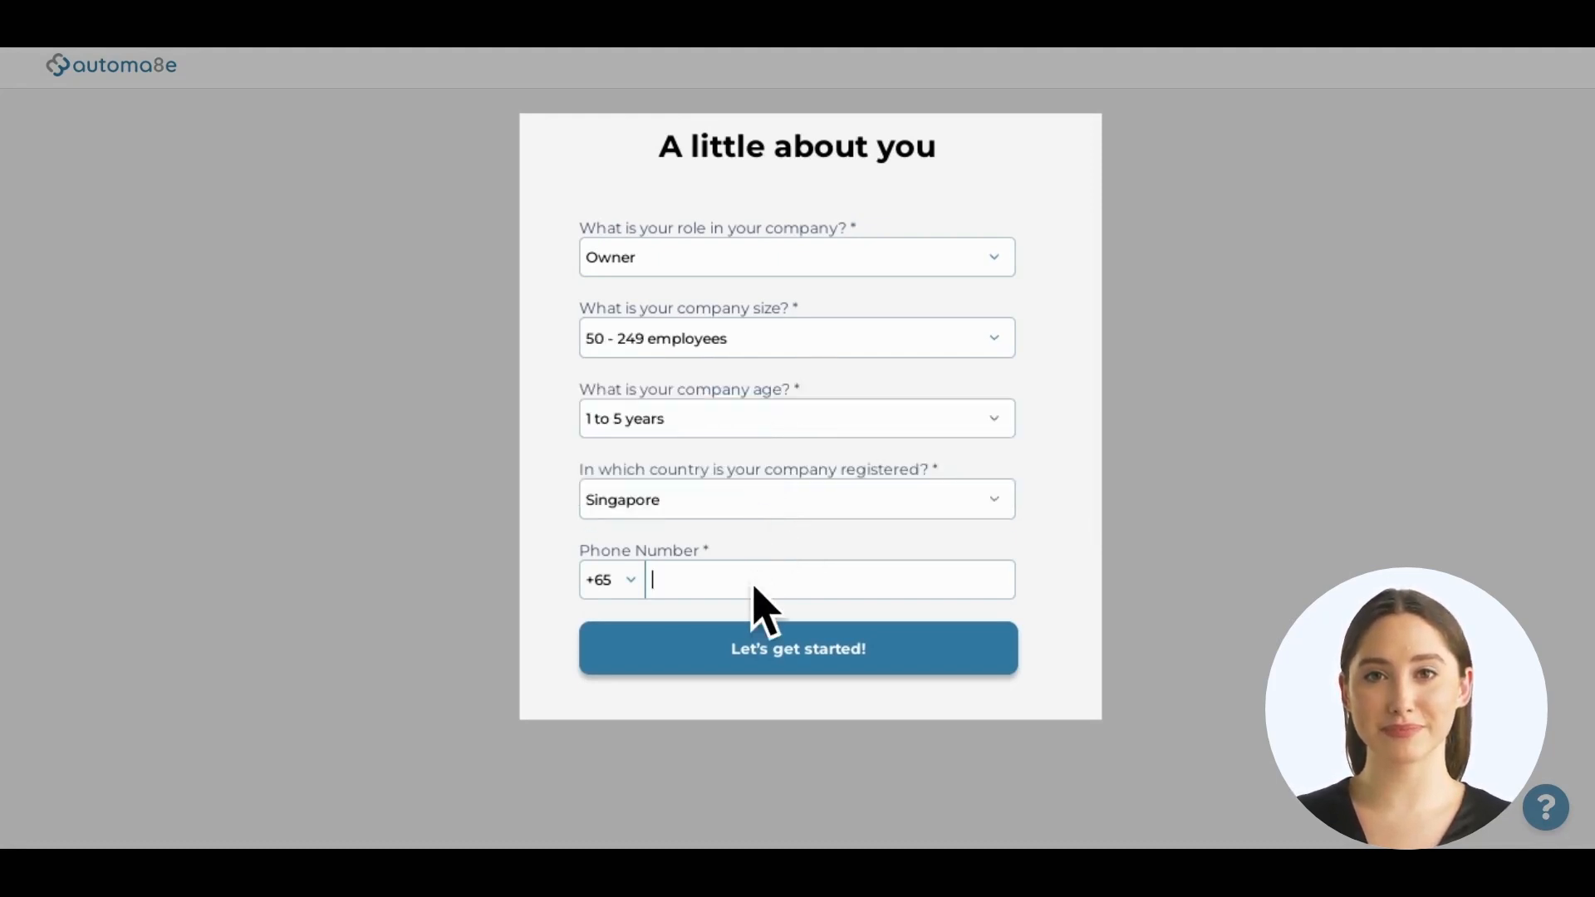
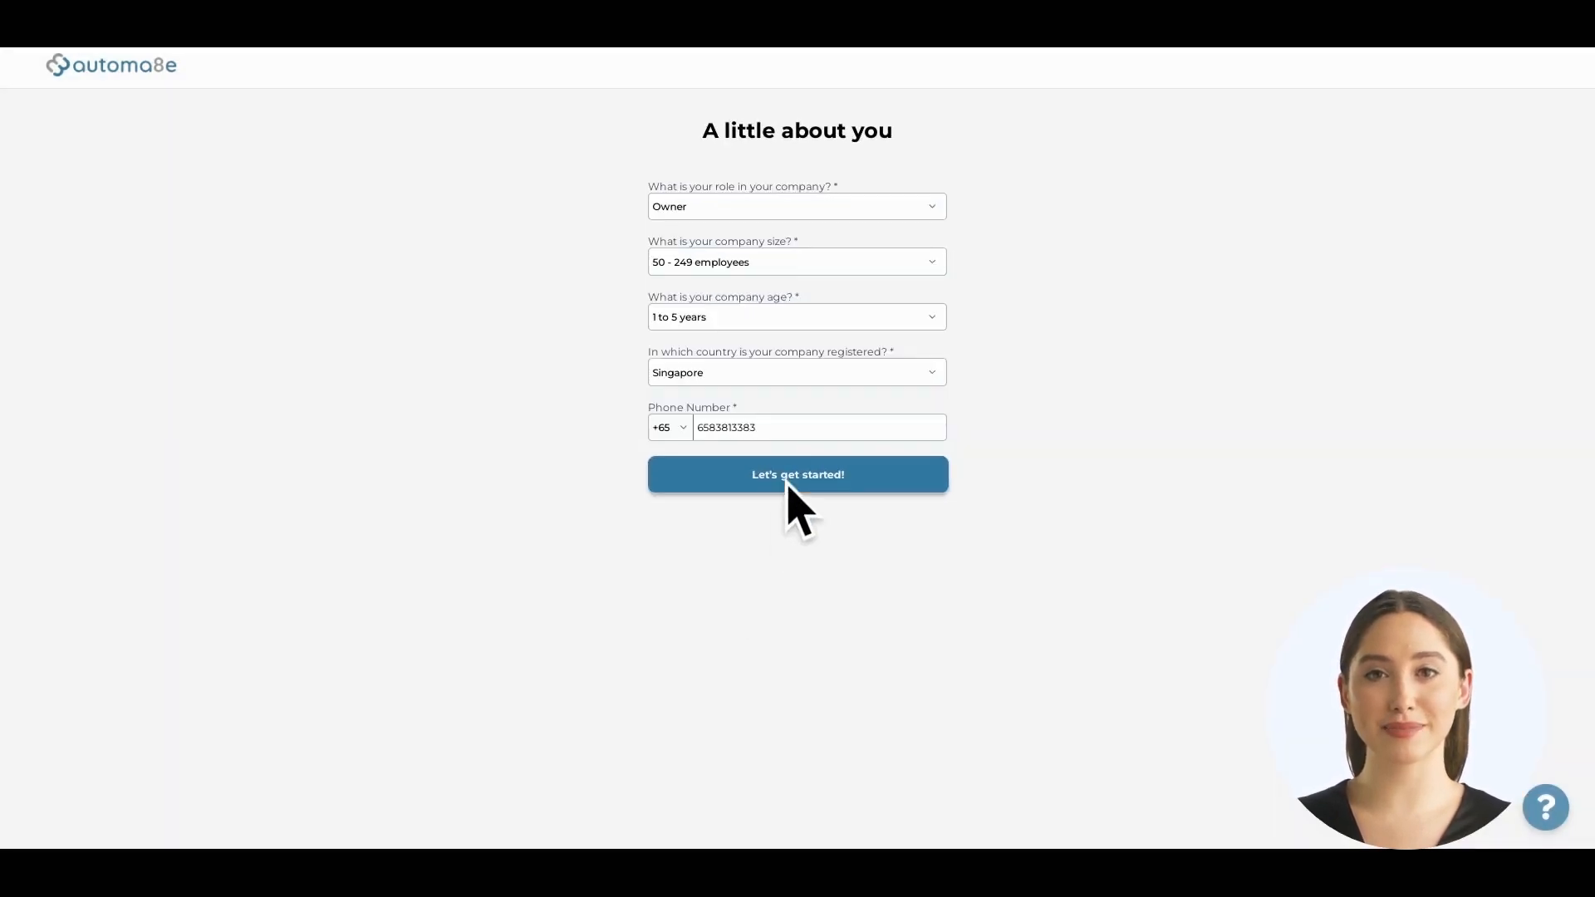
# Submit the about-you form, try the 'Photty Pte Ltd' name lookup, and scroll through the Particulars form
pyautogui.click(787, 485)
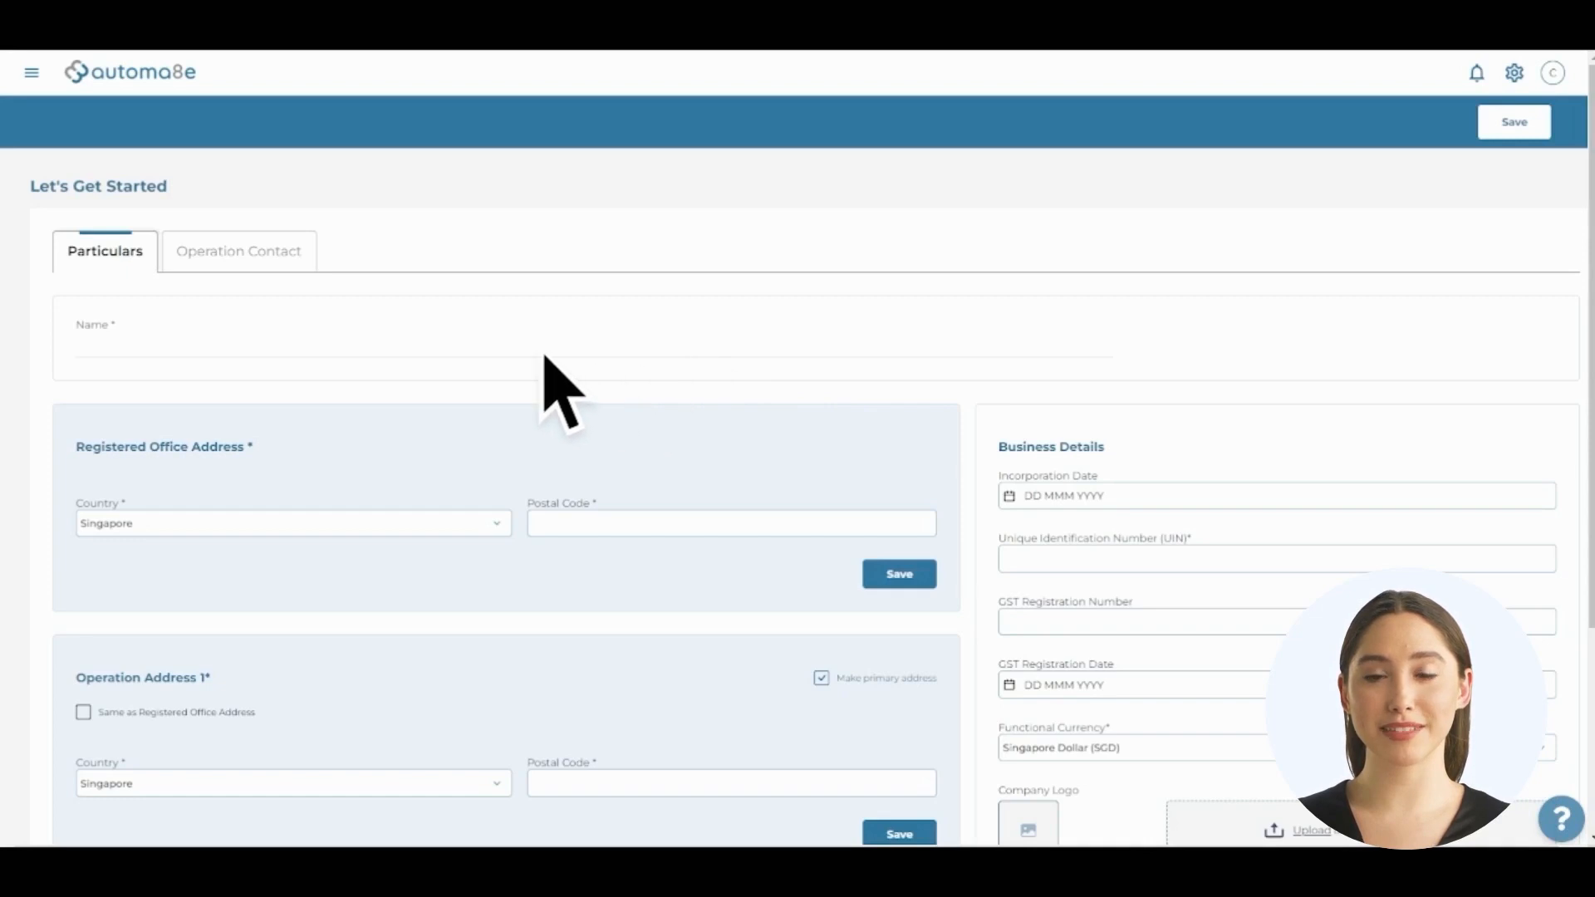
pyautogui.write('Photty Pte Ltd')
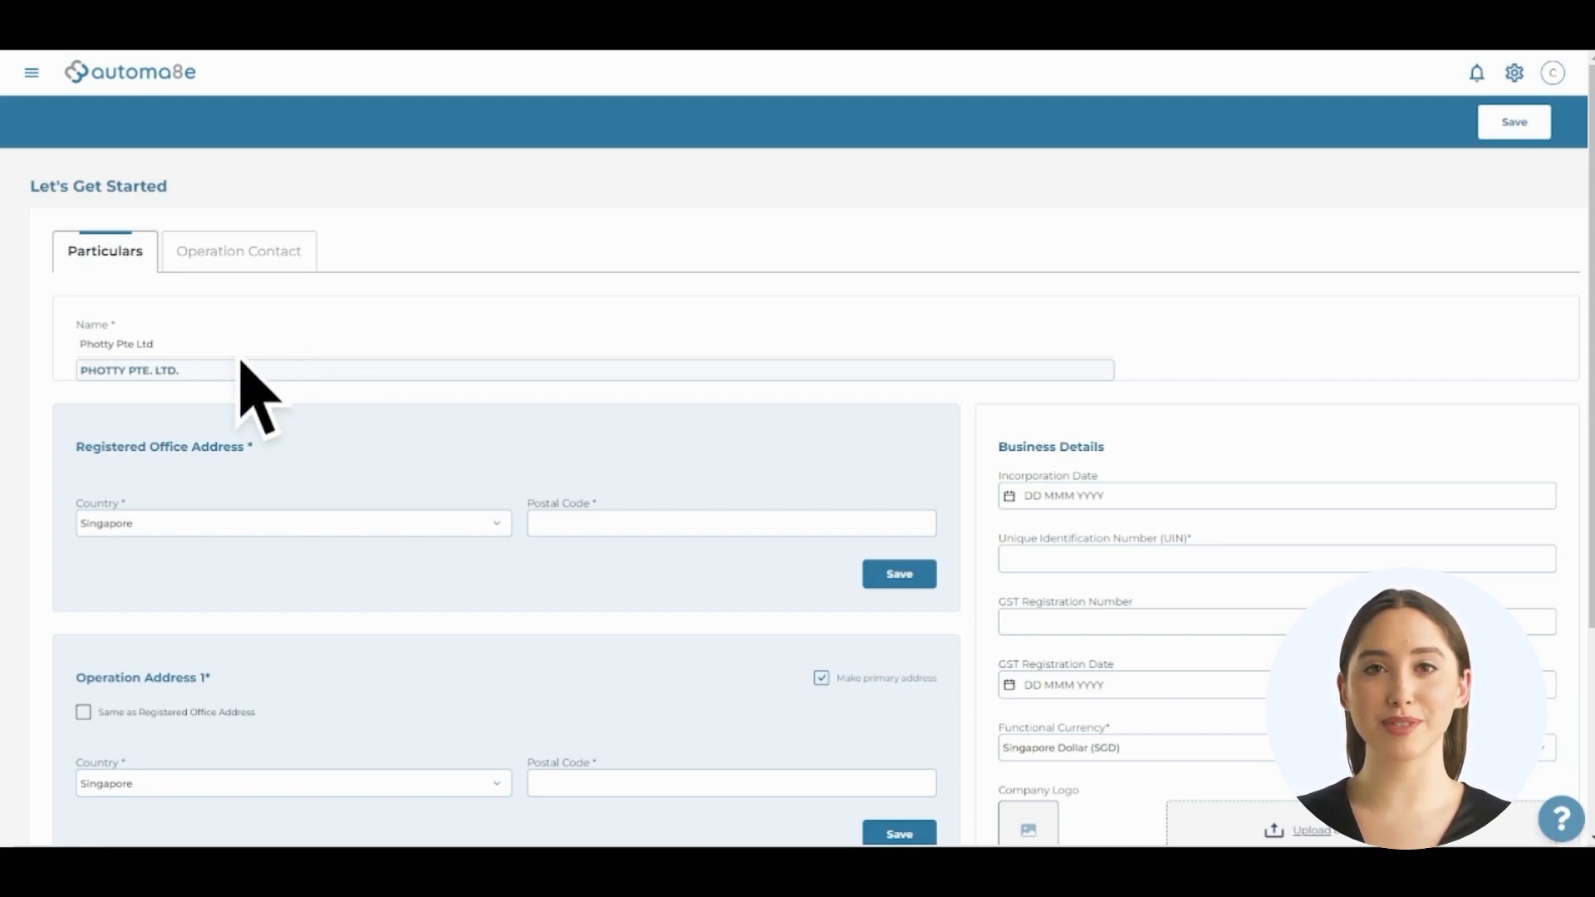
pyautogui.click(212, 371)
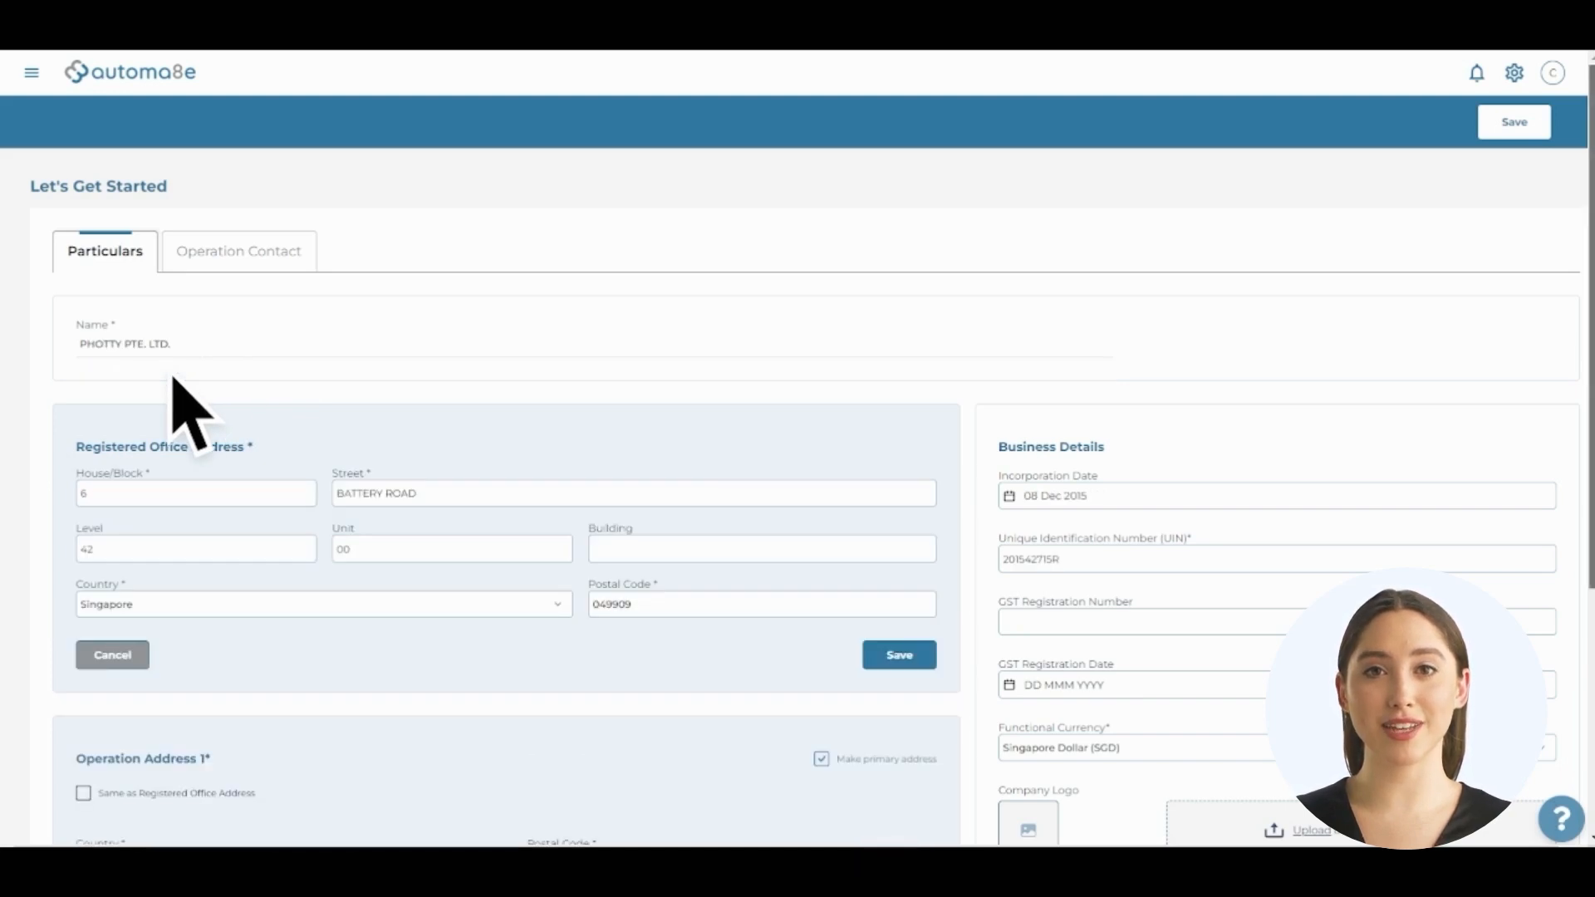
pyautogui.scroll(-2, 186, 411)
pyautogui.scroll(-2, 174, 378)
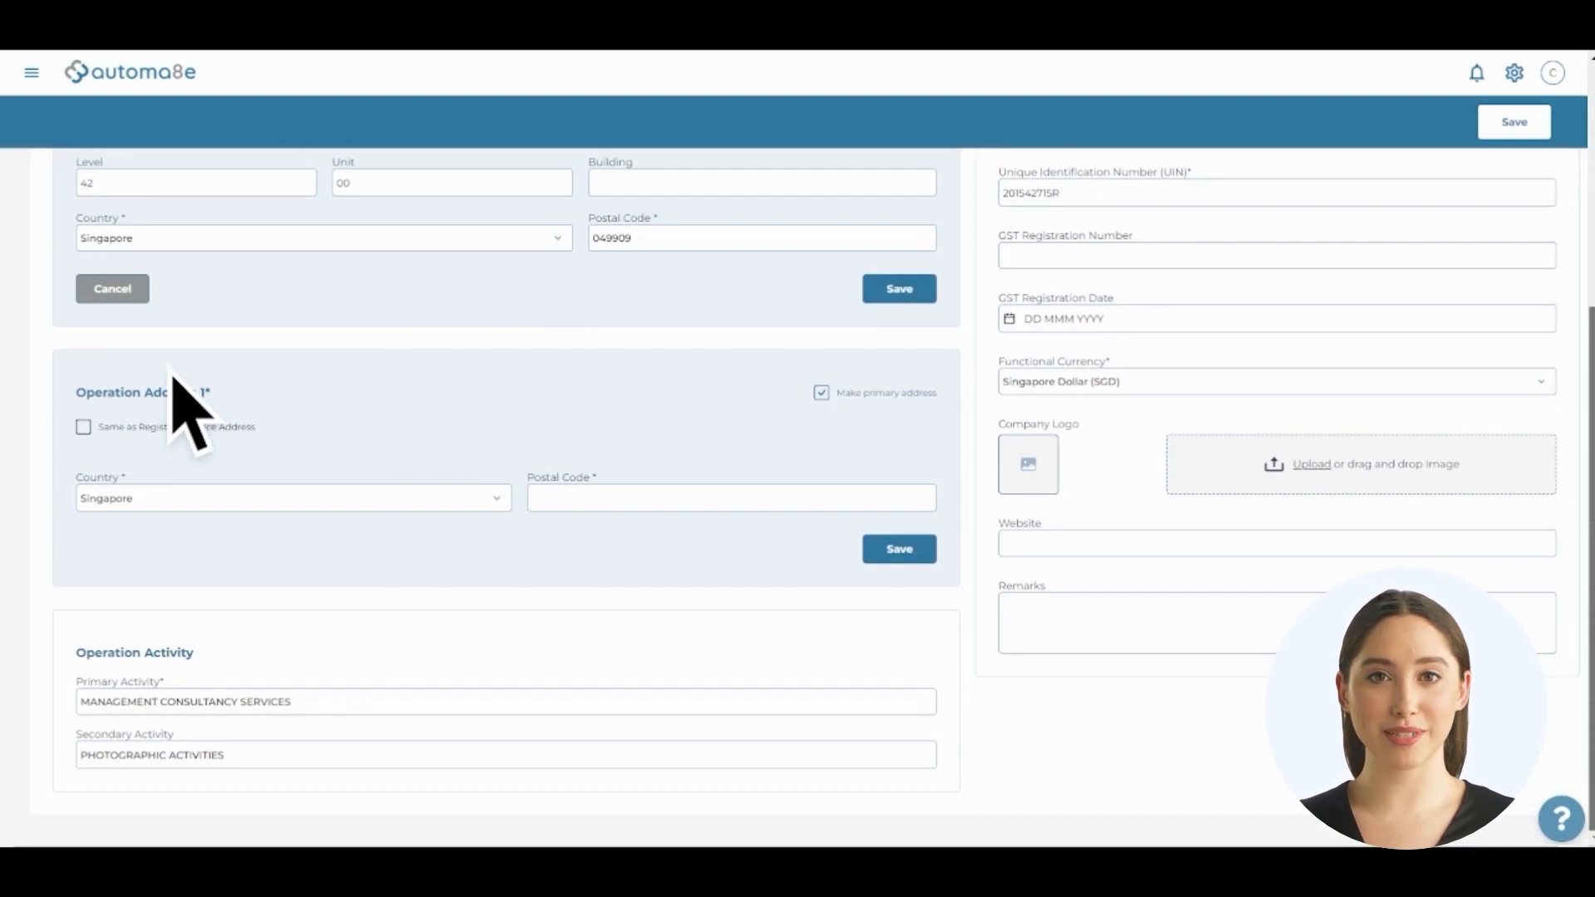
pyautogui.scroll(4, 175, 378)
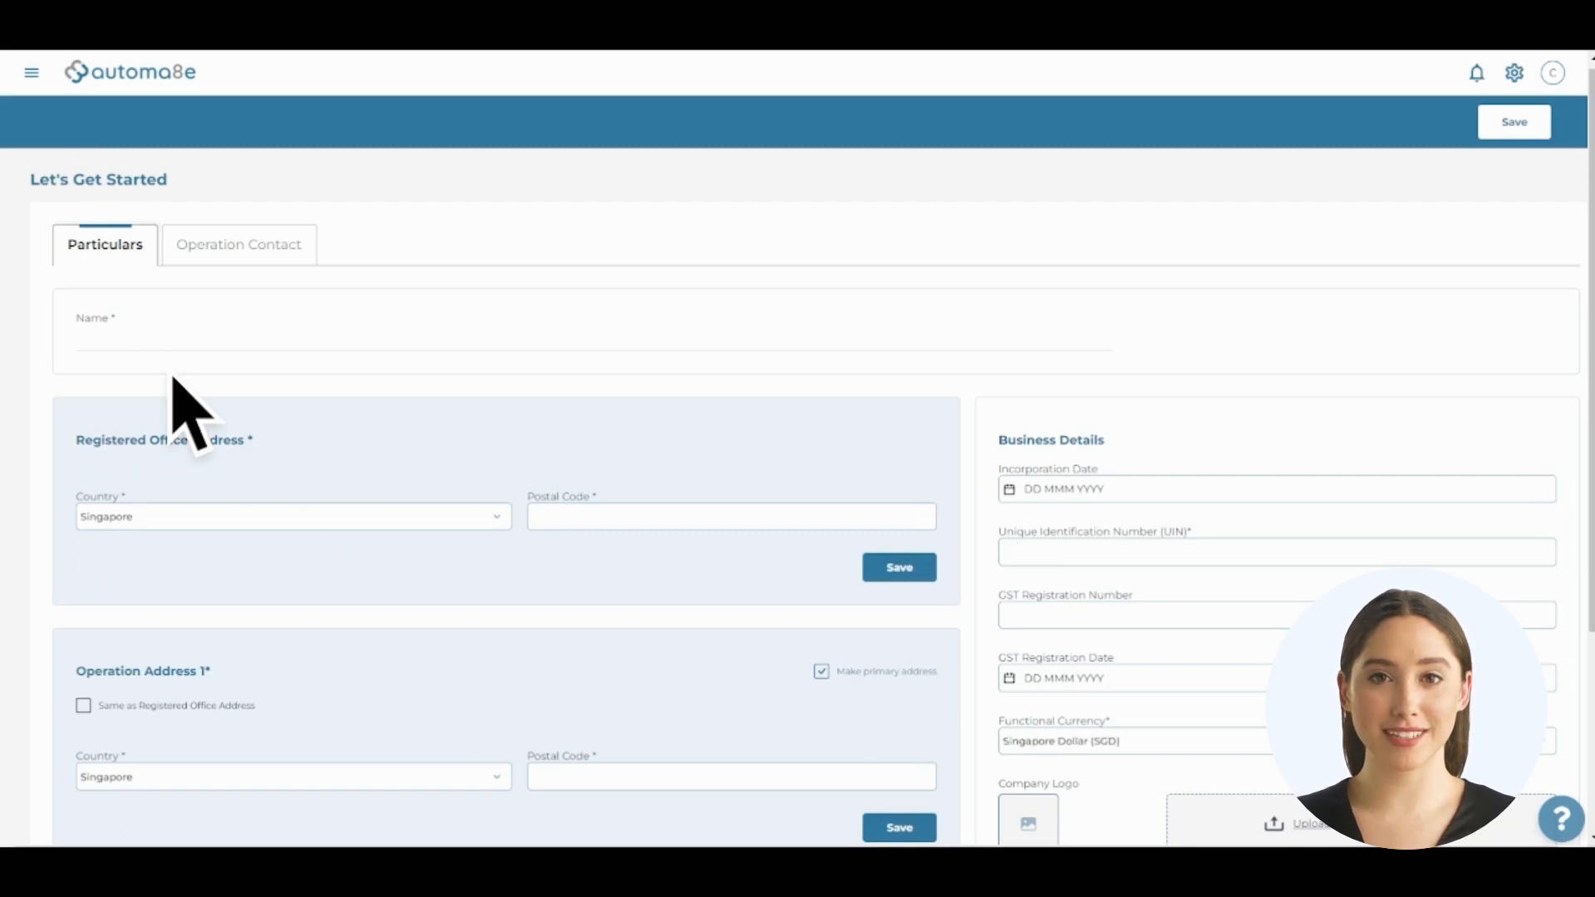
# Name the company 'DR PAVEL Plc' and save the registered office address from a postal code lookup, level 1, unit 12
pyautogui.click(178, 342)
pyautogui.write('DR PAVEL Plc')
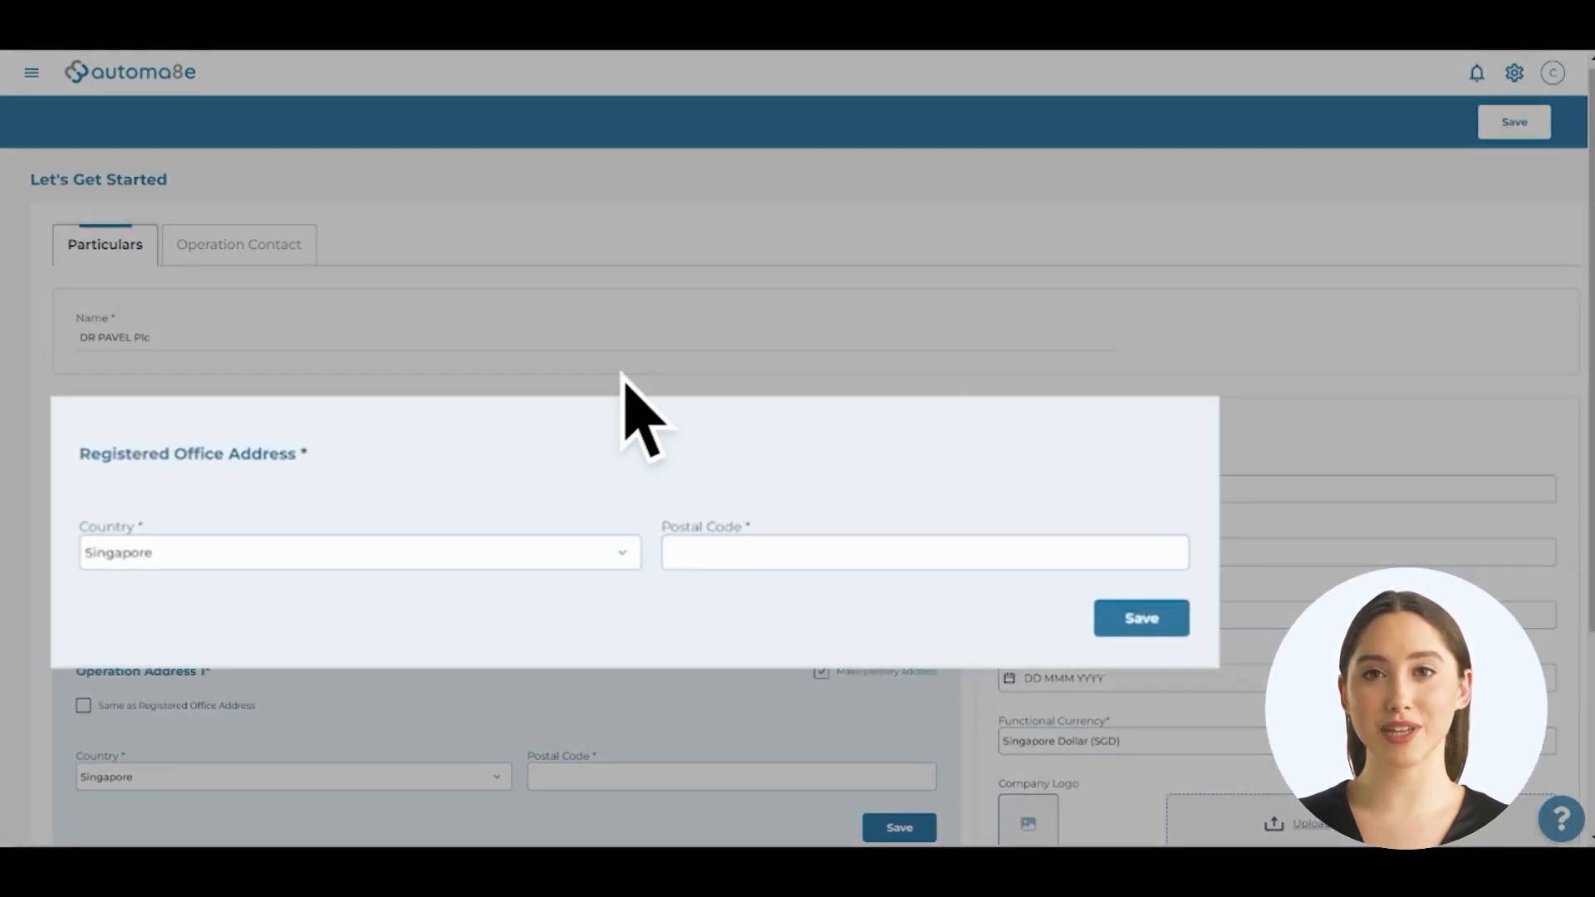
pyautogui.click(799, 556)
pyautogui.write('370092')
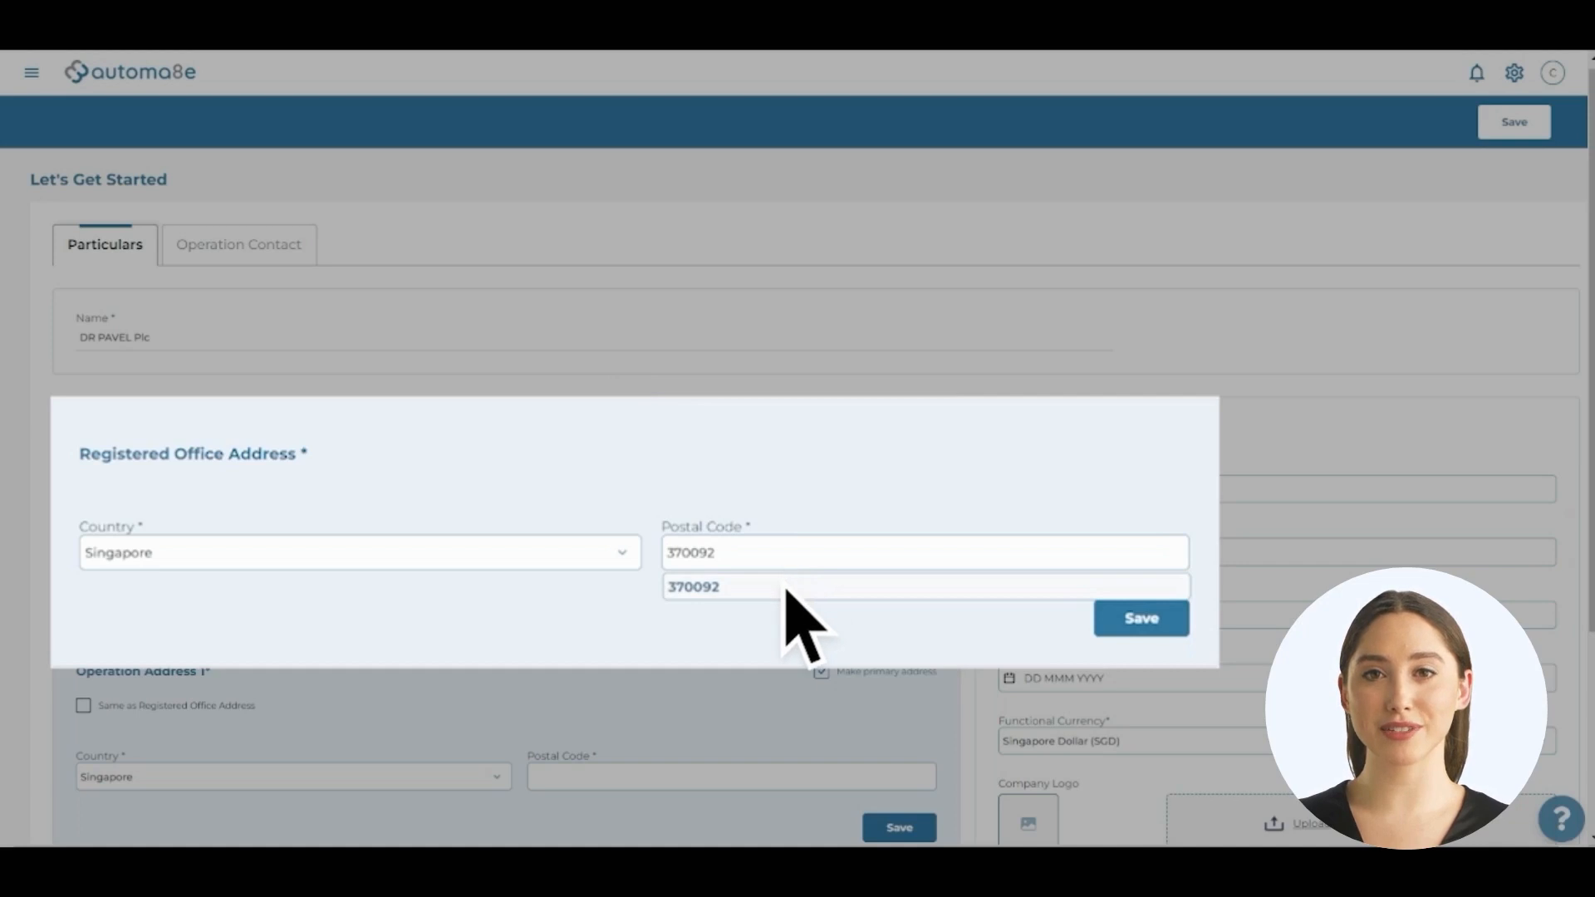
pyautogui.click(787, 587)
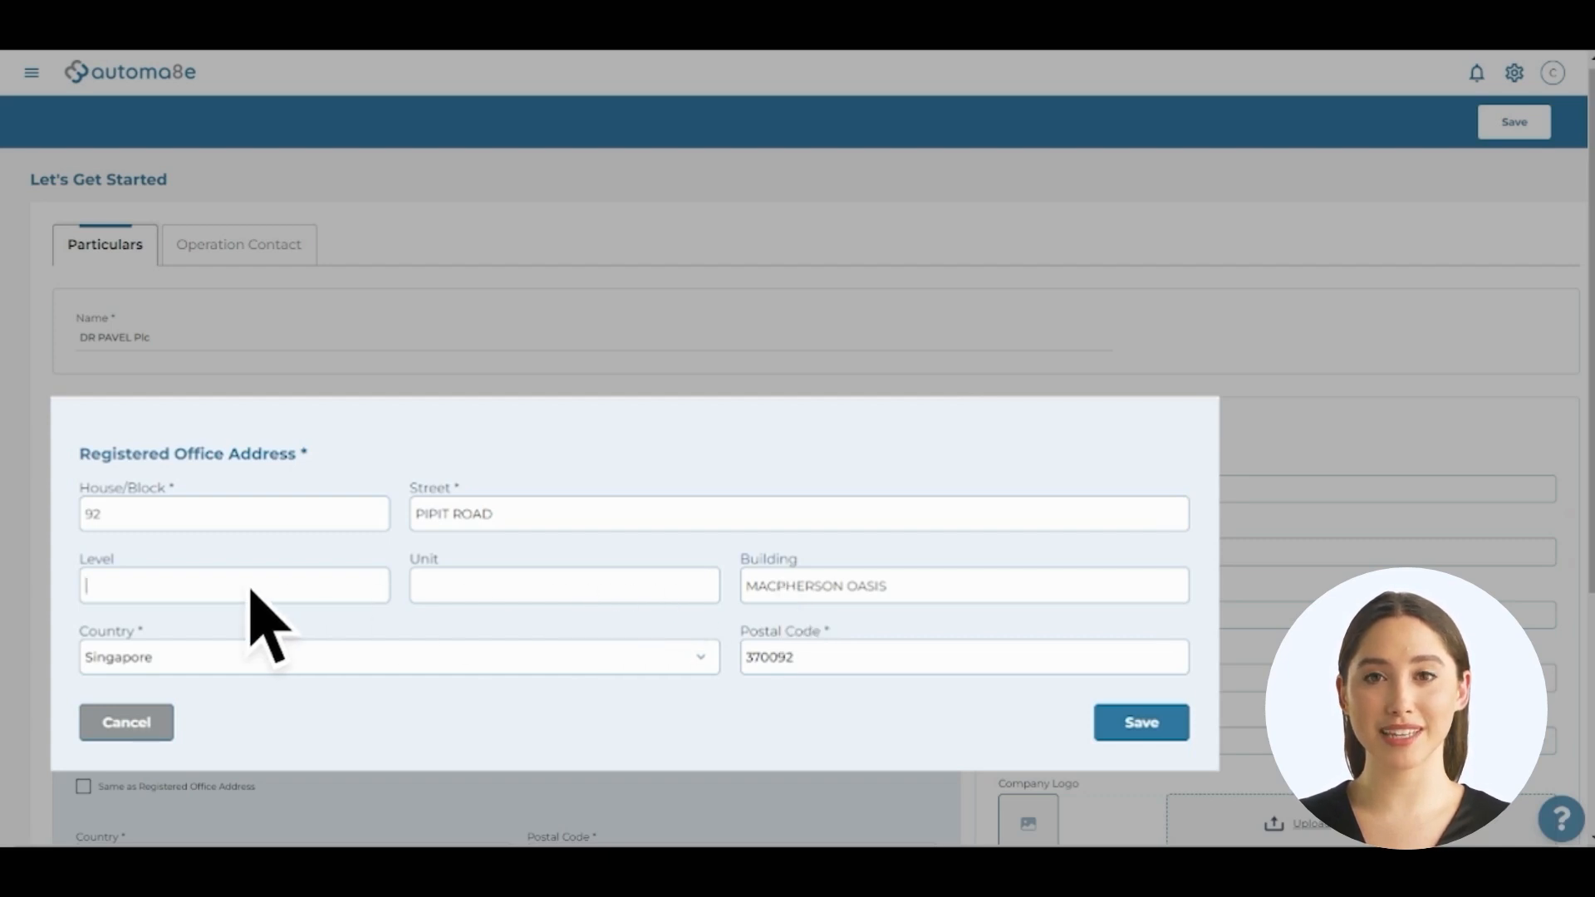
pyautogui.write('1')
pyautogui.click(466, 589)
pyautogui.write('12')
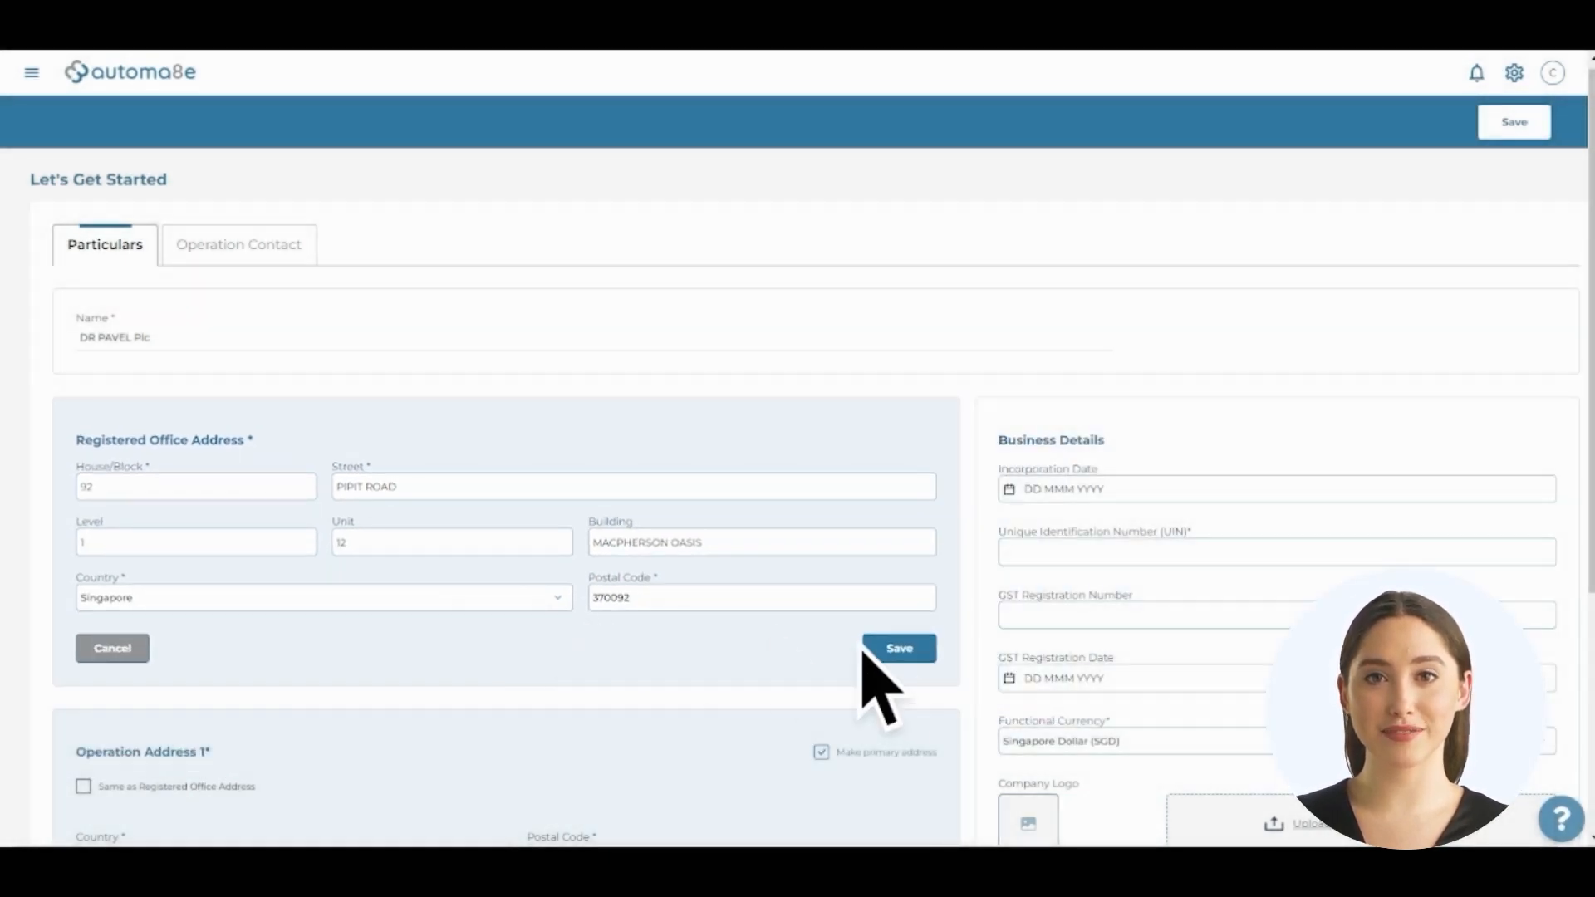
pyautogui.click(893, 652)
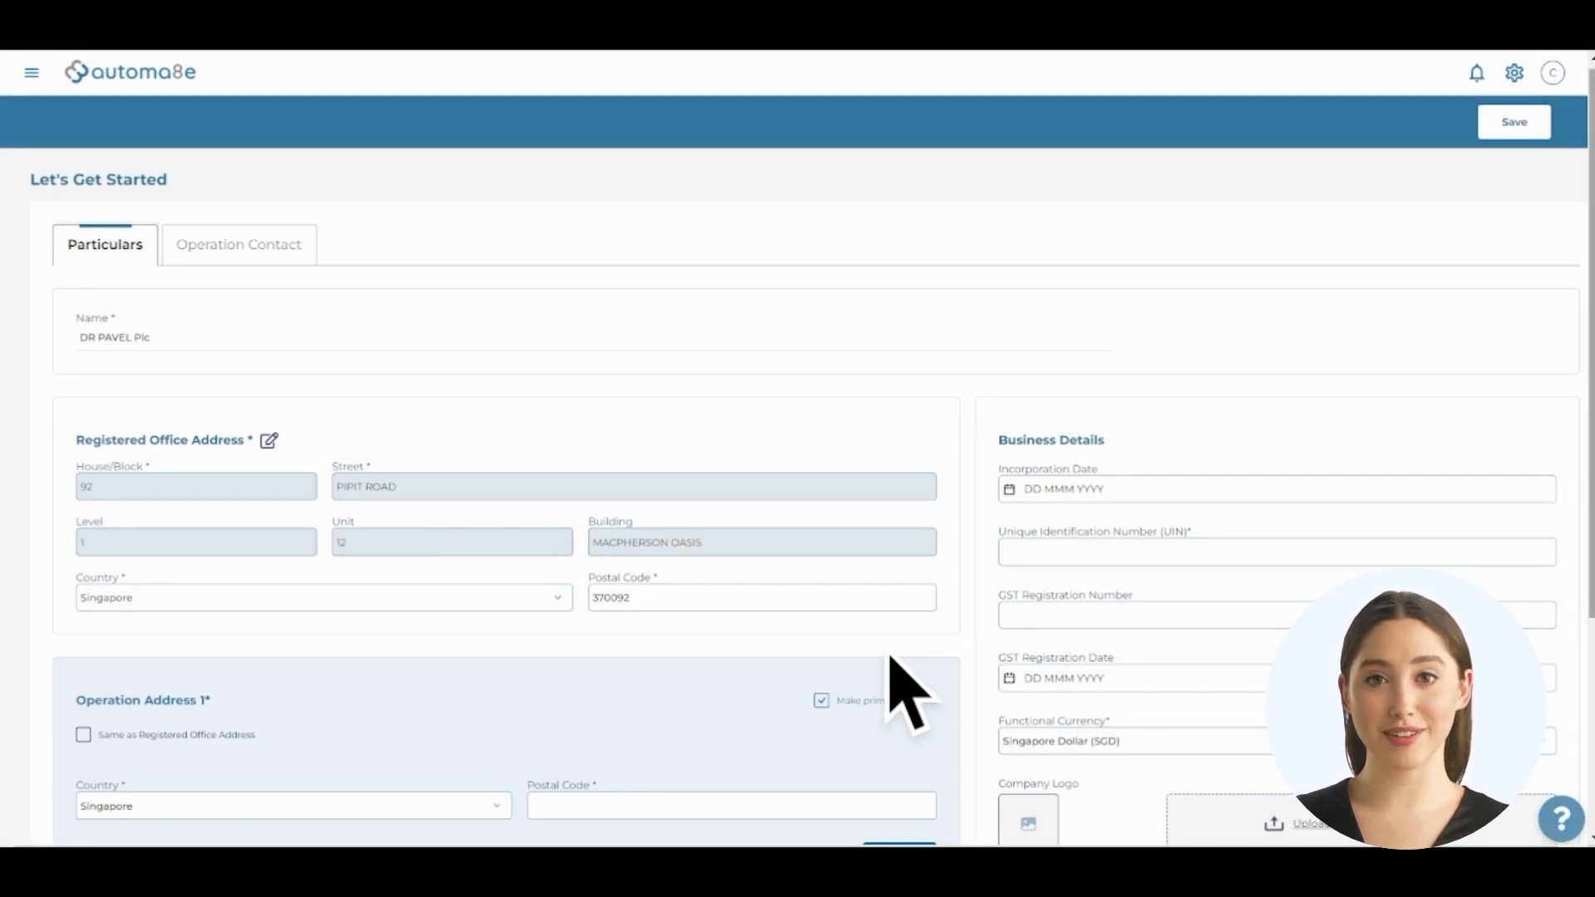
pyautogui.scroll(-3, 891, 658)
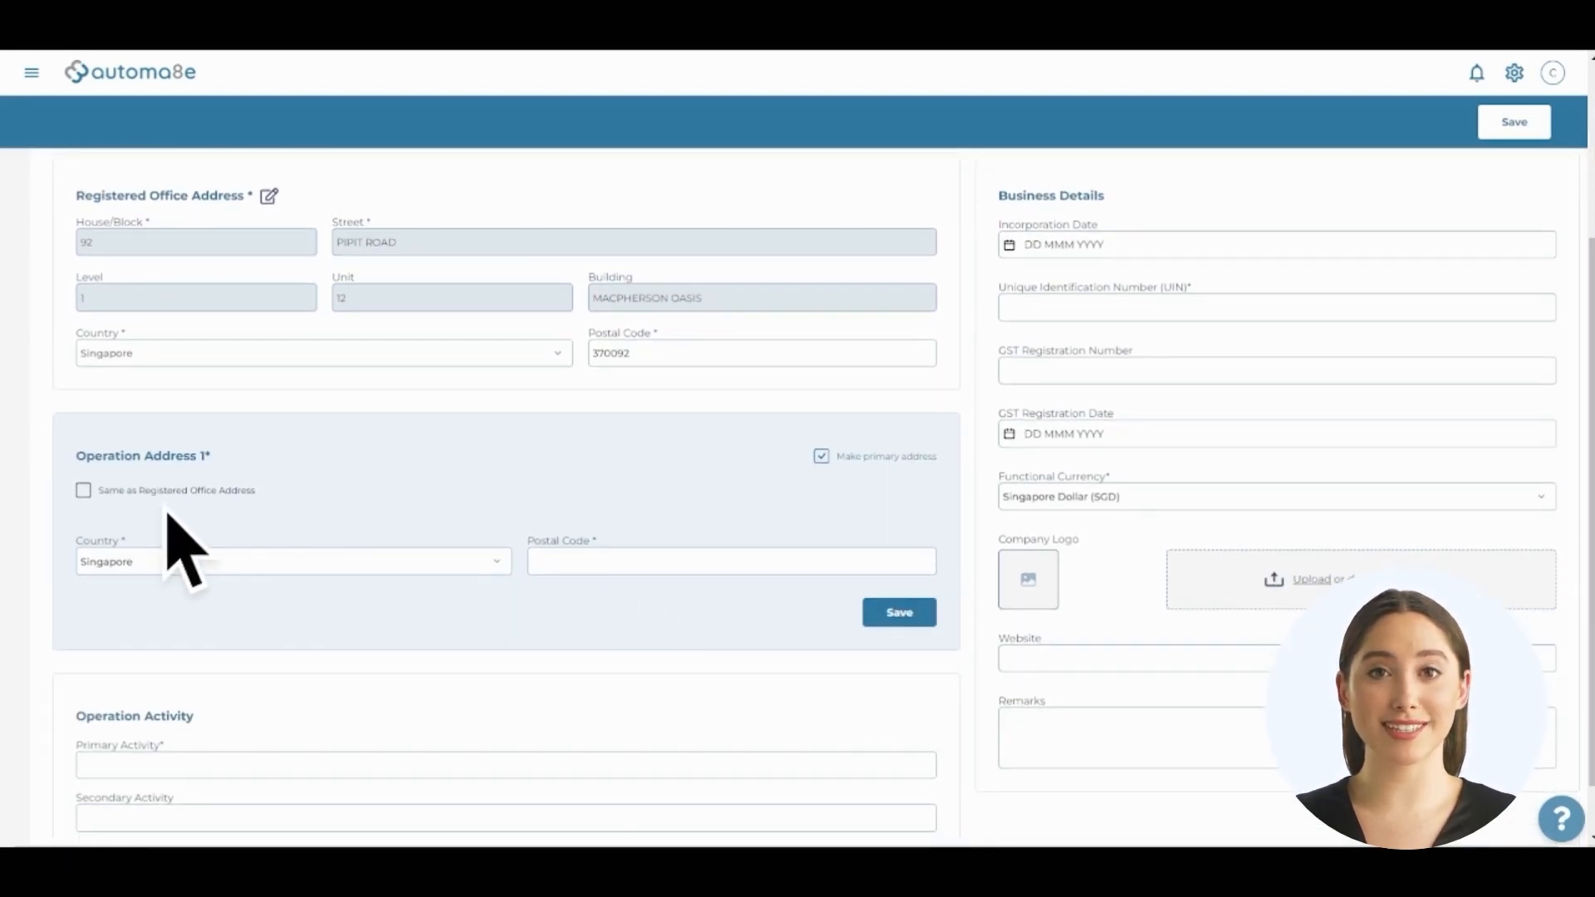
# Save a separate Operation Address 1 from a postal code lookup, with level 1 and unit 11
pyautogui.click(83, 490)
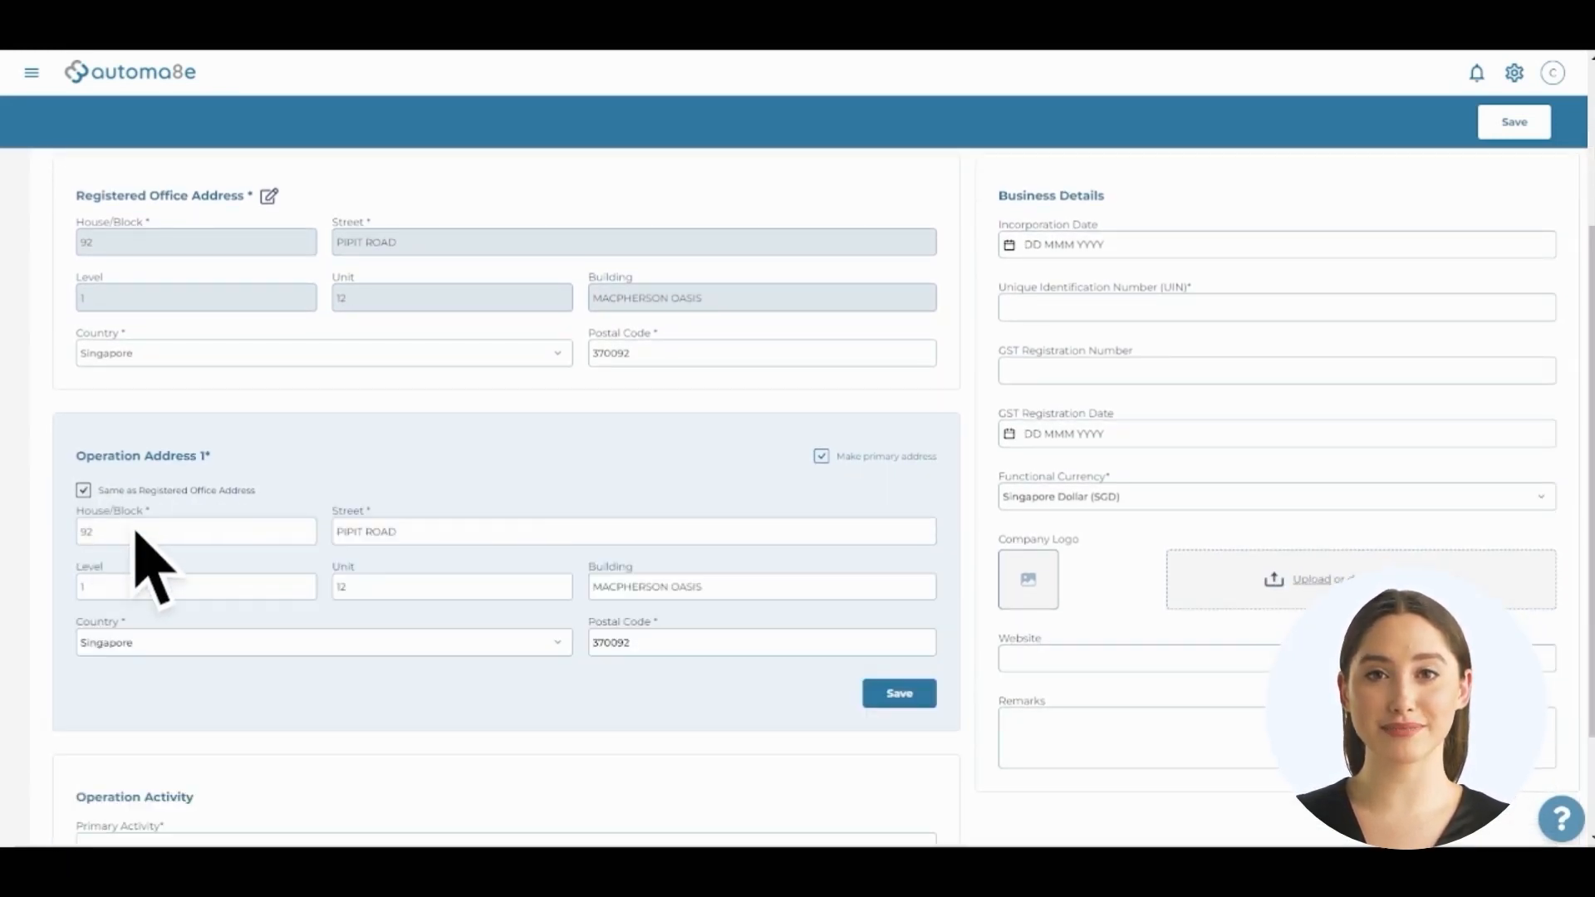
pyautogui.click(84, 491)
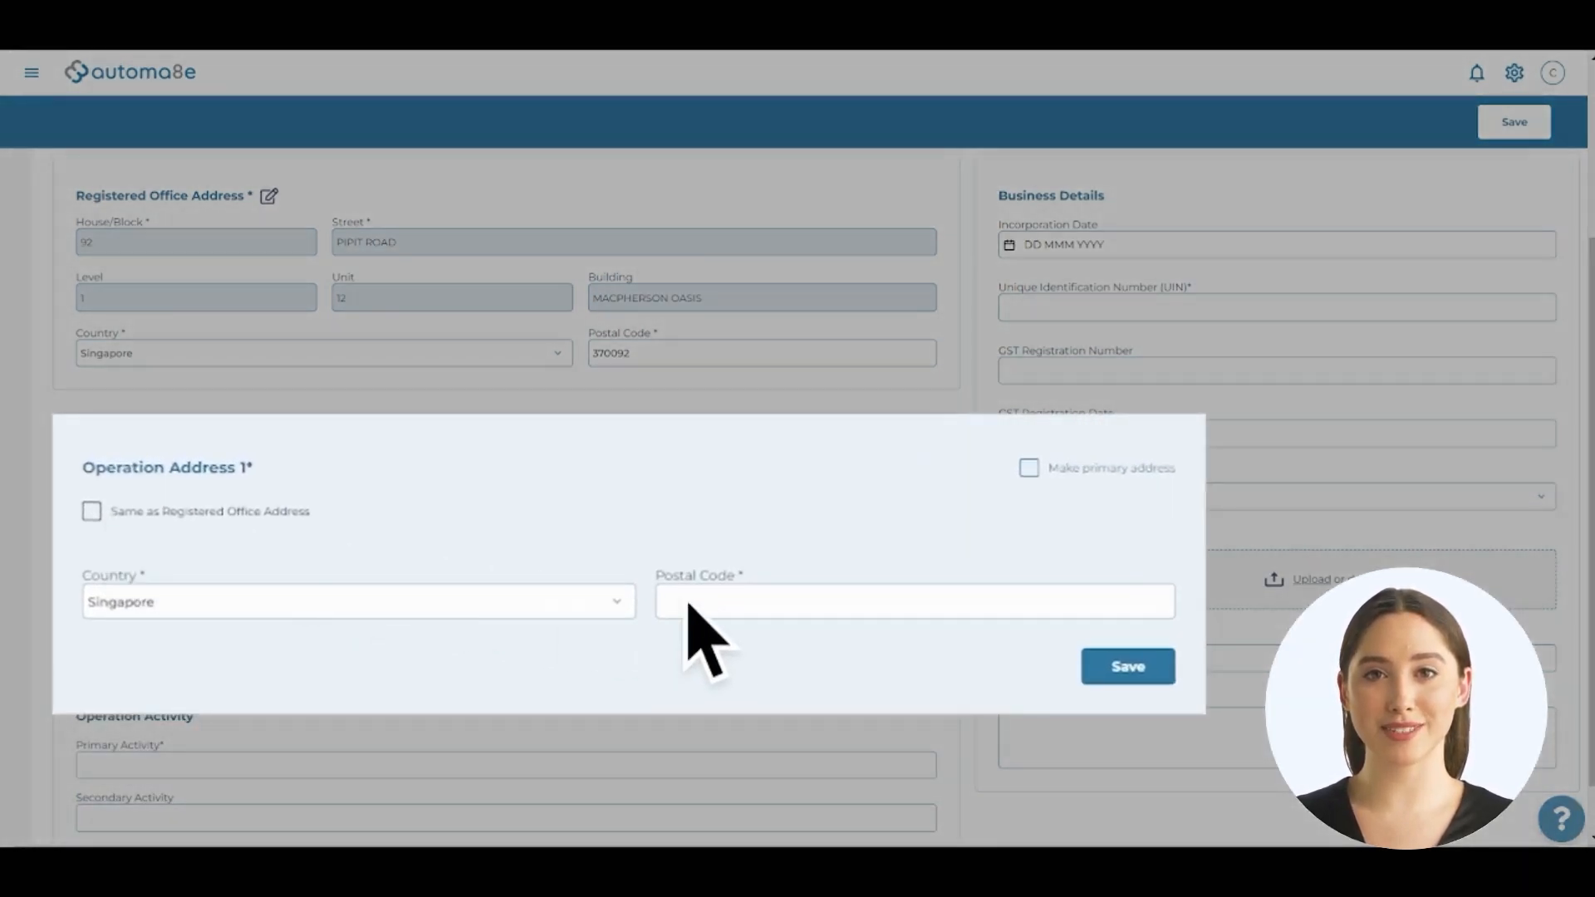
pyautogui.click(760, 614)
pyautogui.write('370091')
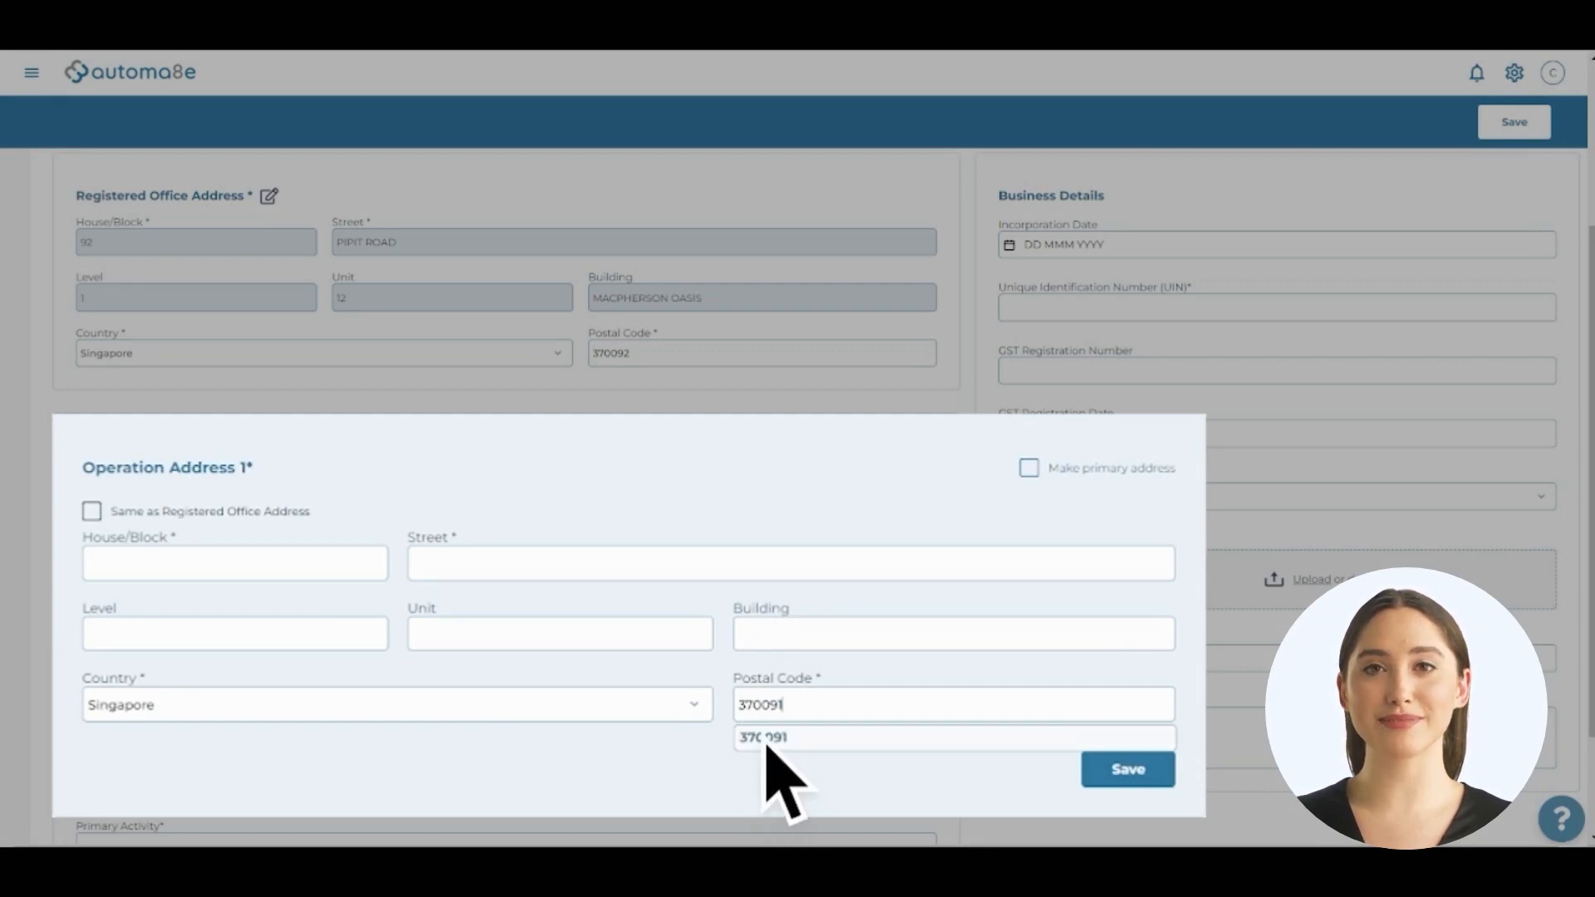
pyautogui.click(766, 739)
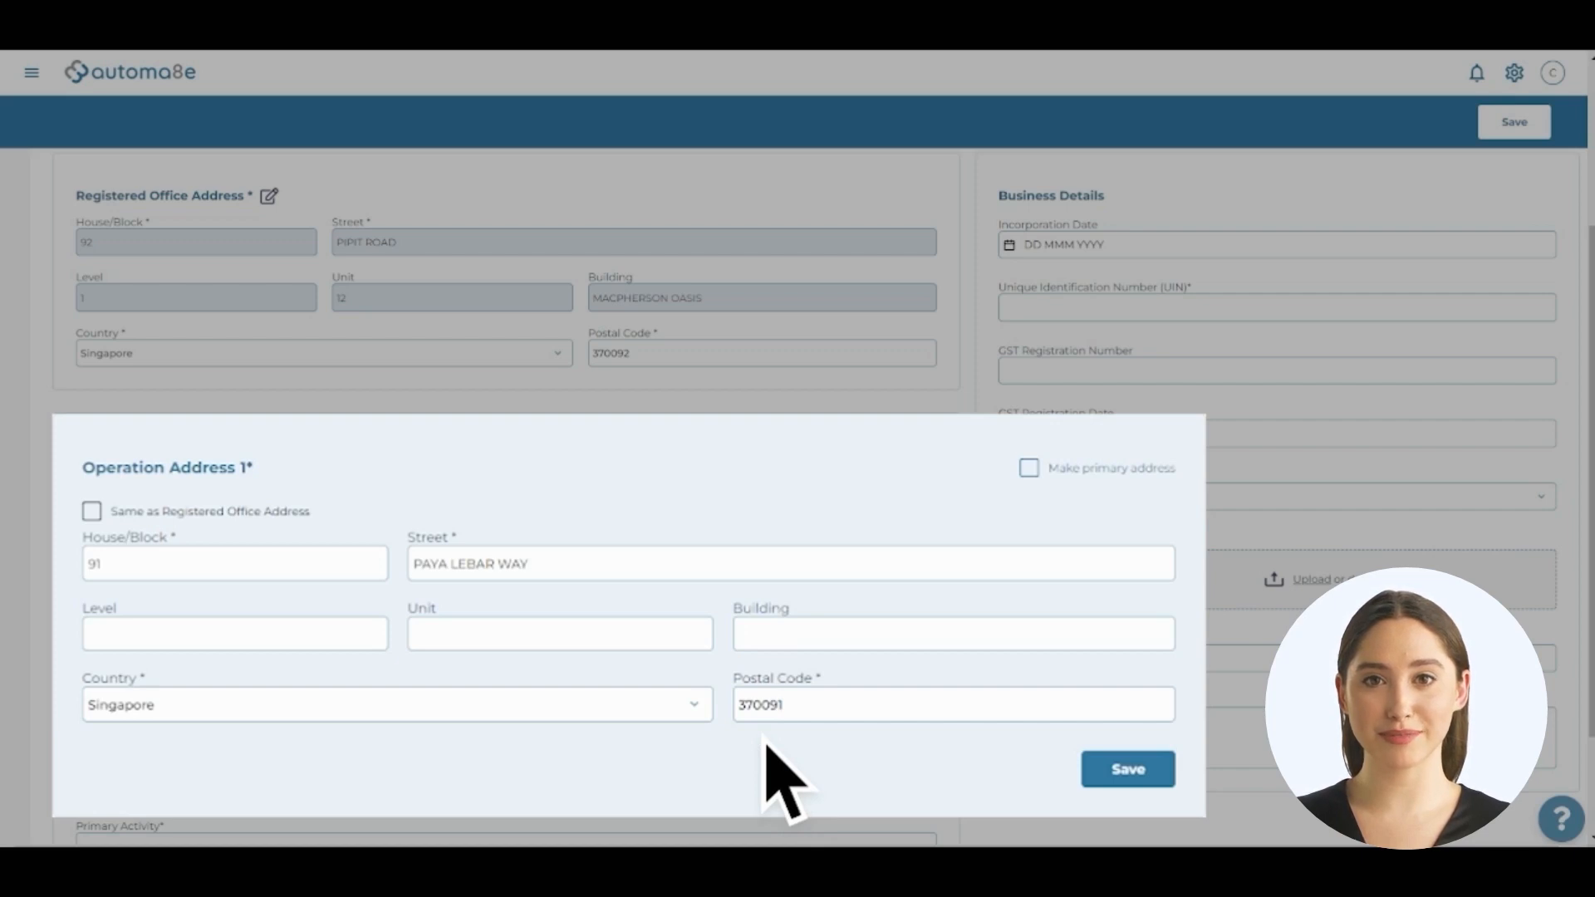
pyautogui.click(242, 644)
pyautogui.write('1')
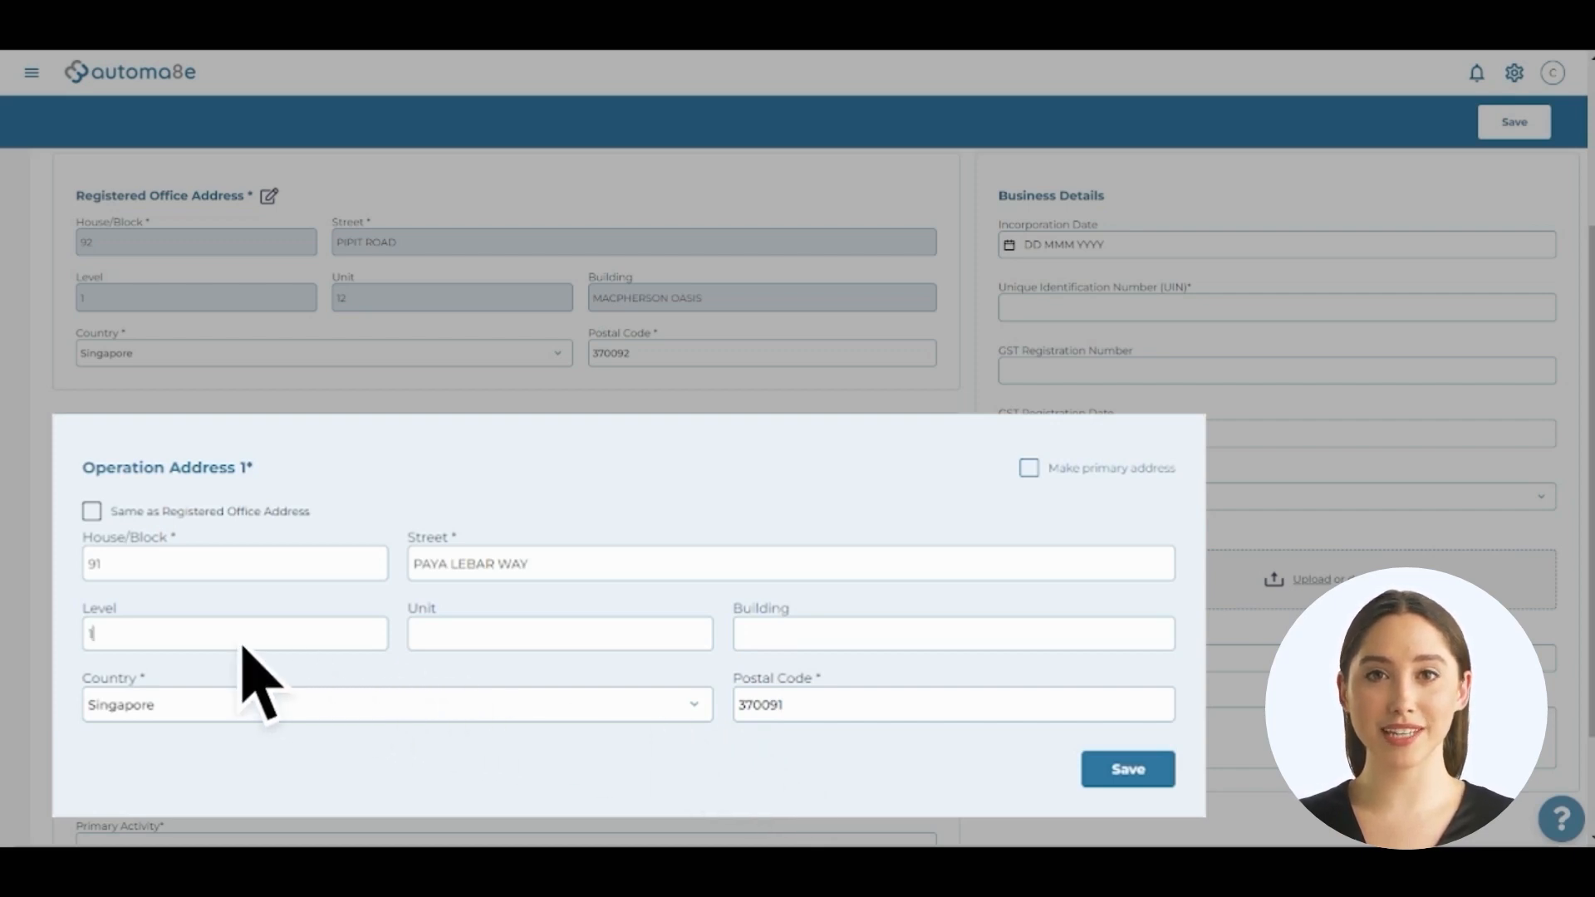
pyautogui.click(481, 642)
pyautogui.write('11')
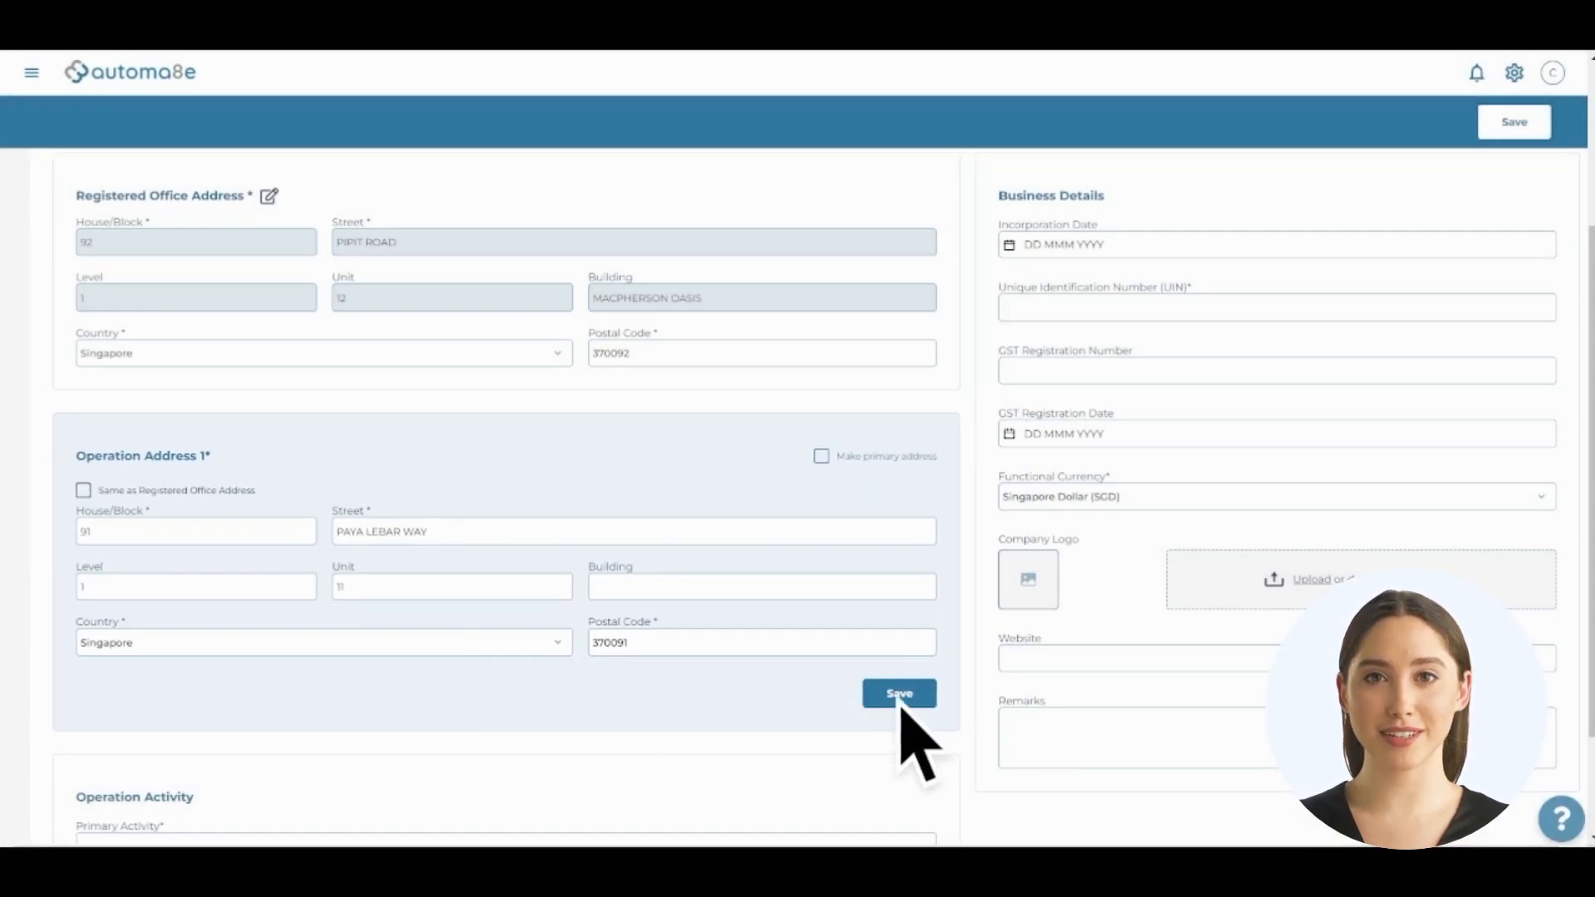
pyautogui.click(900, 694)
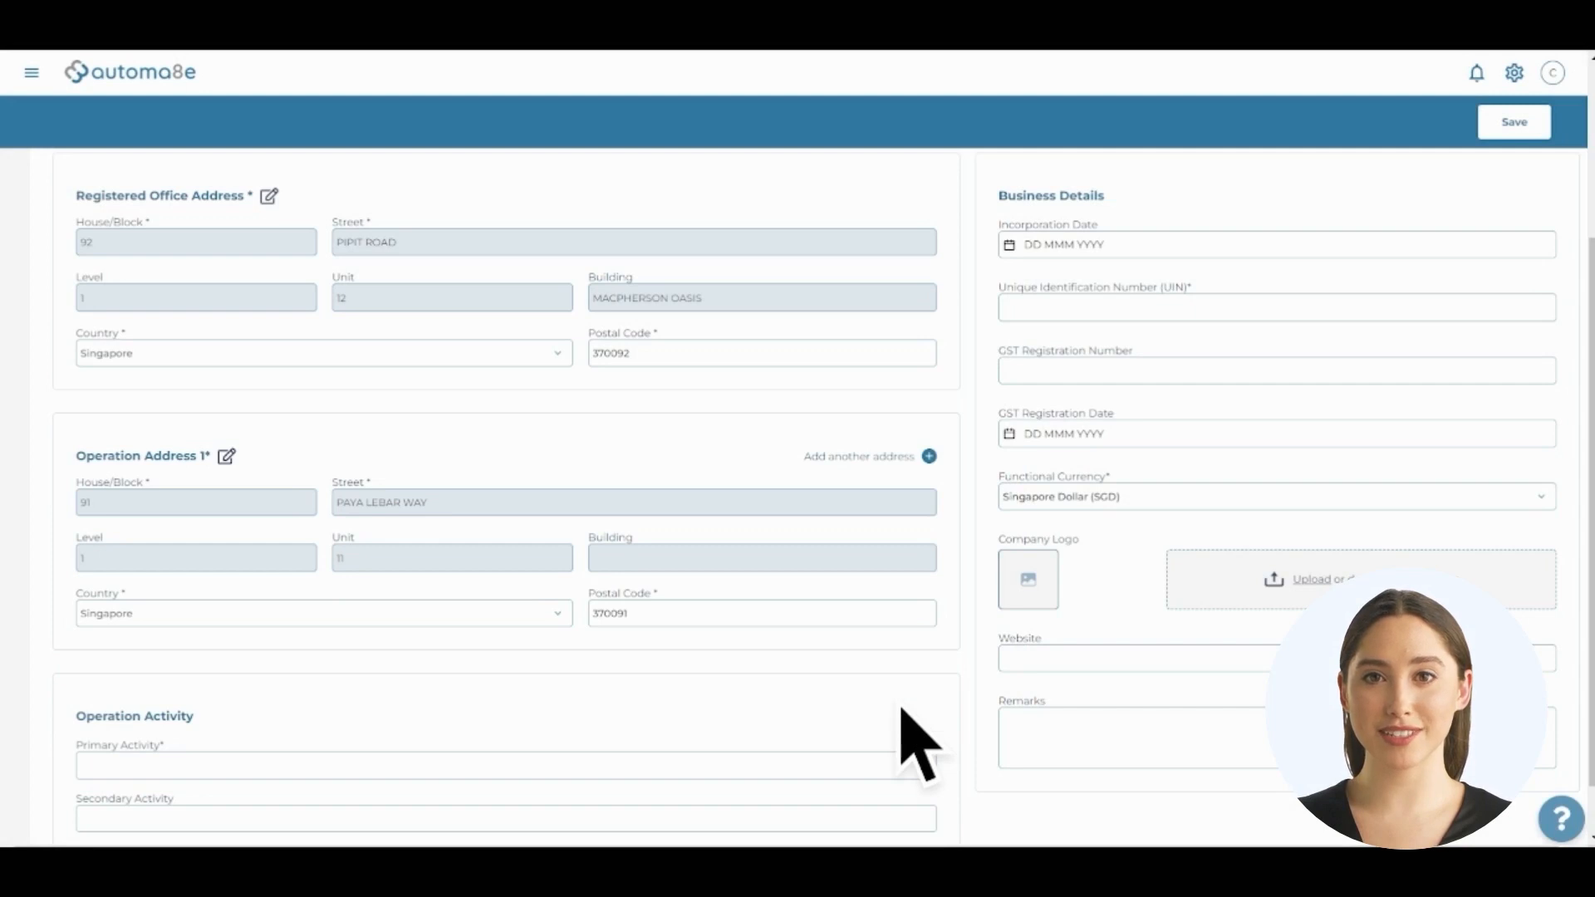
# Add Operation Address 2 from a postal code lookup, with level 1 and unit 11, as primary address
pyautogui.click(864, 457)
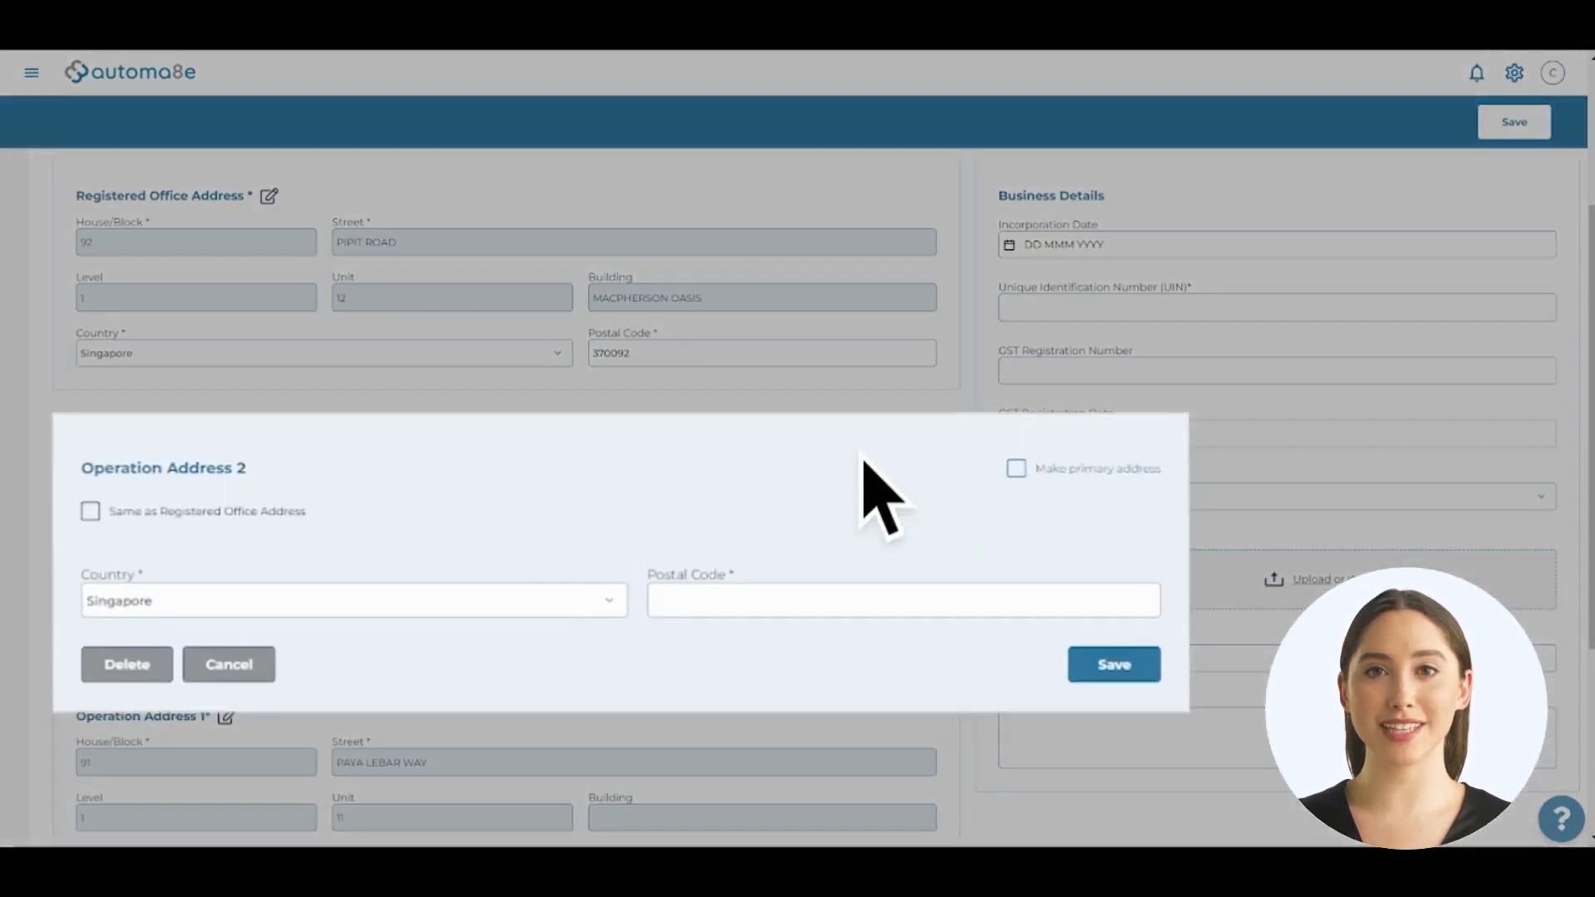
pyautogui.write('371017')
pyautogui.press('Down')
pyautogui.press('Return')
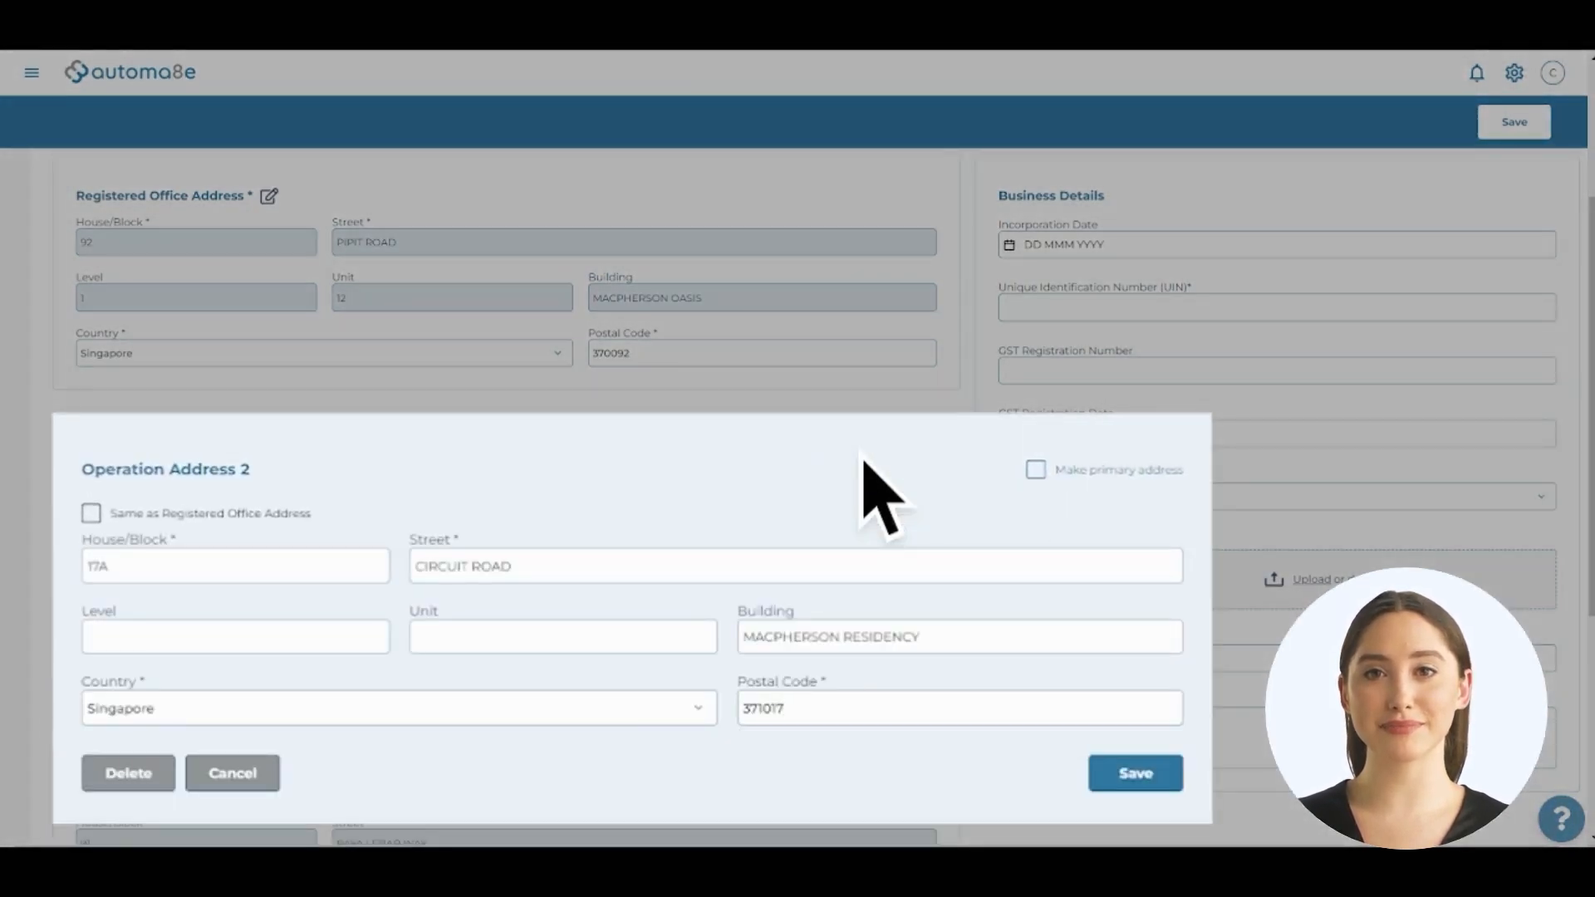
pyautogui.write('1')
pyautogui.press('Tab')
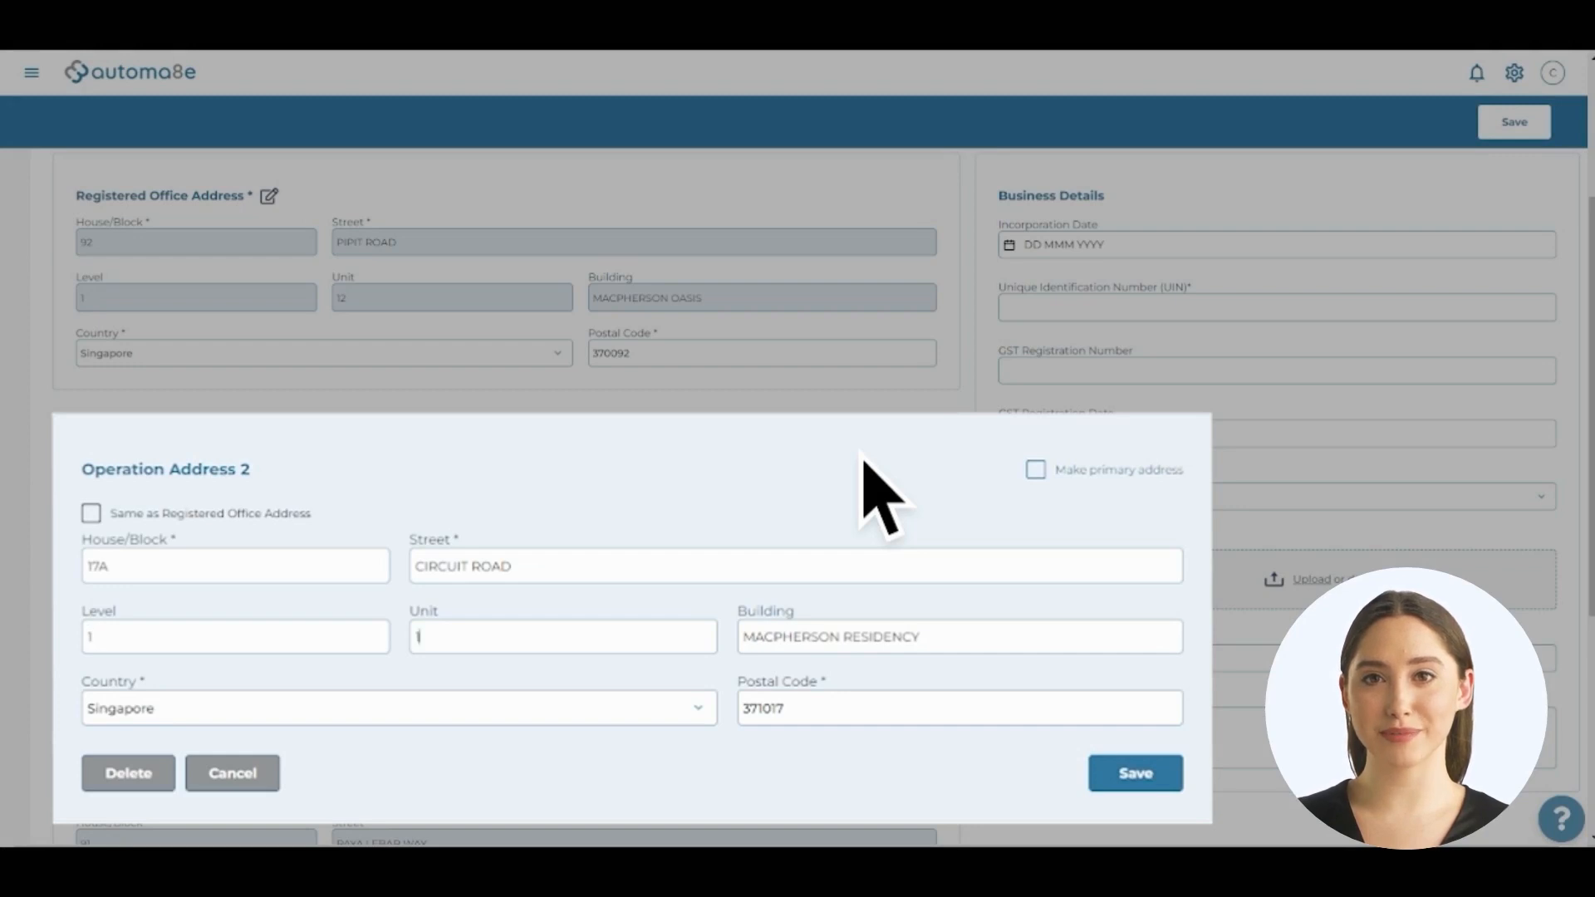
pyautogui.write('11')
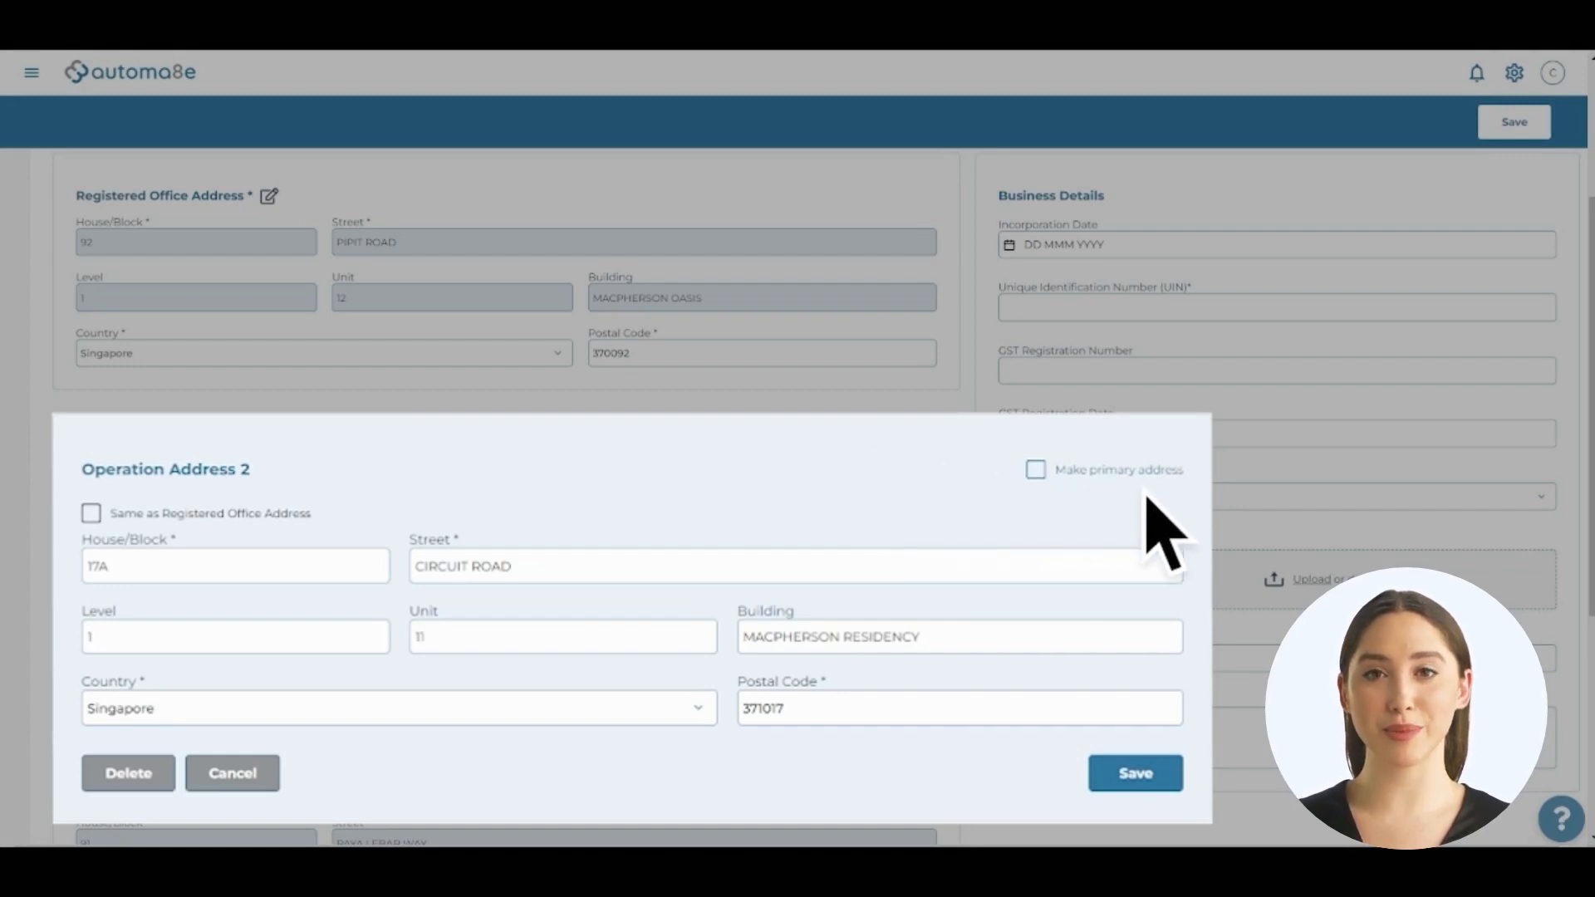
pyautogui.click(1036, 470)
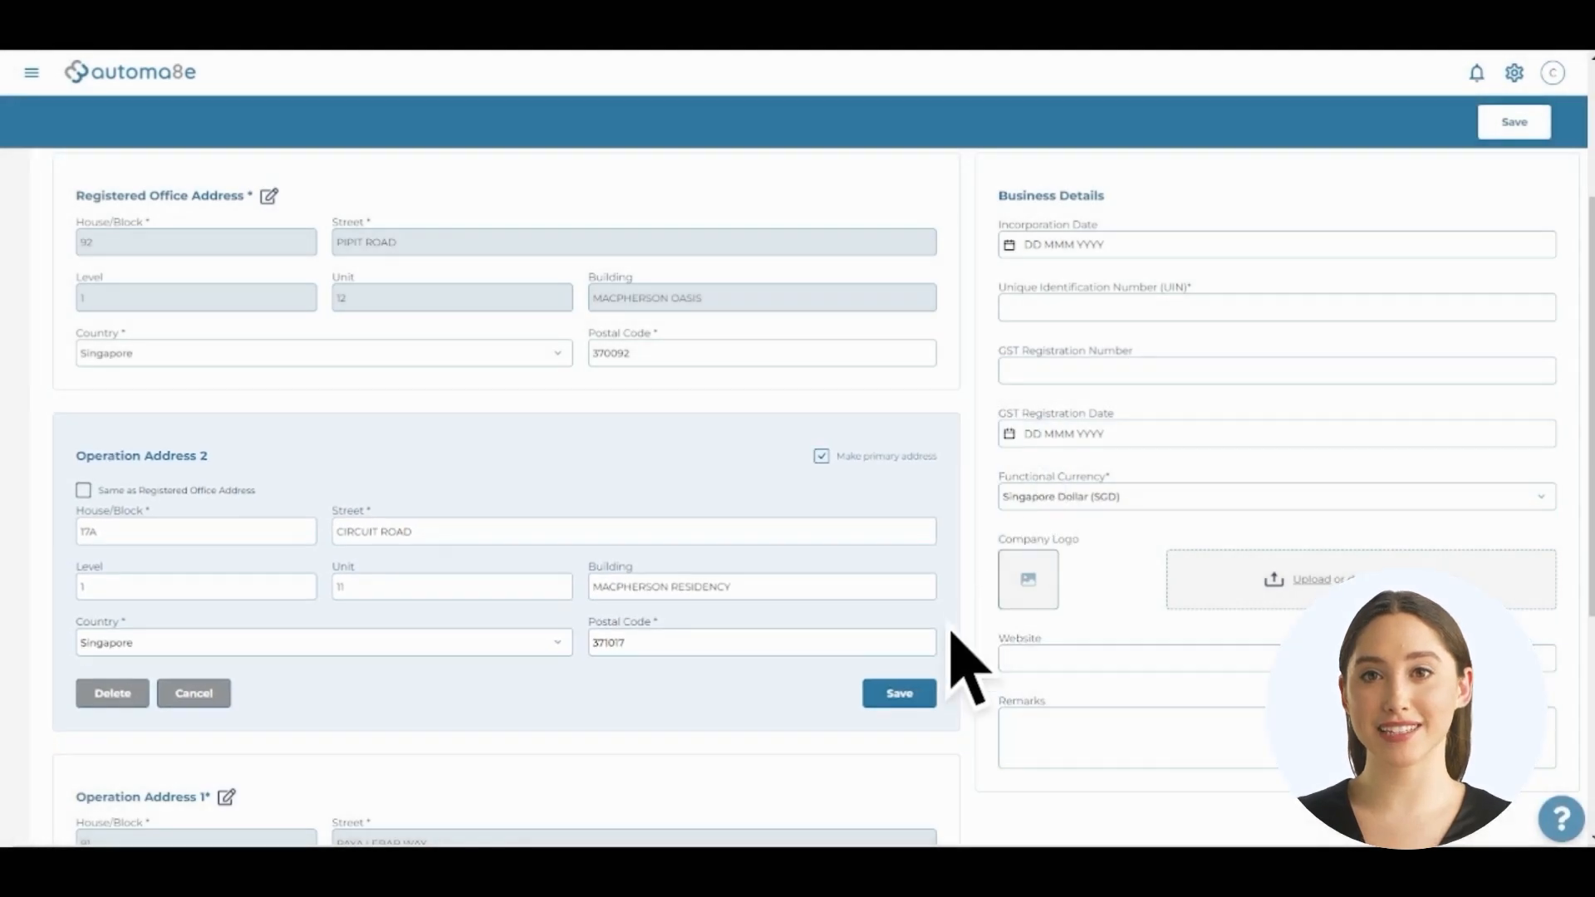
pyautogui.click(913, 691)
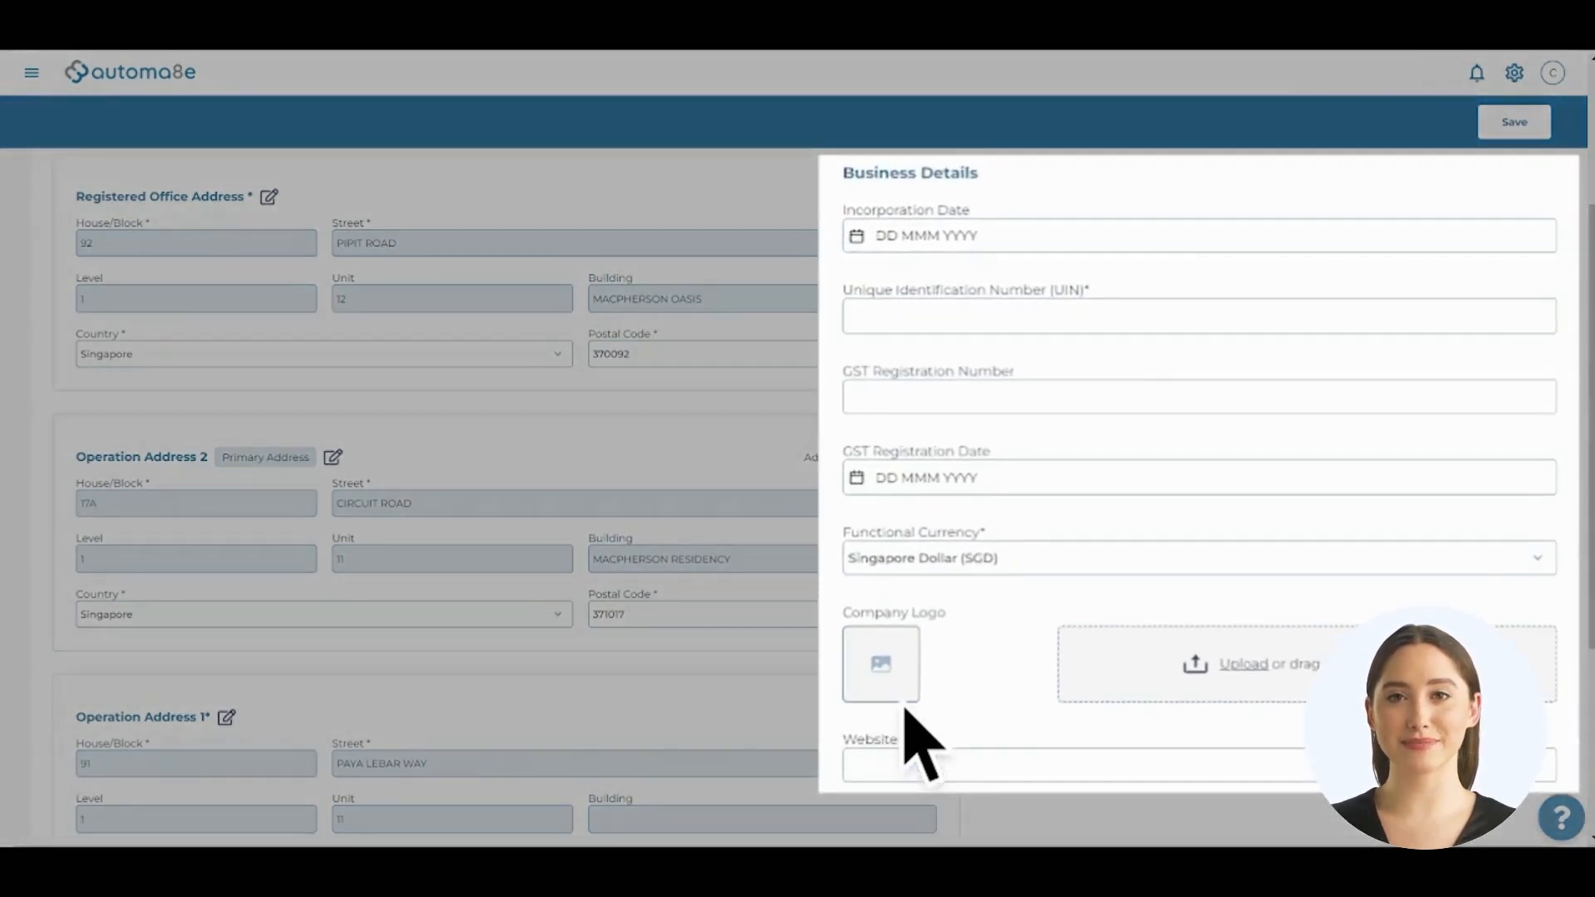
# Set incorporation date 07 Feb 2022, the UIN and GST numbers, and GST date 14 Feb 2022
pyautogui.click(859, 239)
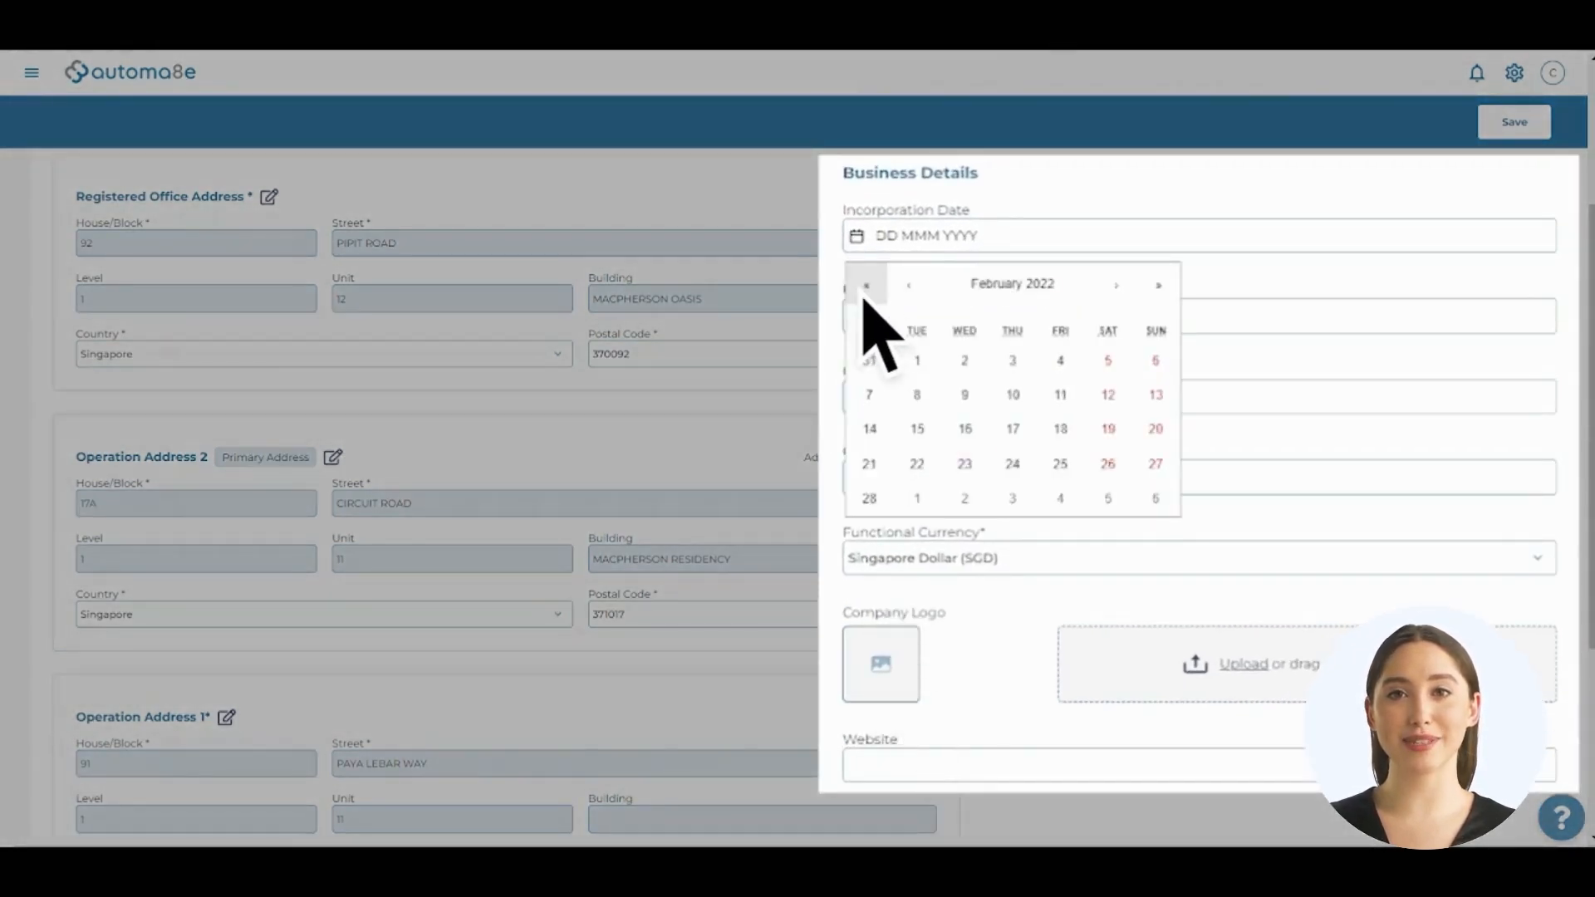
pyautogui.click(869, 396)
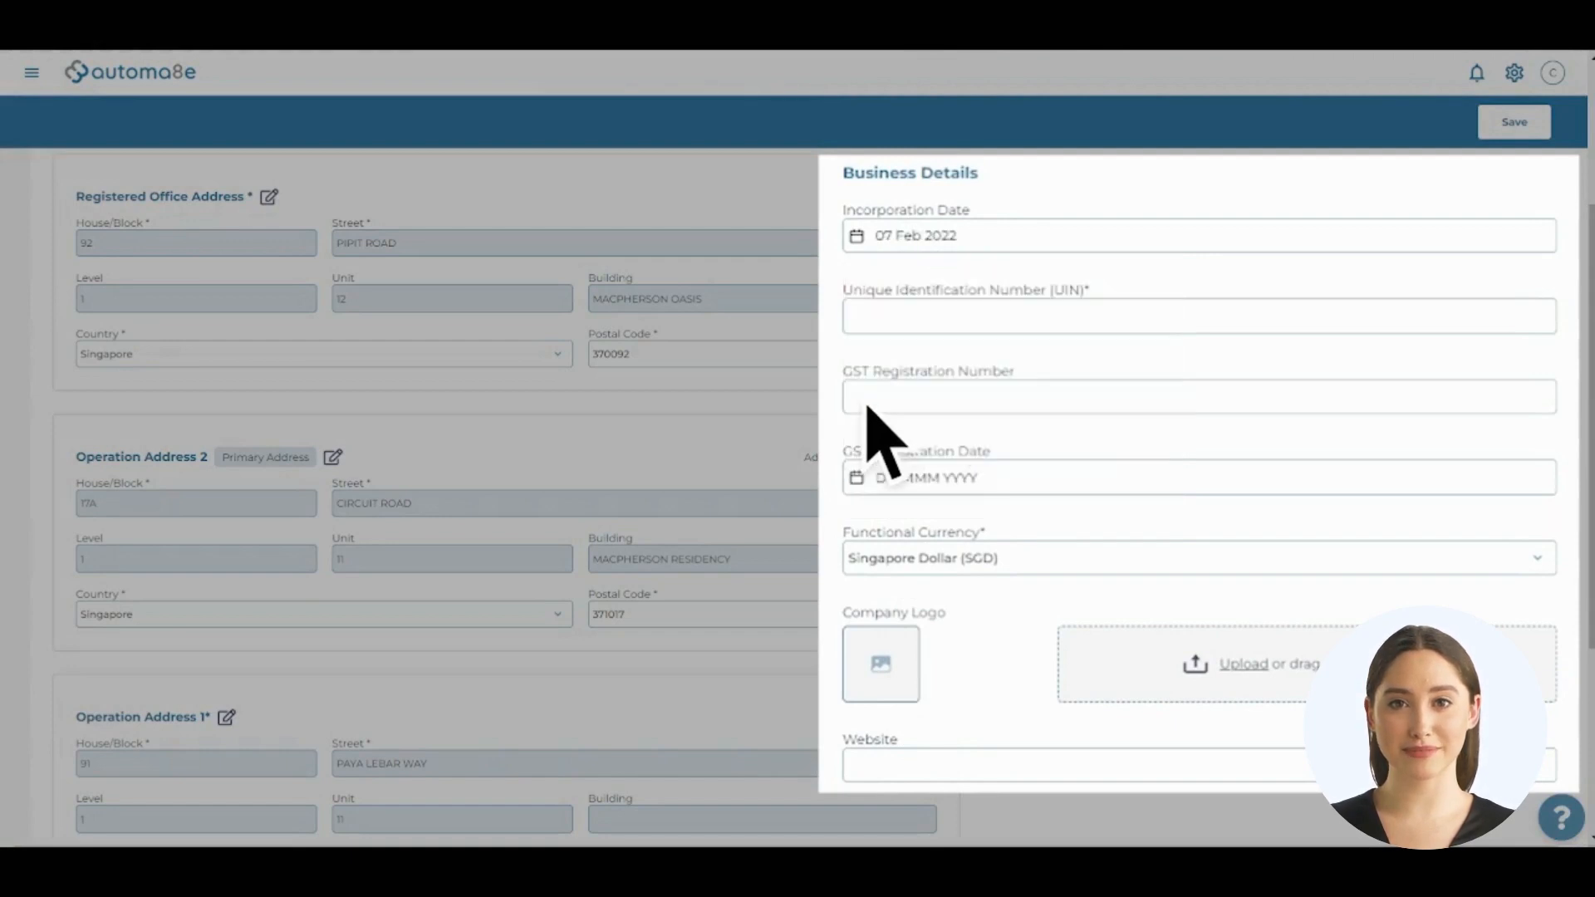
pyautogui.click(869, 324)
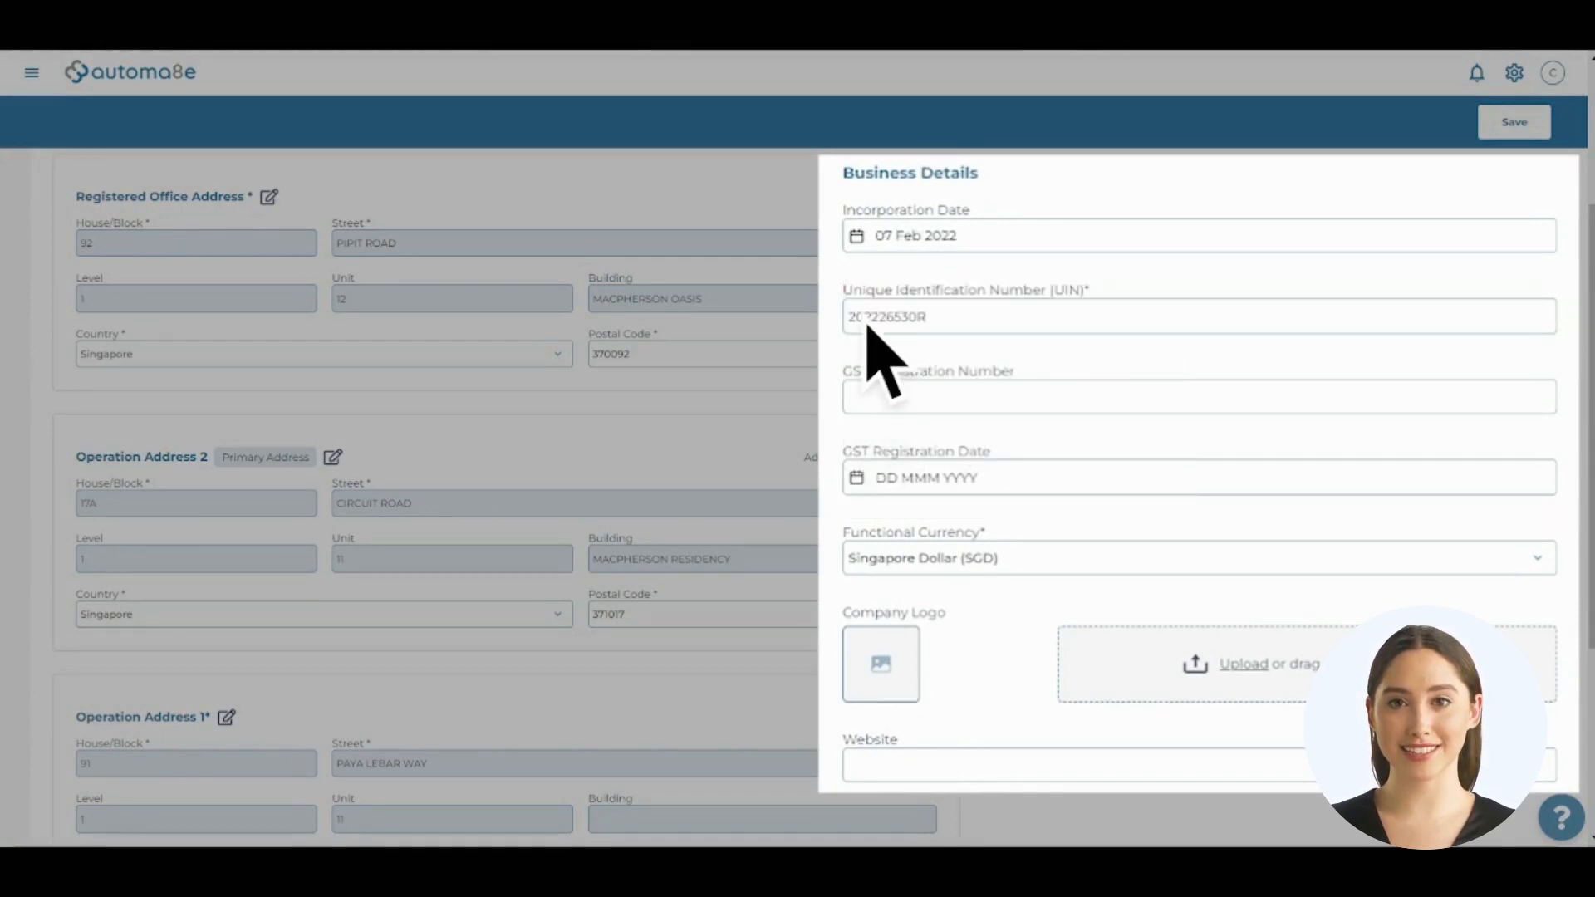
pyautogui.click(874, 410)
pyautogui.click(862, 479)
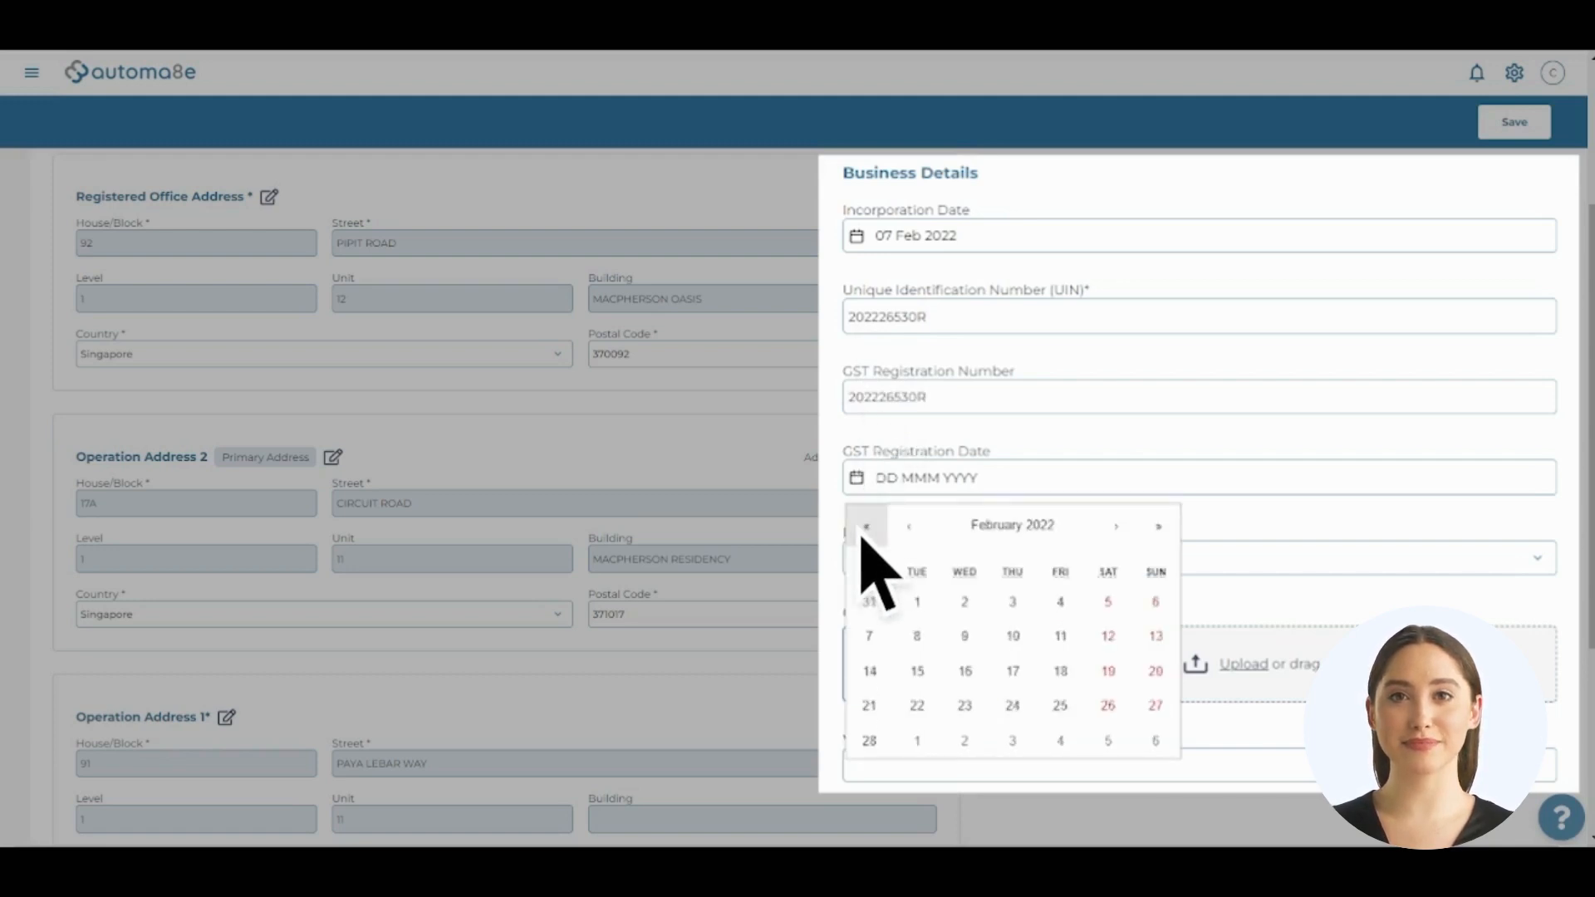
pyautogui.click(869, 673)
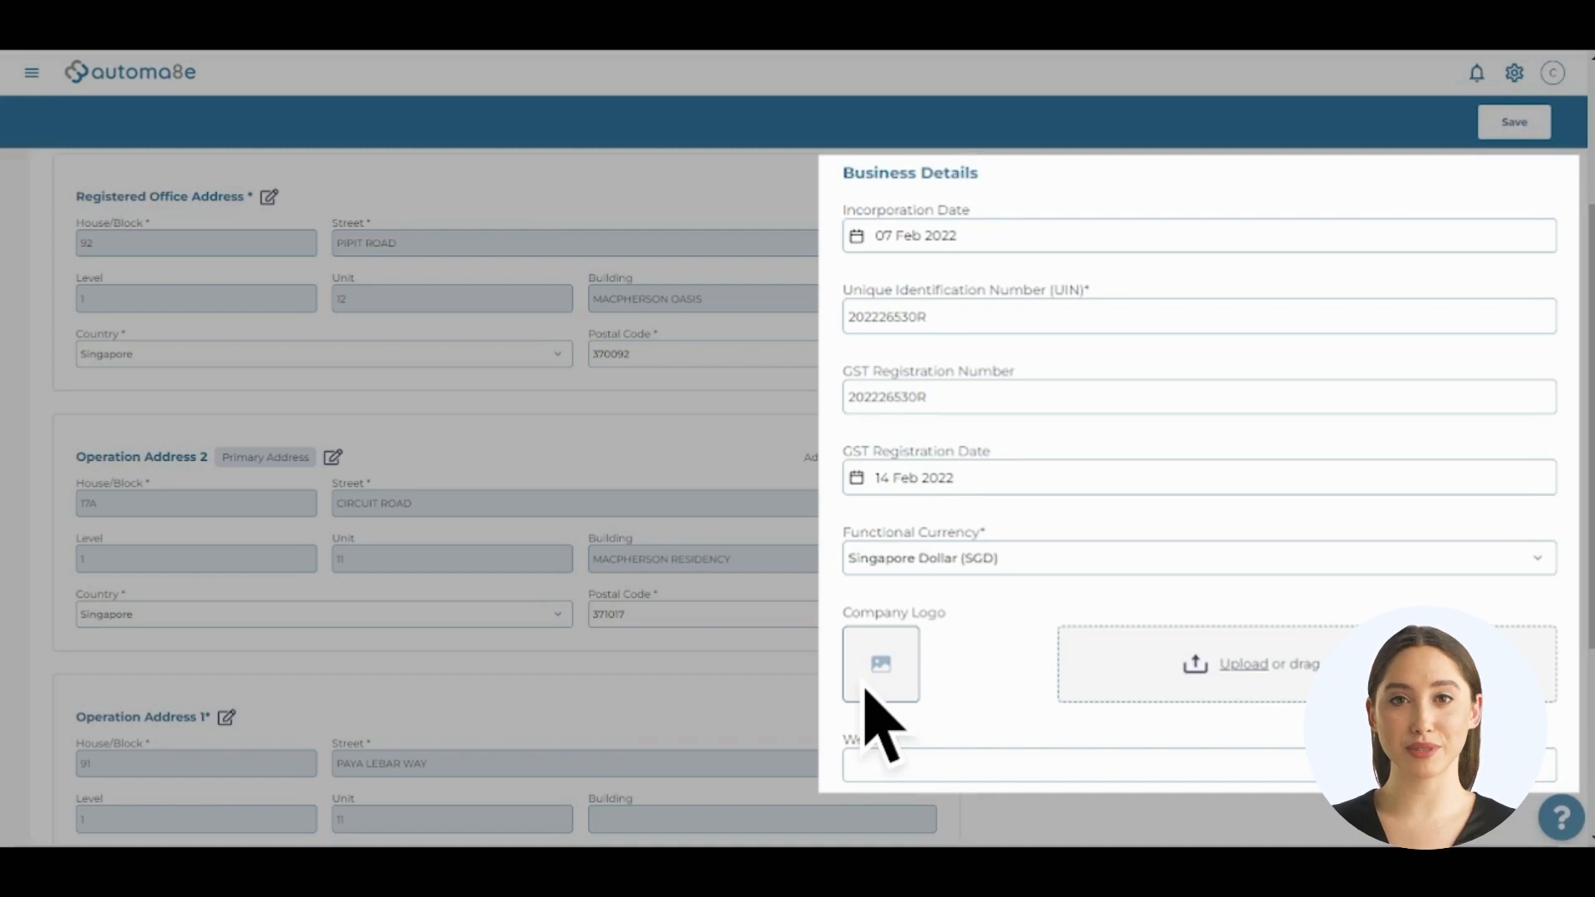
pyautogui.click(1064, 569)
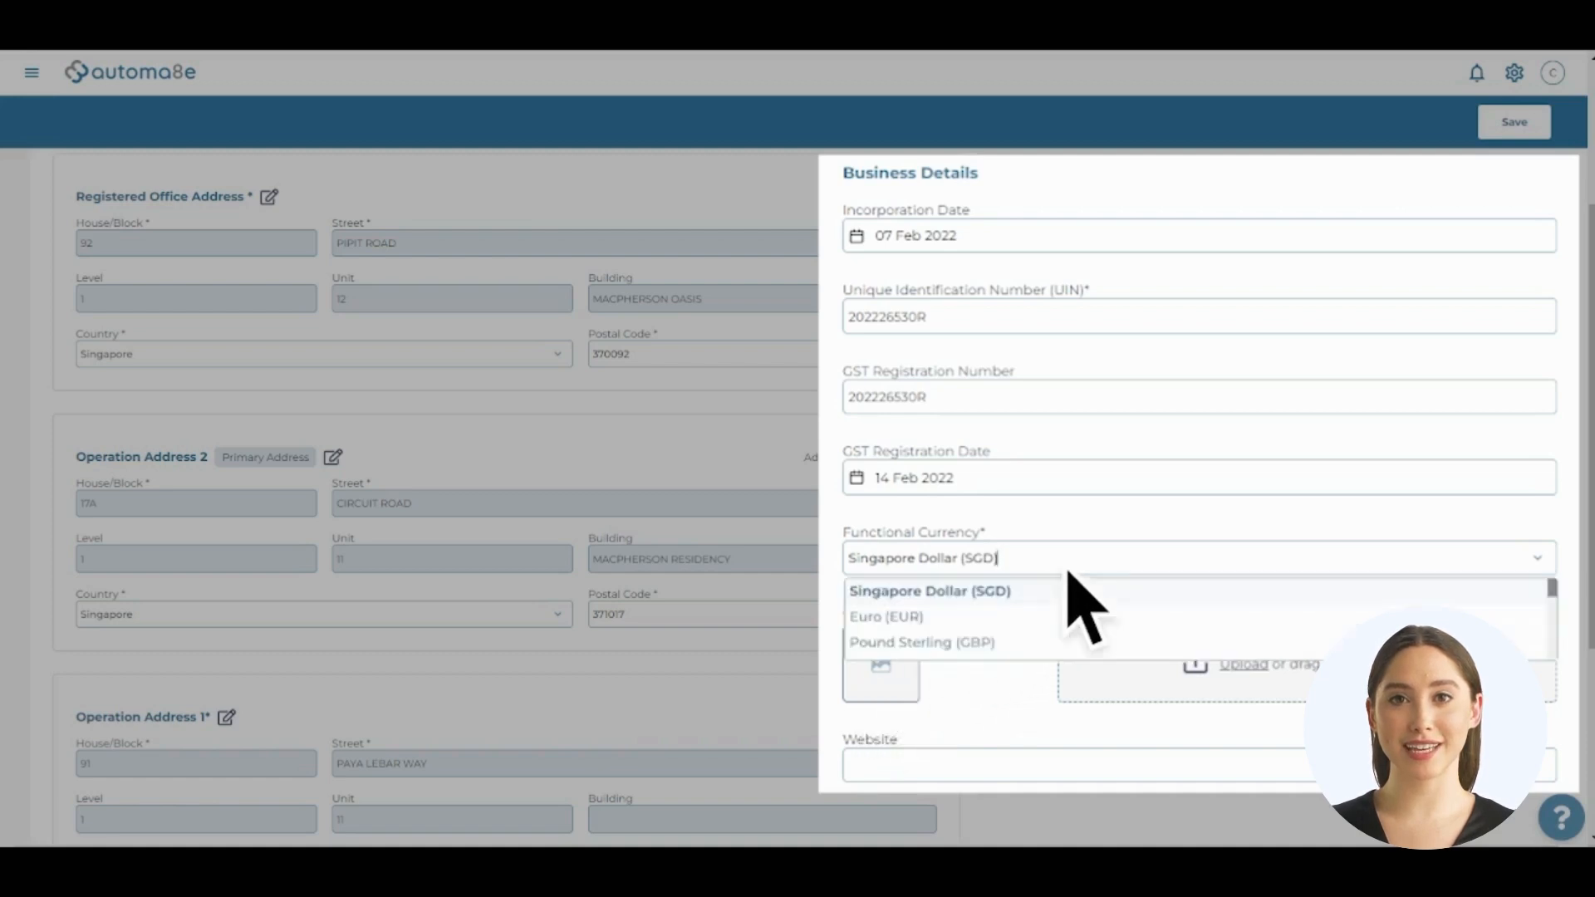
pyautogui.click(1026, 621)
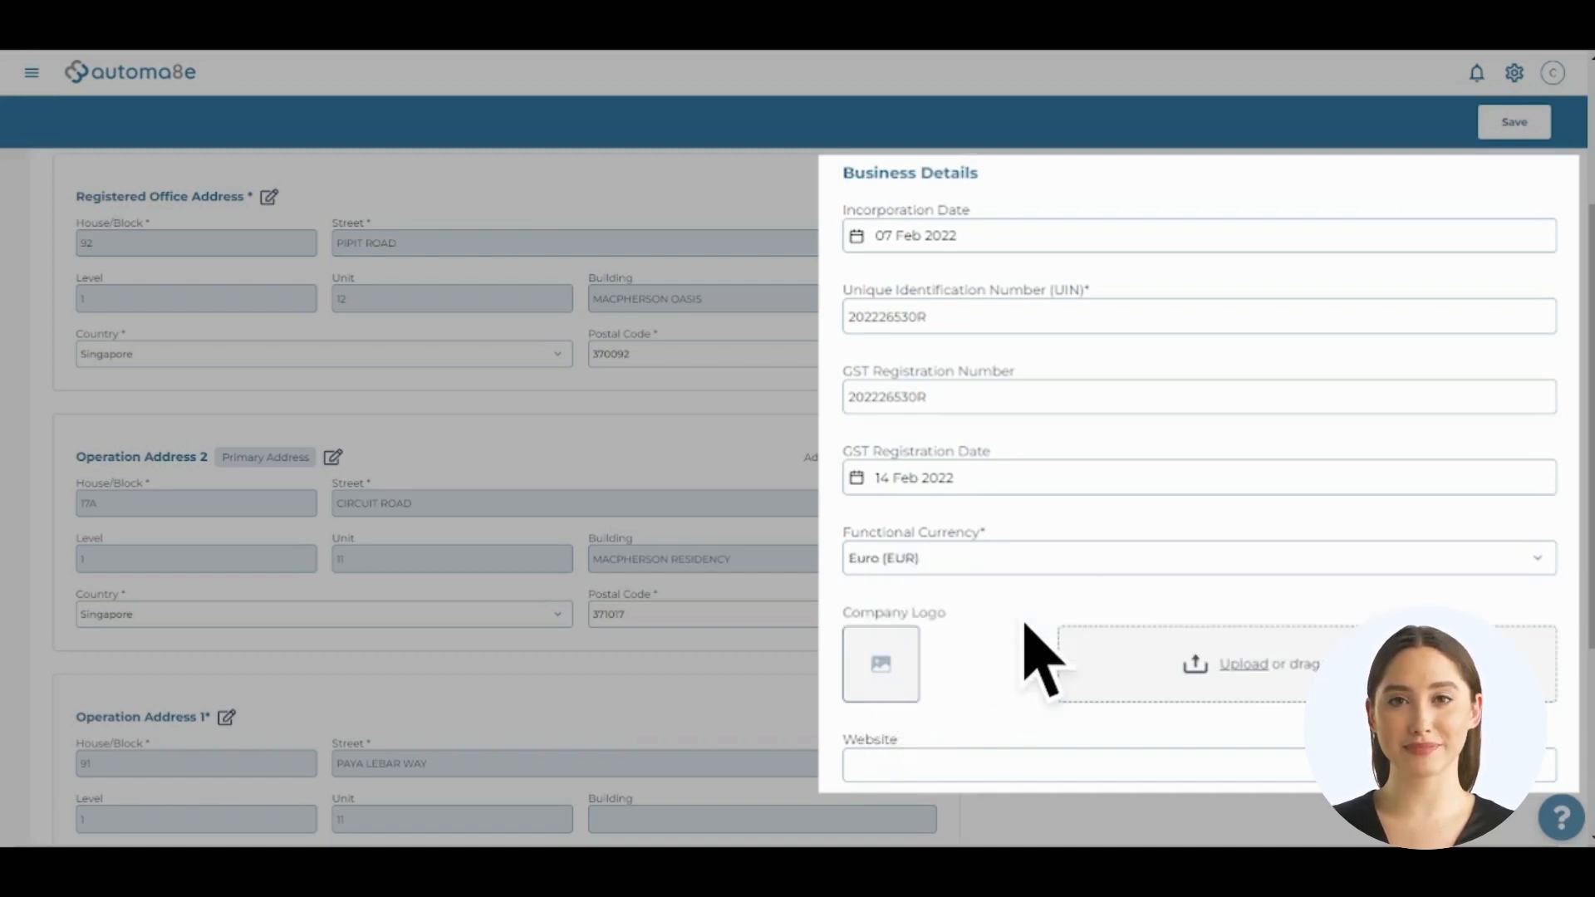
pyautogui.click(1249, 678)
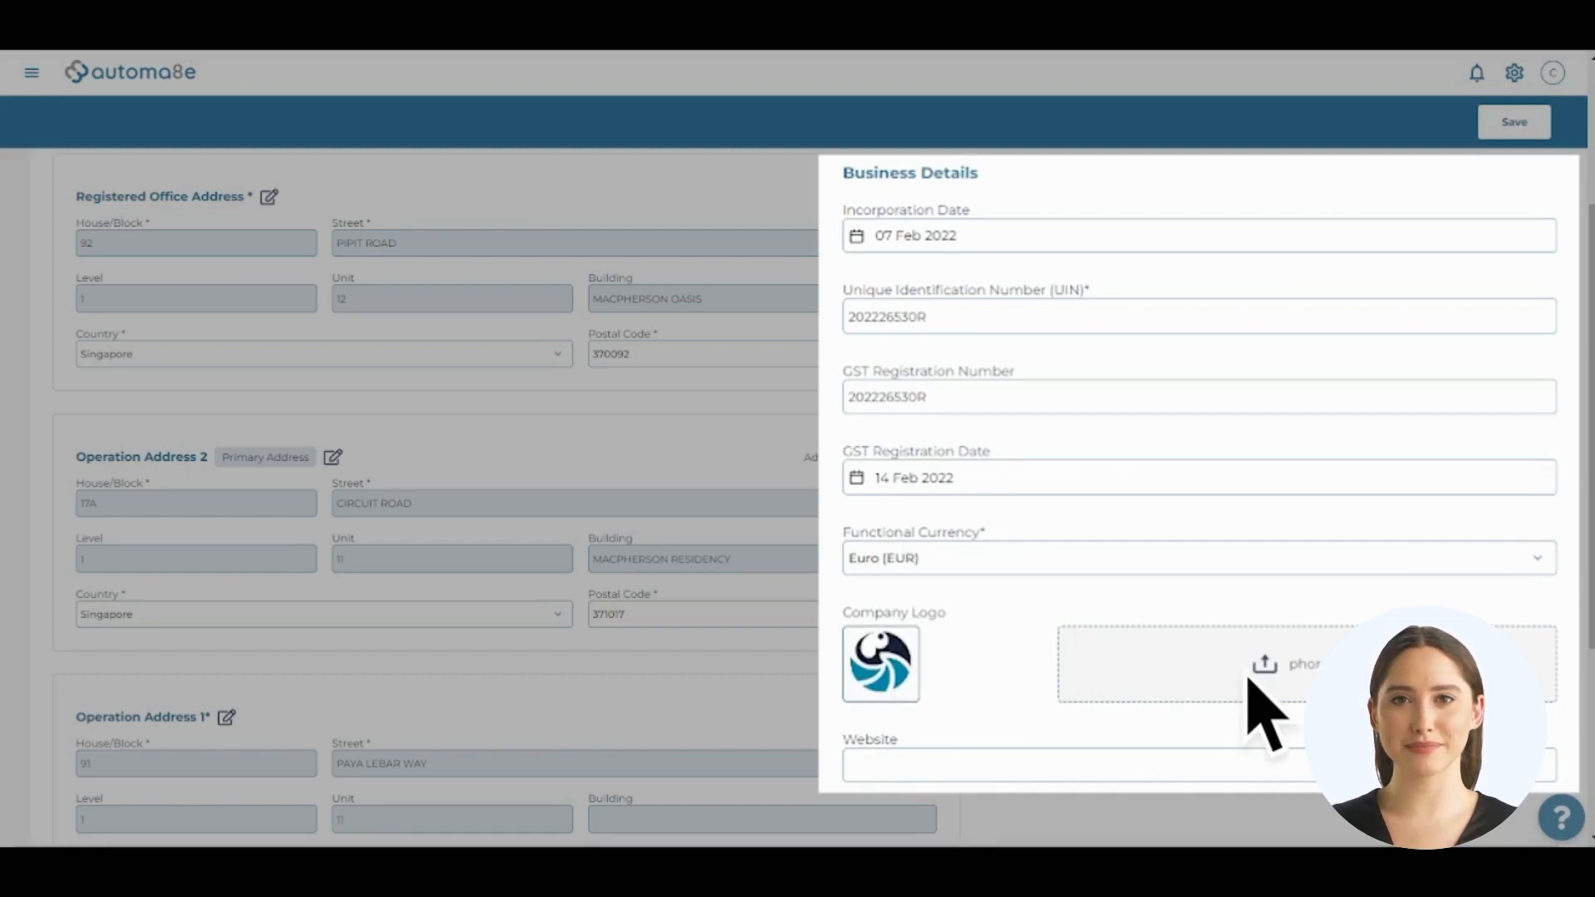
pyautogui.click(1011, 770)
pyautogui.write('https://drpawell.com')
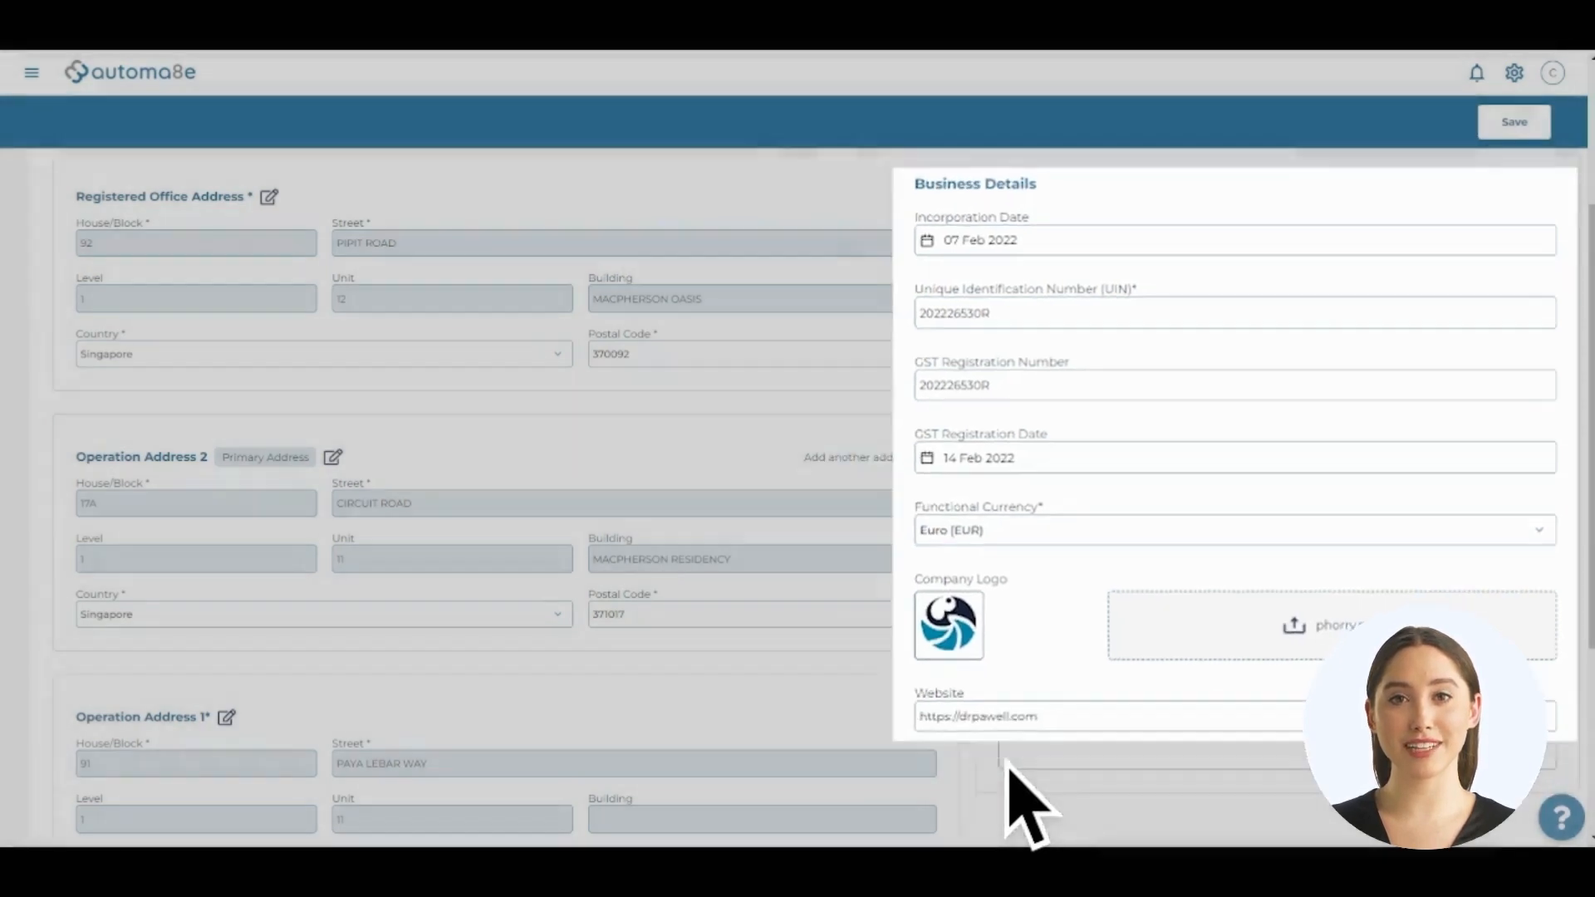
pyautogui.scroll(-1, 1011, 771)
pyautogui.scroll(-4, 1010, 771)
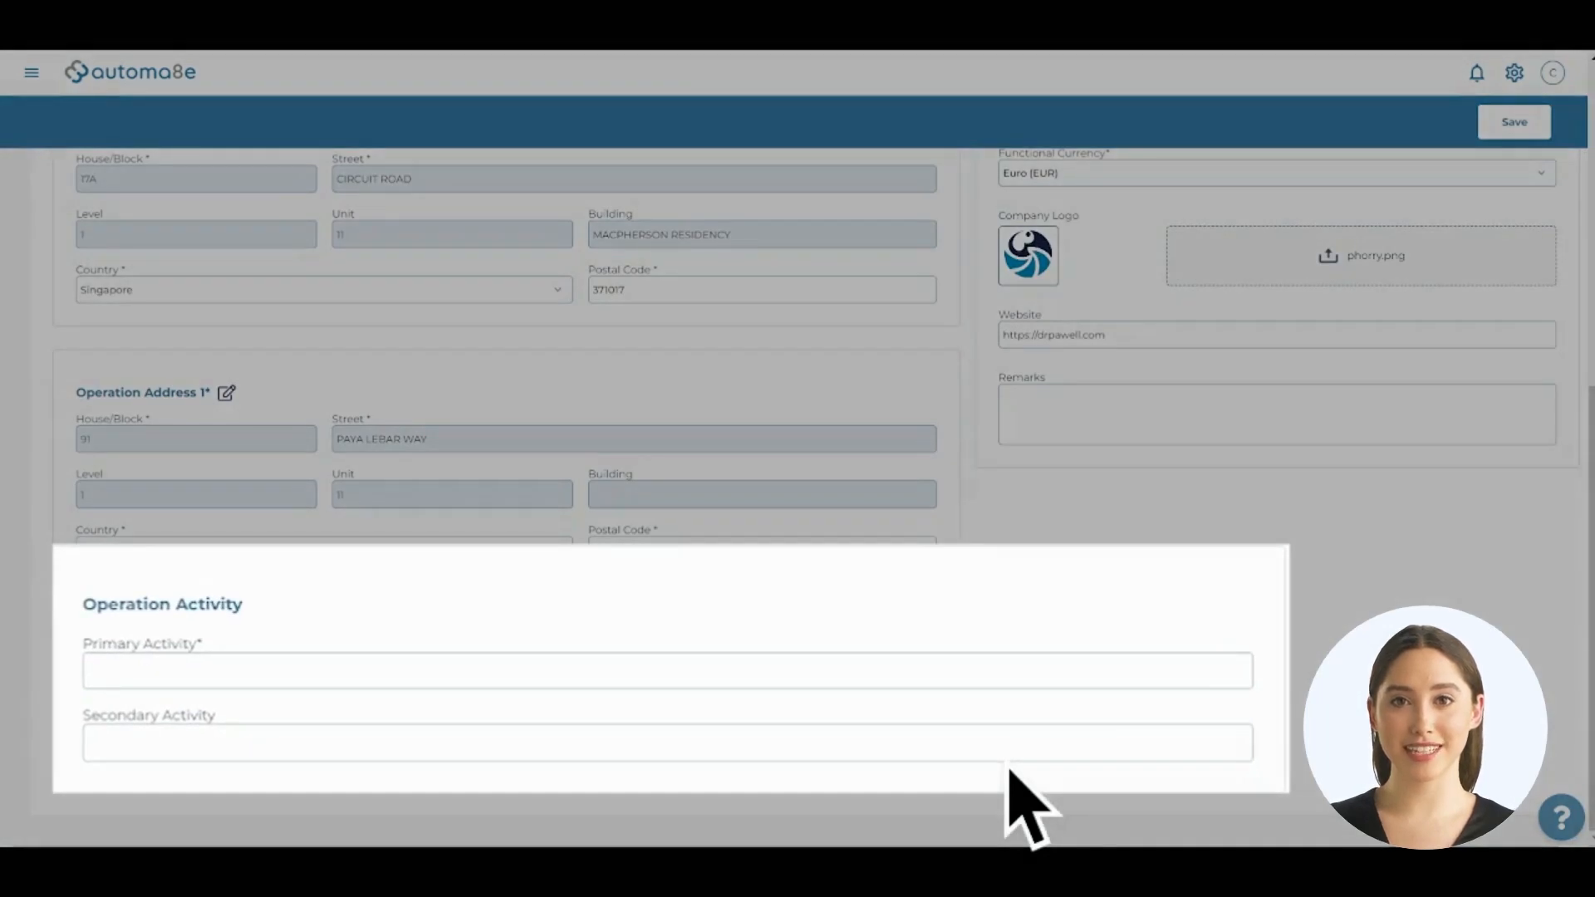
# Set the primary operation activity to Wholesale of health supplements
pyautogui.click(582, 669)
pyautogui.write('health')
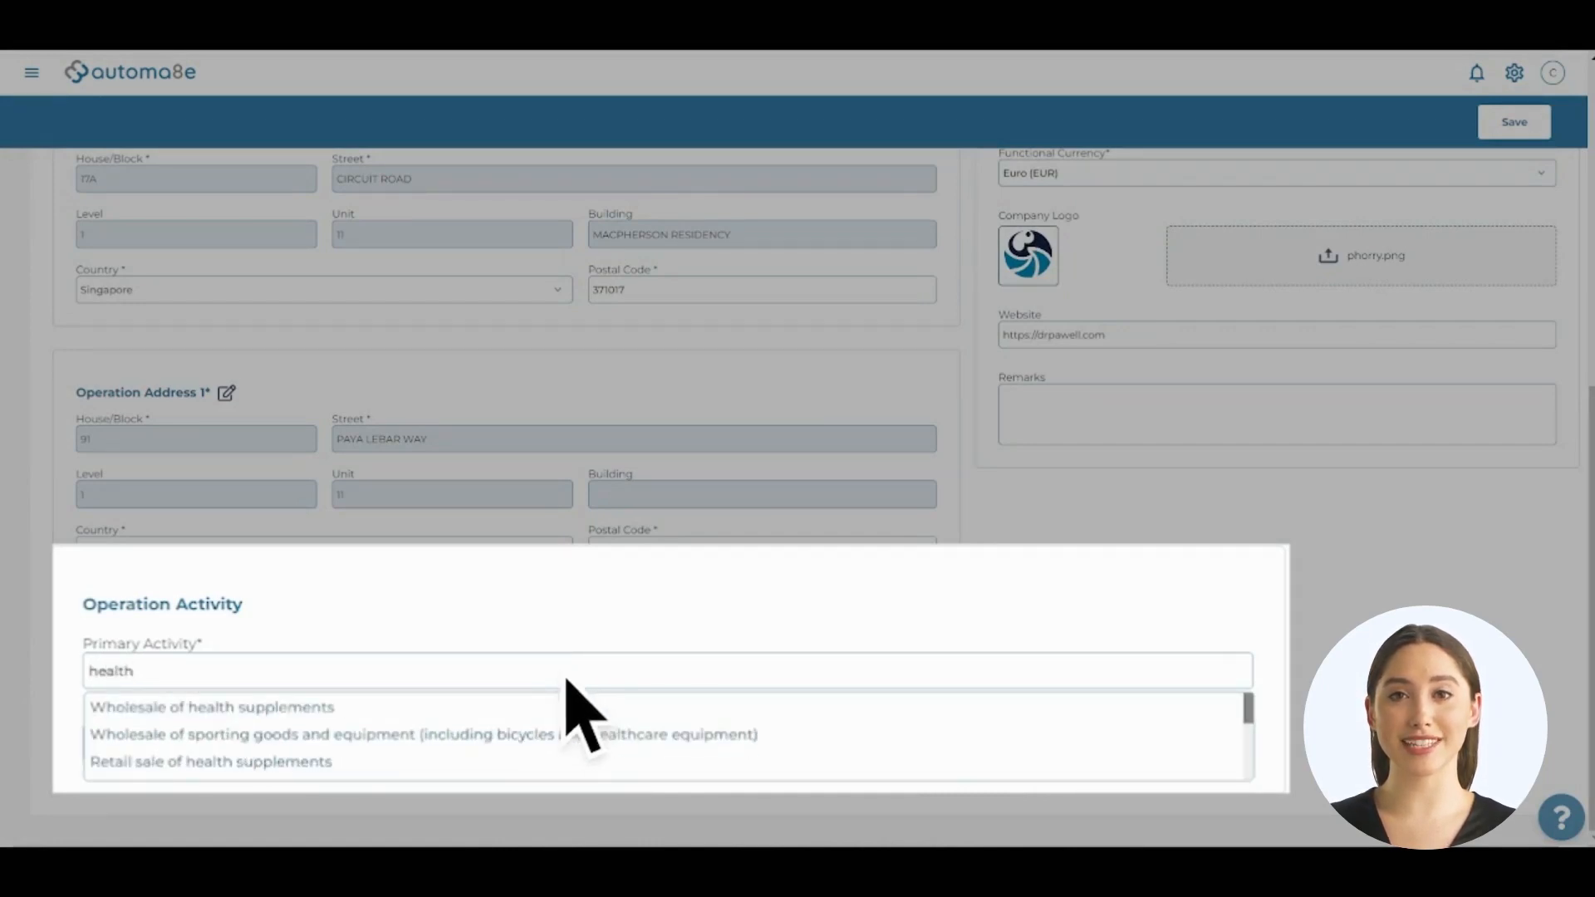
pyautogui.click(565, 713)
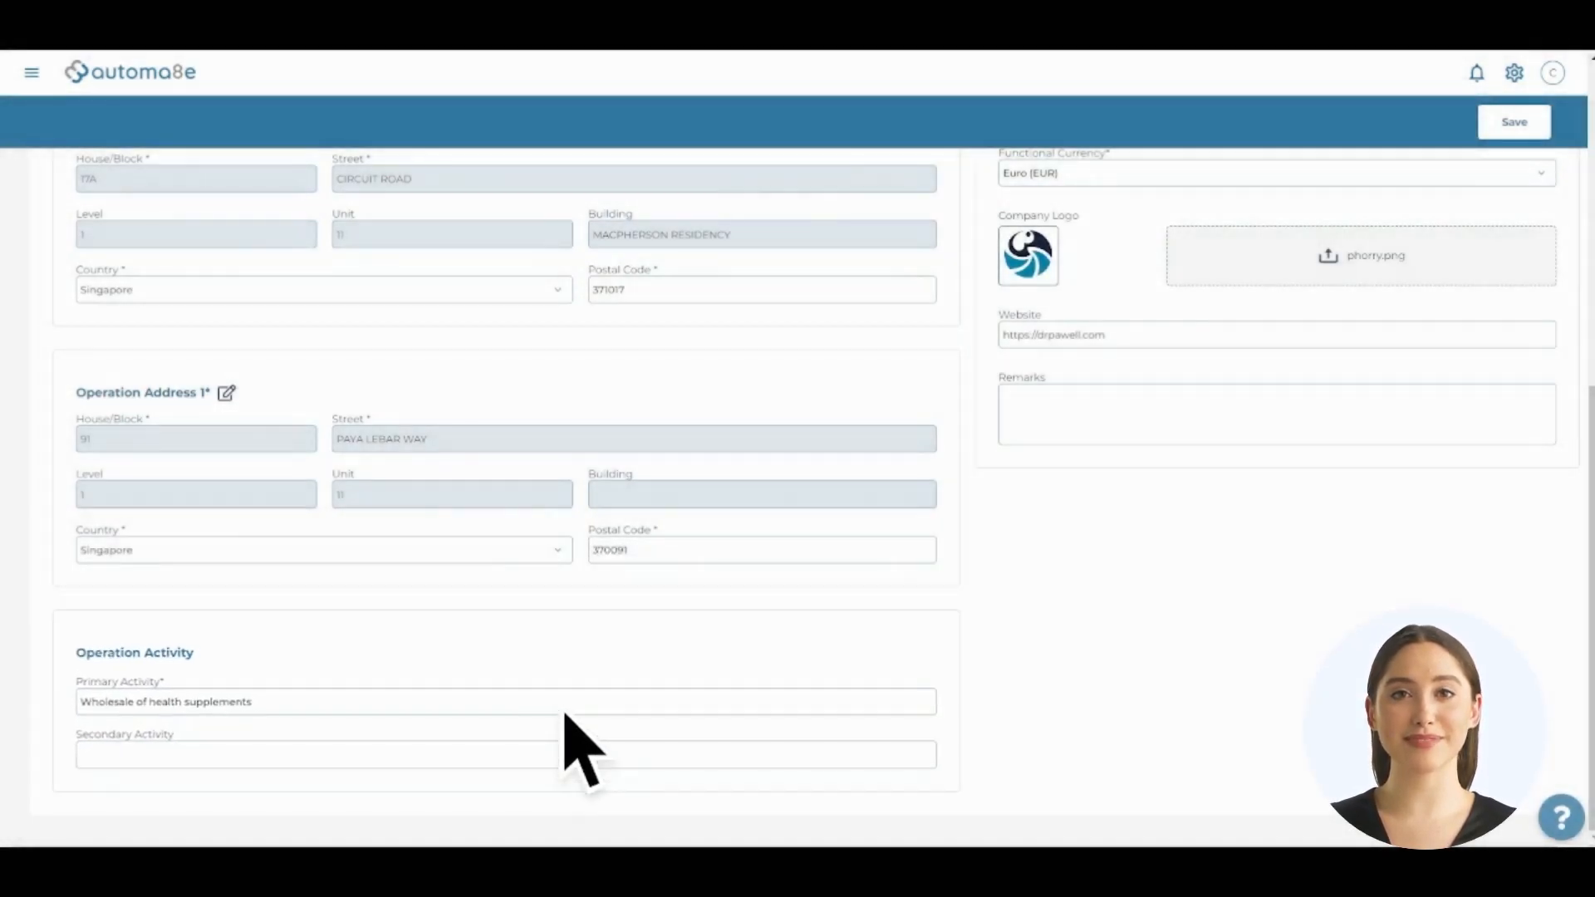
# Enter the operation contact's name, e-mail and mobile number, then save the new company
pyautogui.scroll(7, 564, 714)
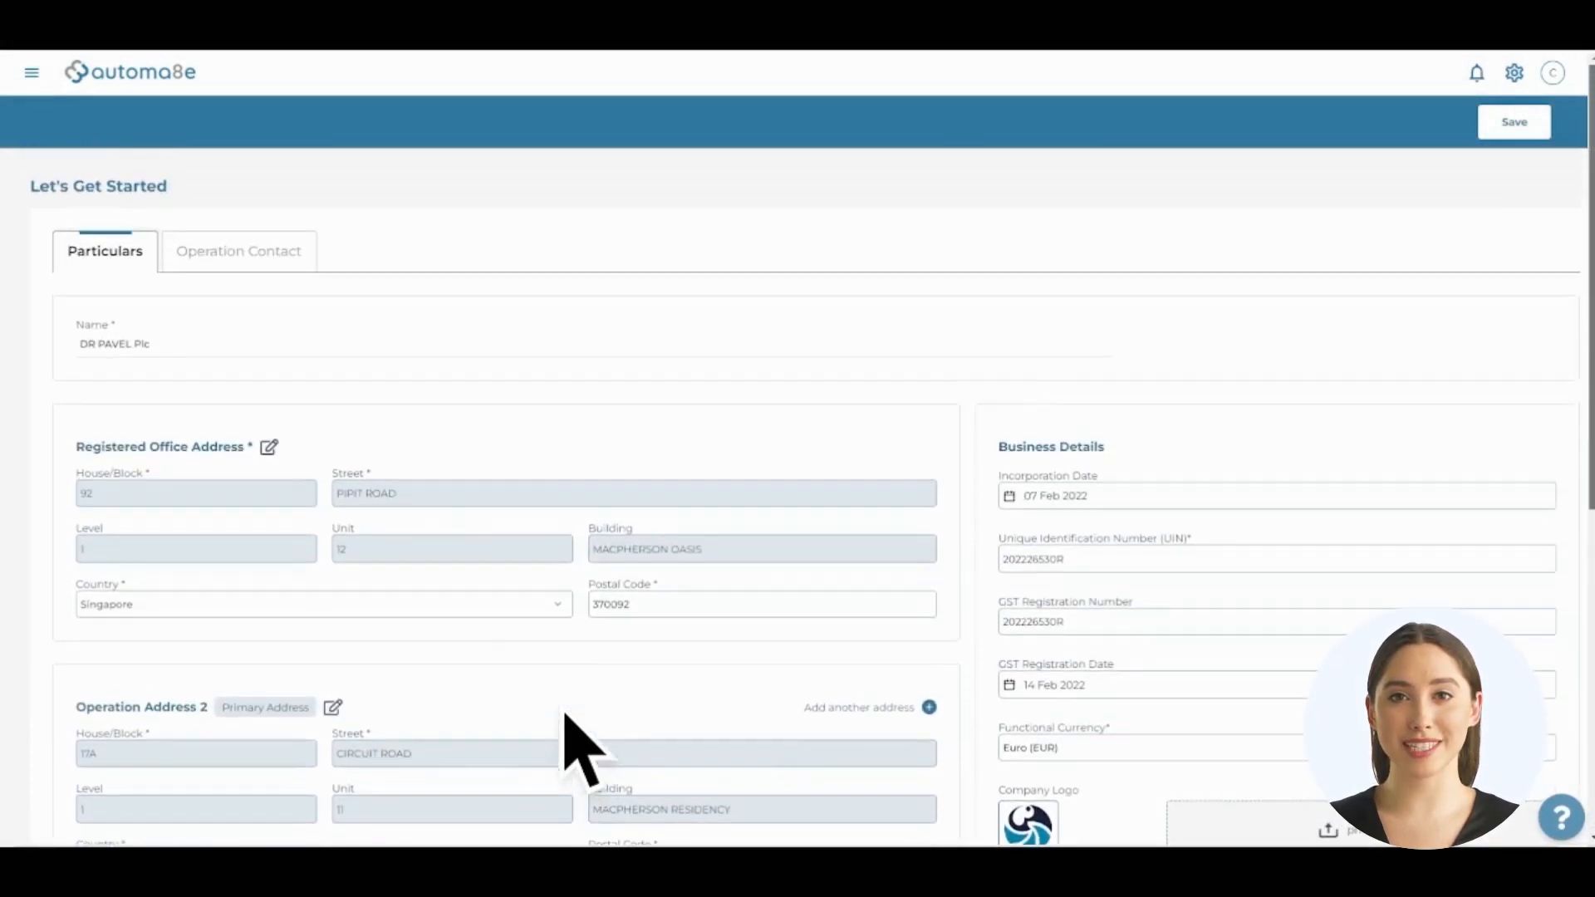
pyautogui.click(250, 264)
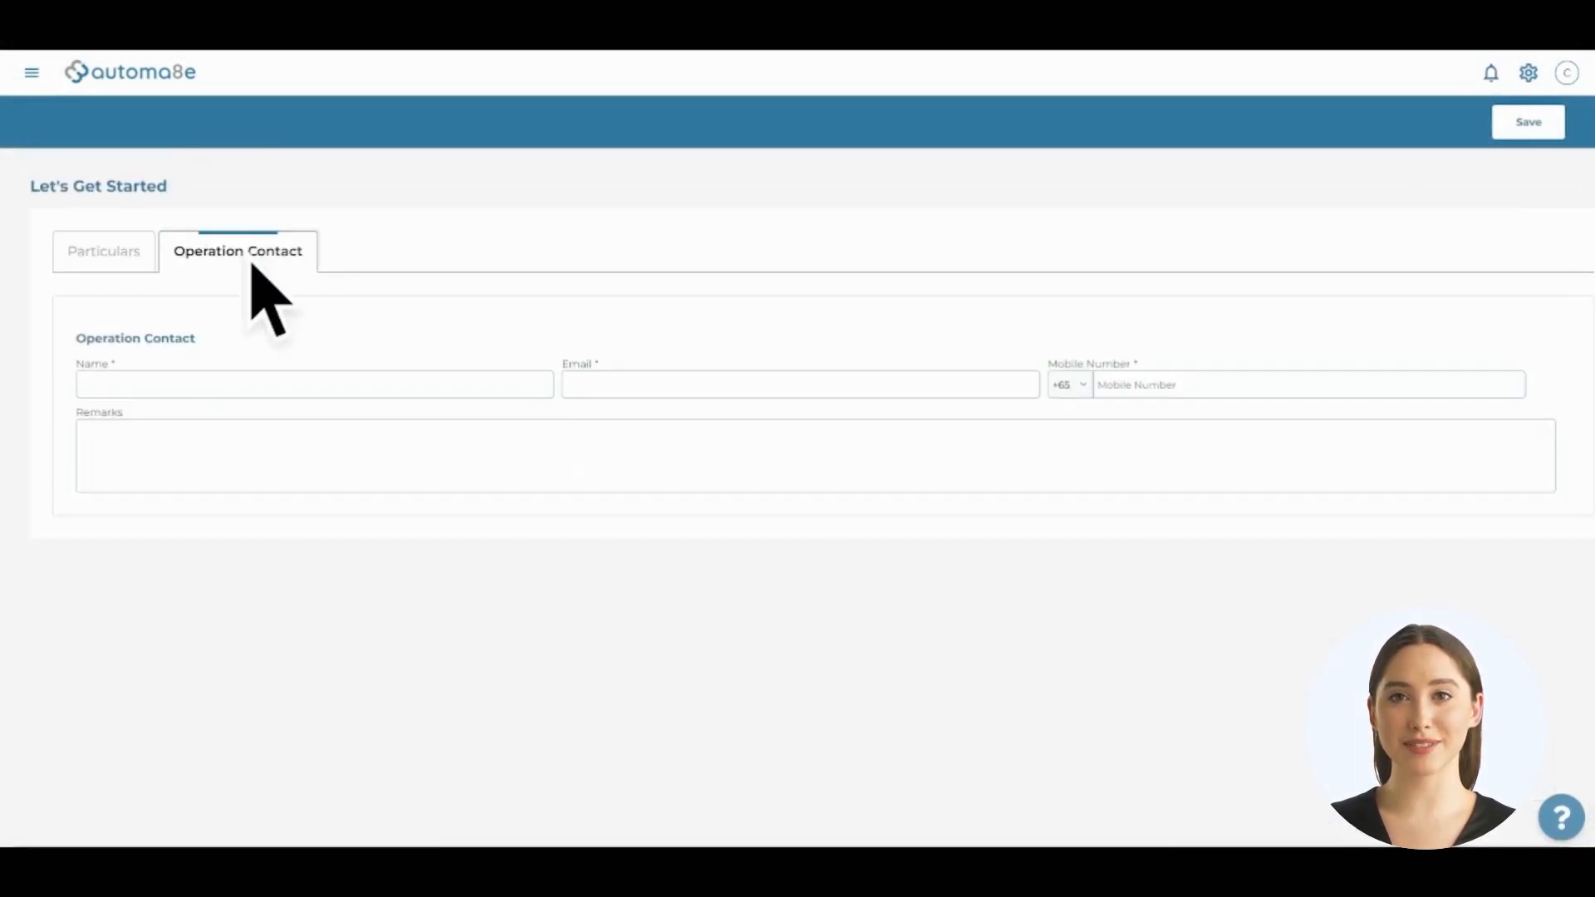
pyautogui.click(255, 388)
pyautogui.write('Pavel')
pyautogui.click(598, 390)
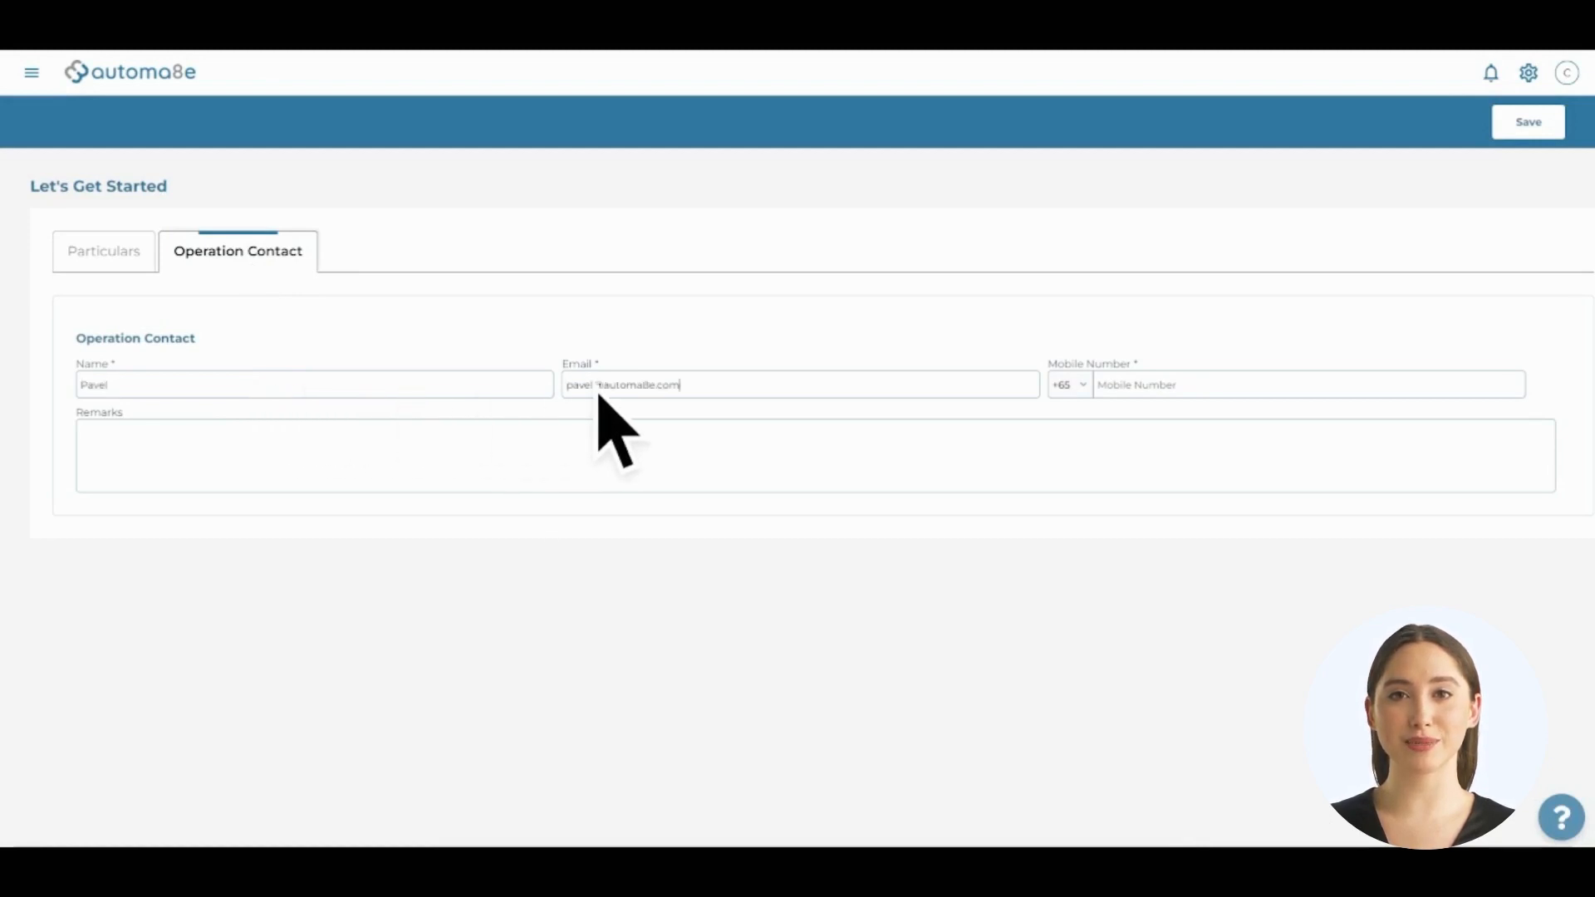
pyautogui.click(1117, 397)
pyautogui.write('83113383')
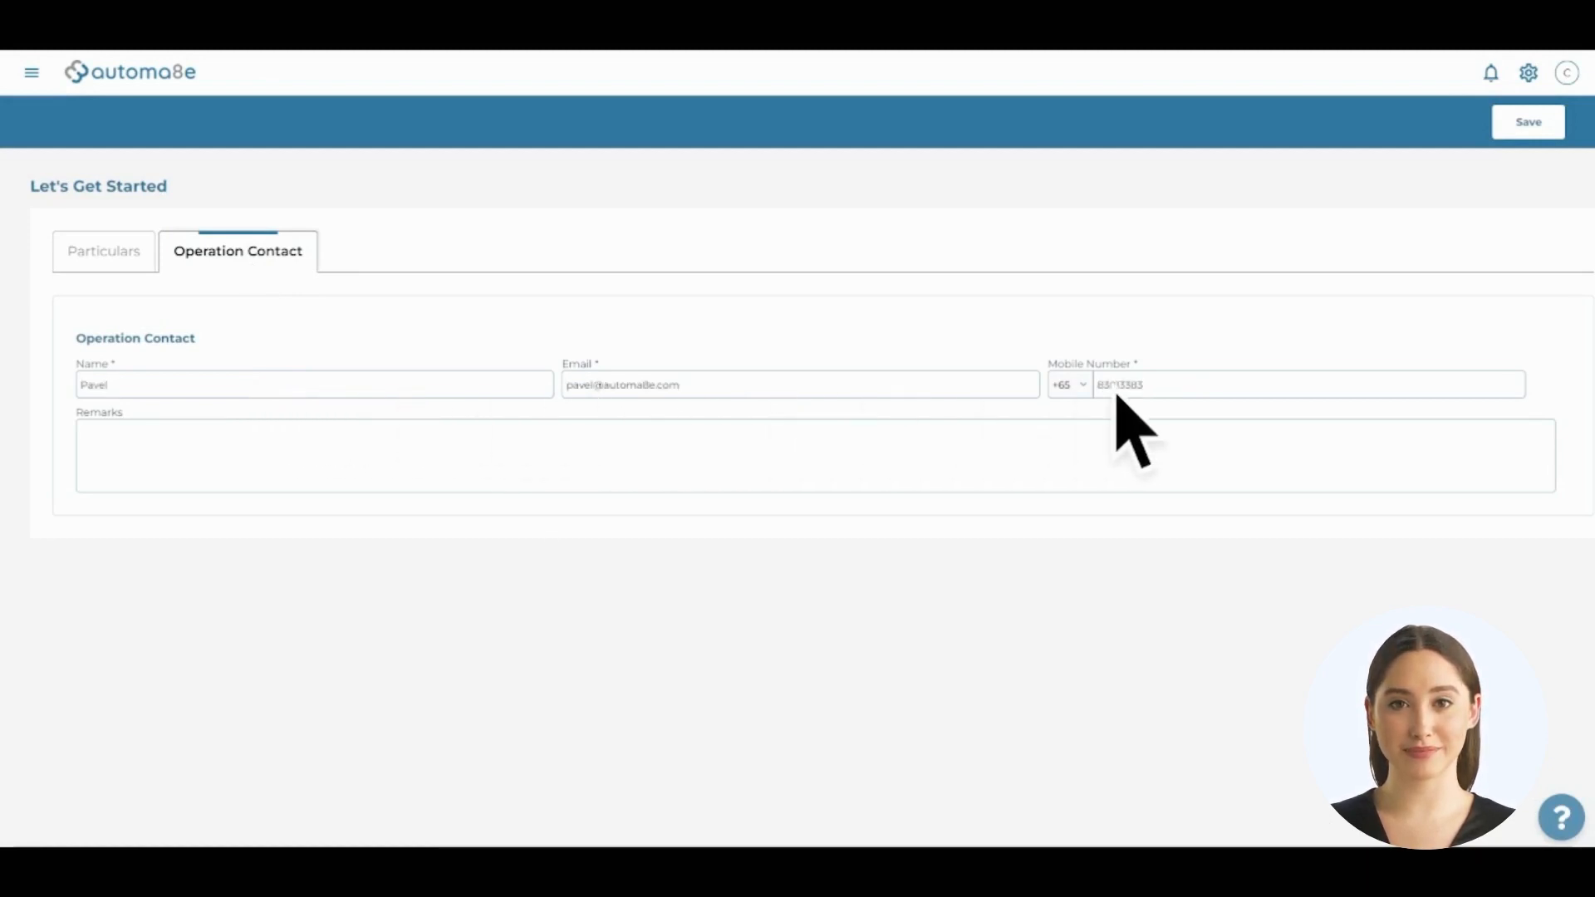
pyautogui.click(1527, 127)
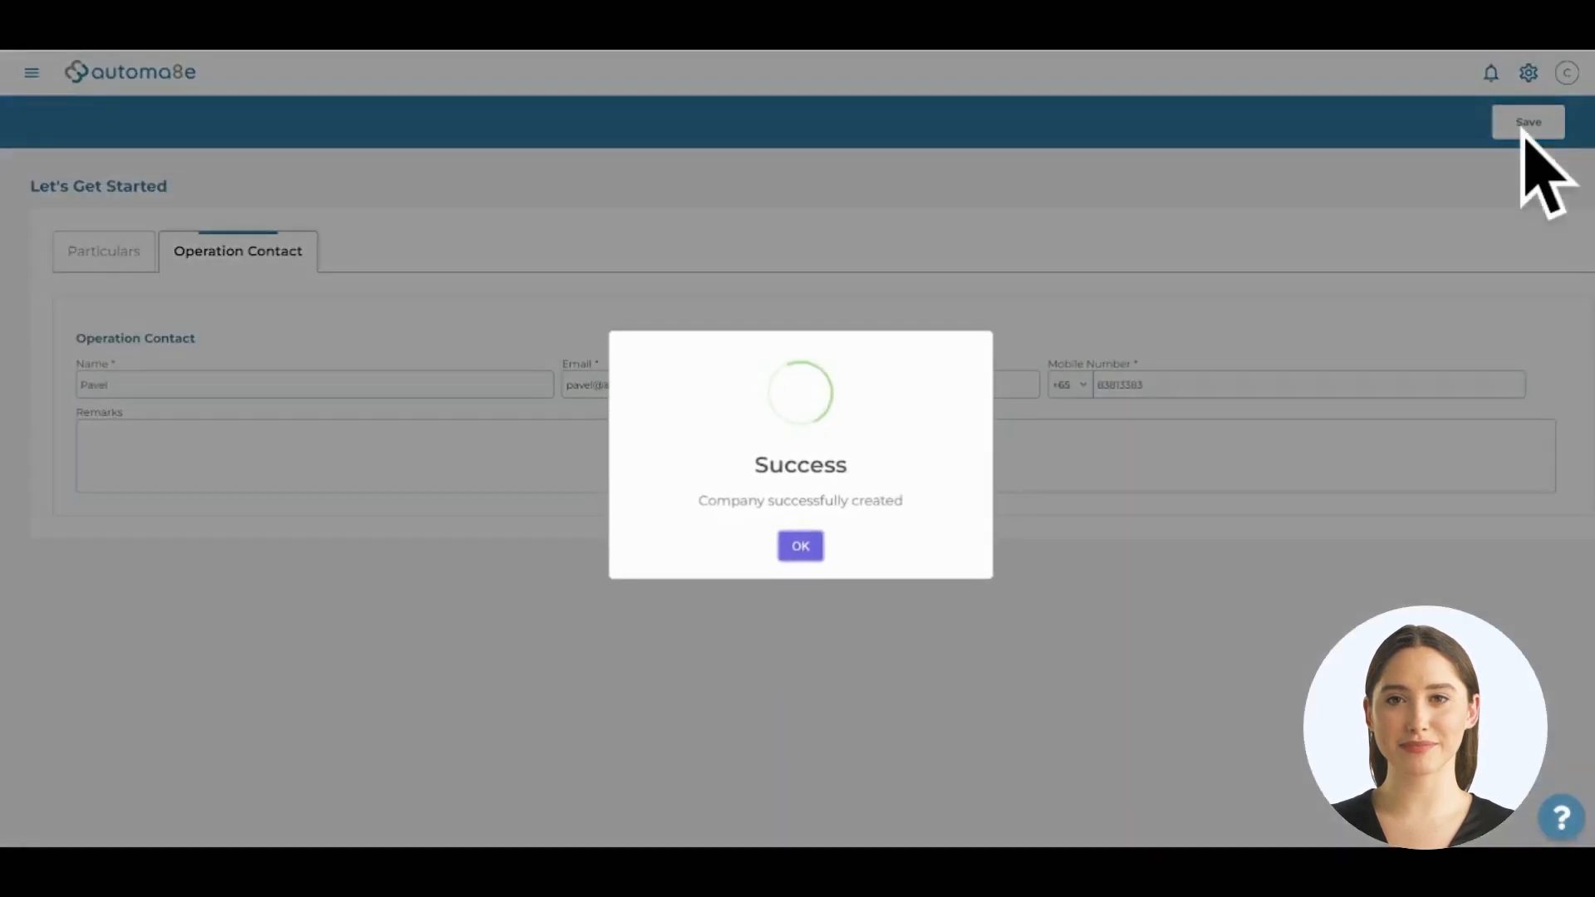
pyautogui.click(802, 550)
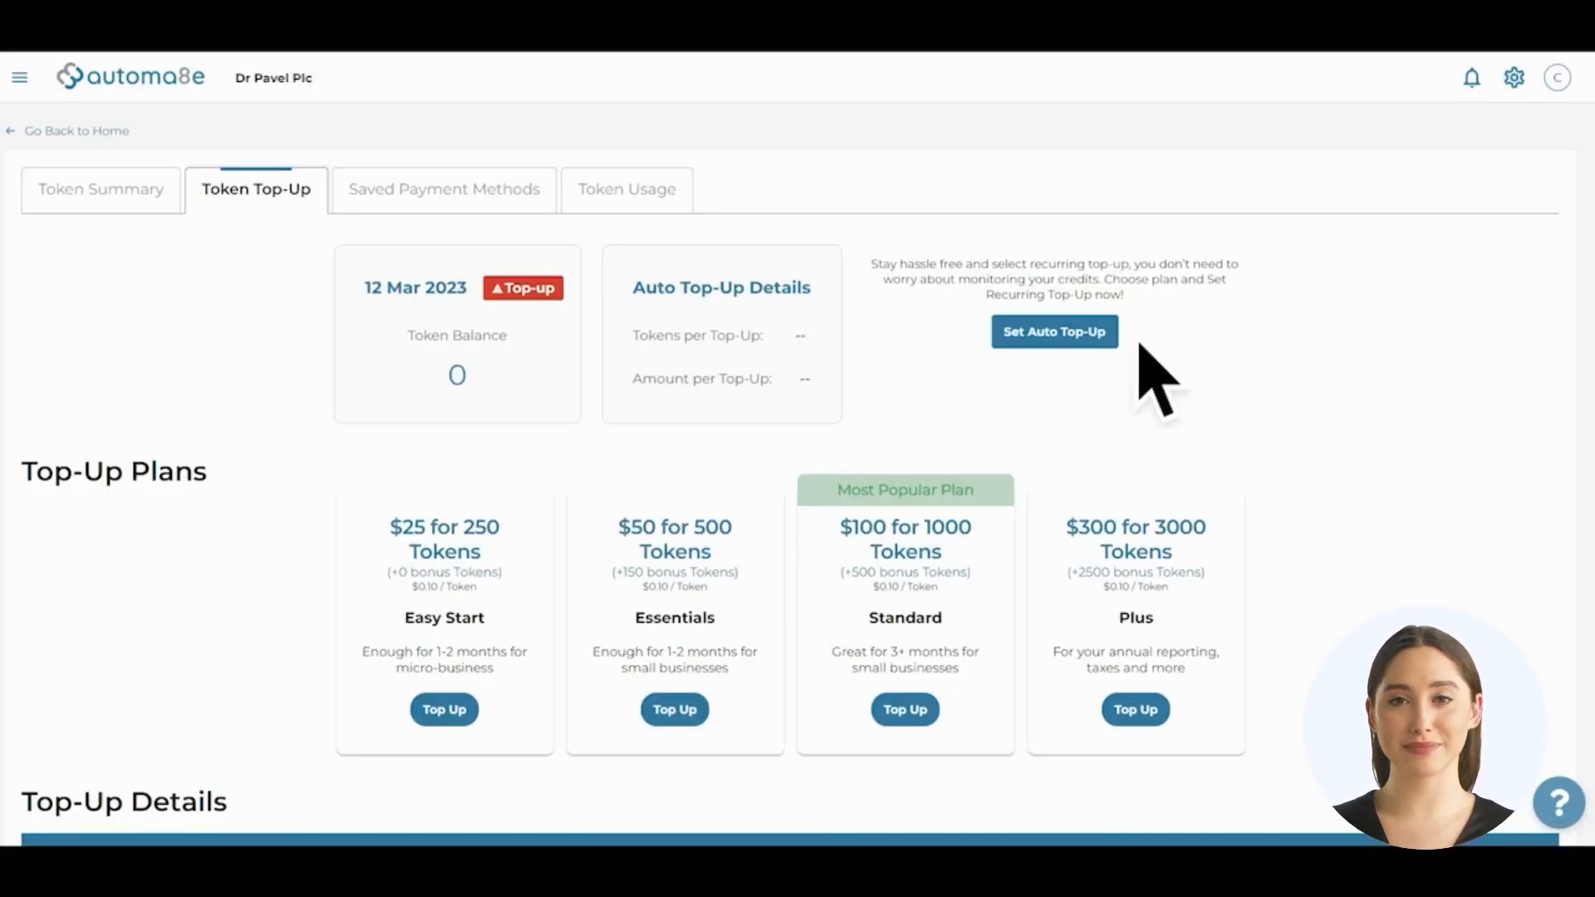
# Open Business Profile from the settings menu and view its Operation Settings
pyautogui.click(1514, 81)
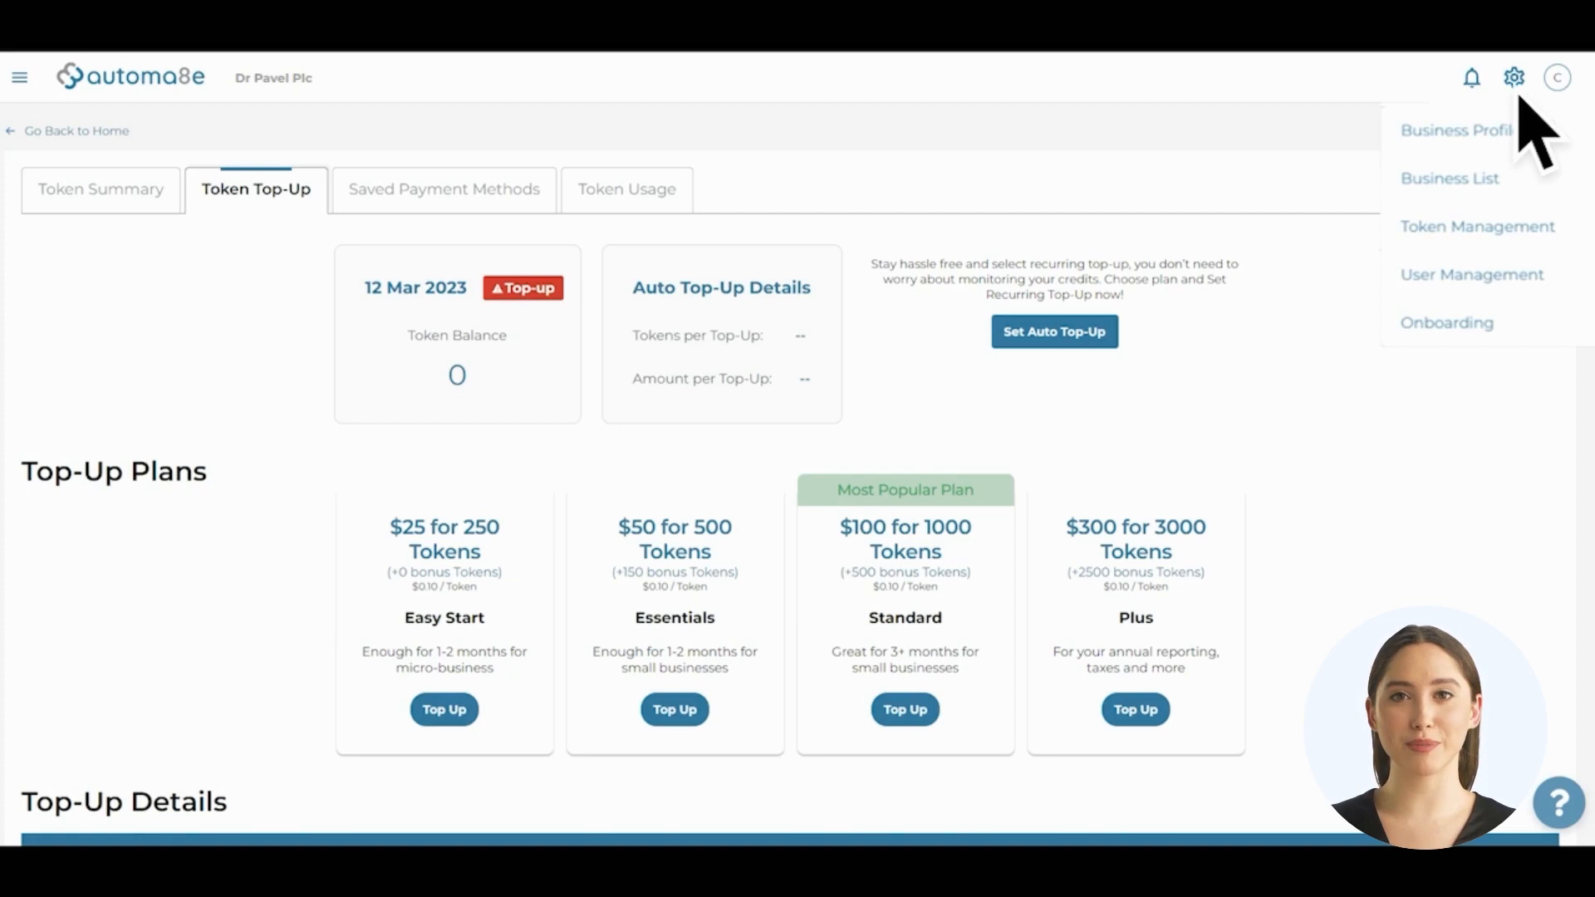
pyautogui.click(1525, 133)
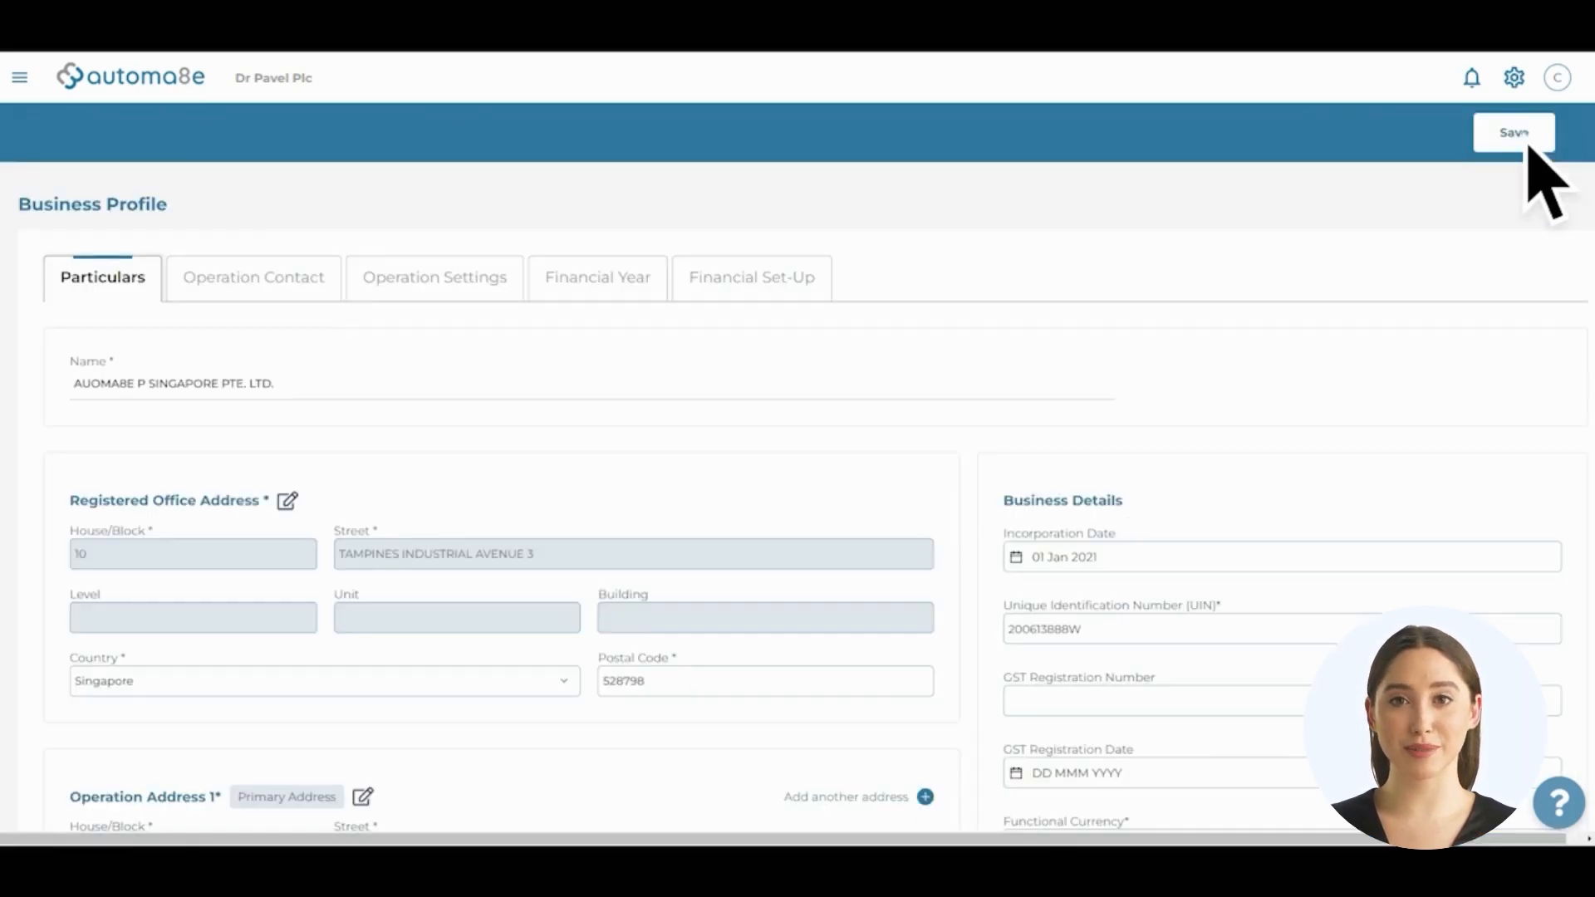
pyautogui.click(465, 311)
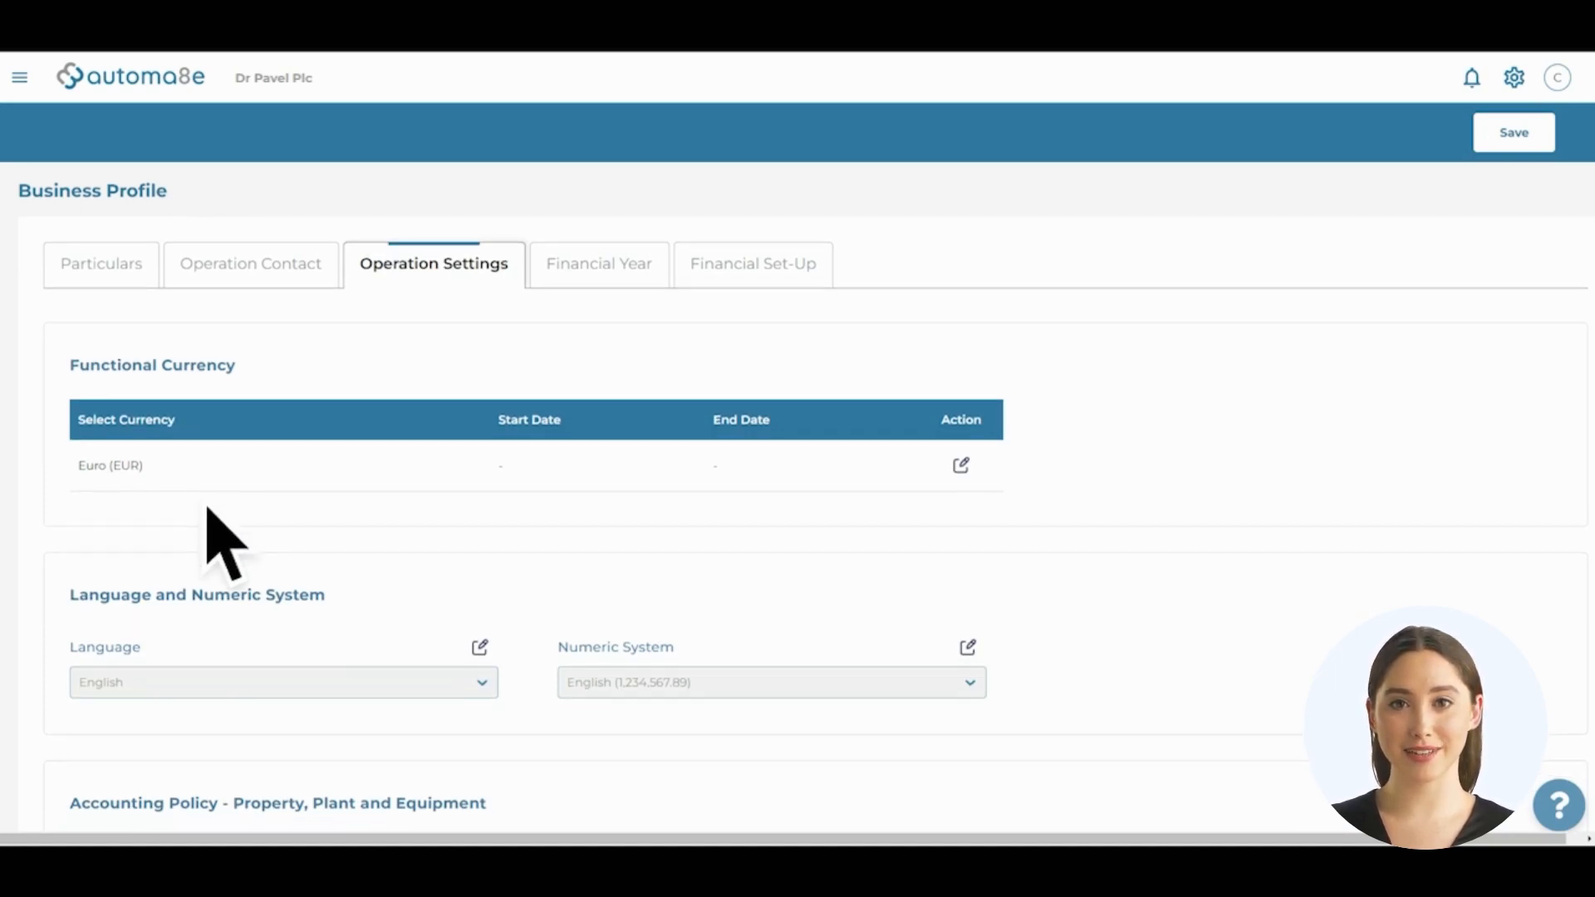
# Scroll Operation Settings down to the Property, Plant and Equipment accounting policy table
pyautogui.scroll(-6, 204, 508)
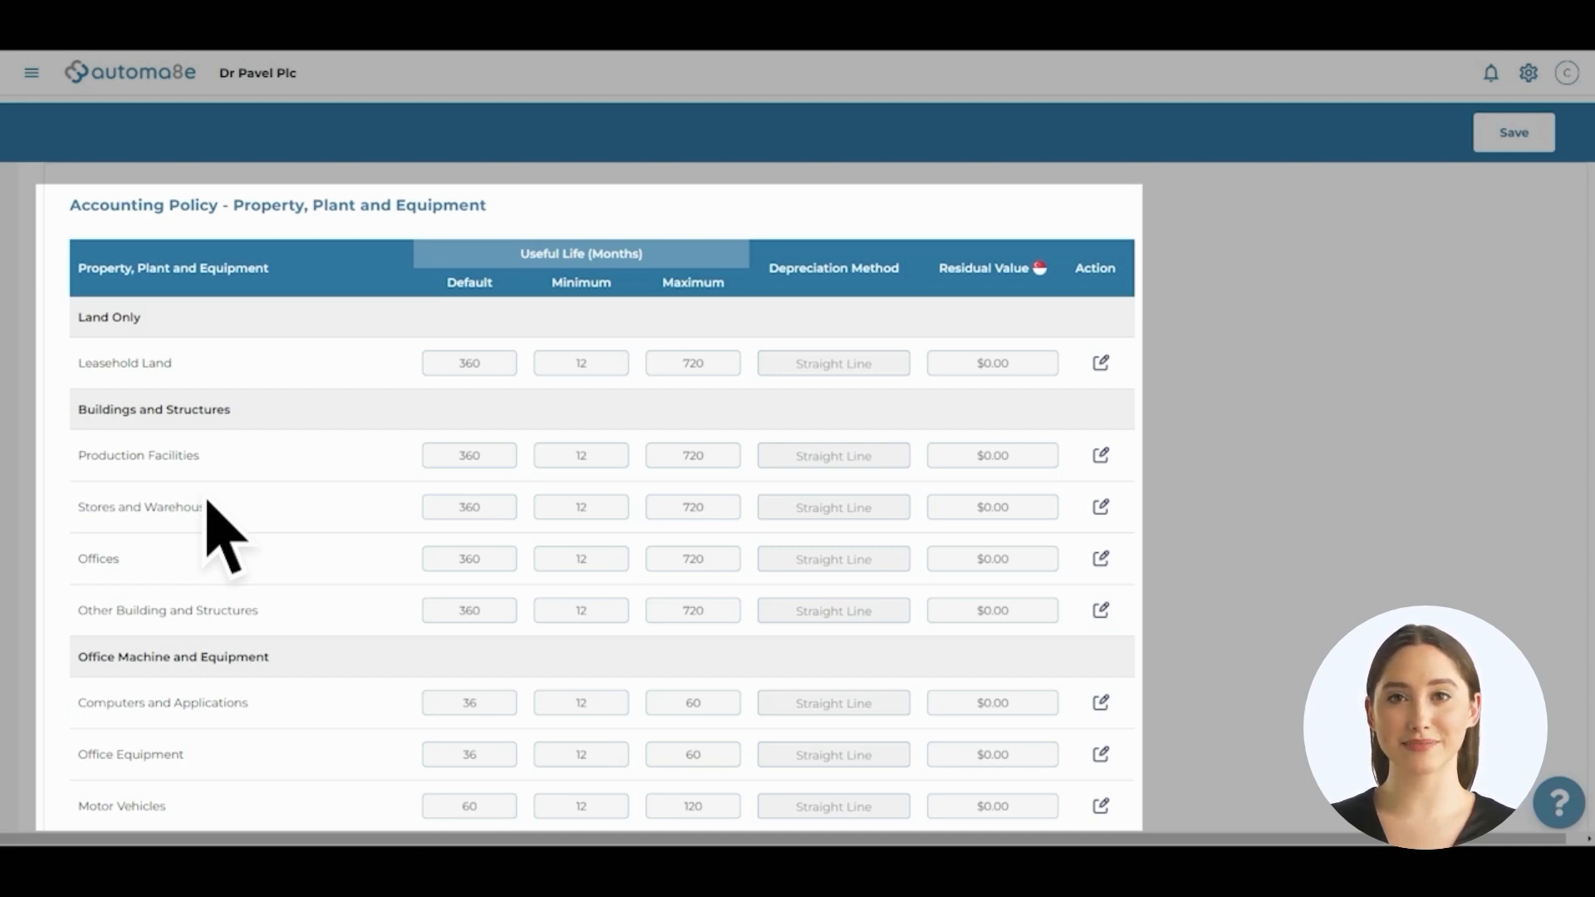
# Set Leasehold Land's default useful life to 60 months, keeping Straight Line depreciation
pyautogui.click(1101, 367)
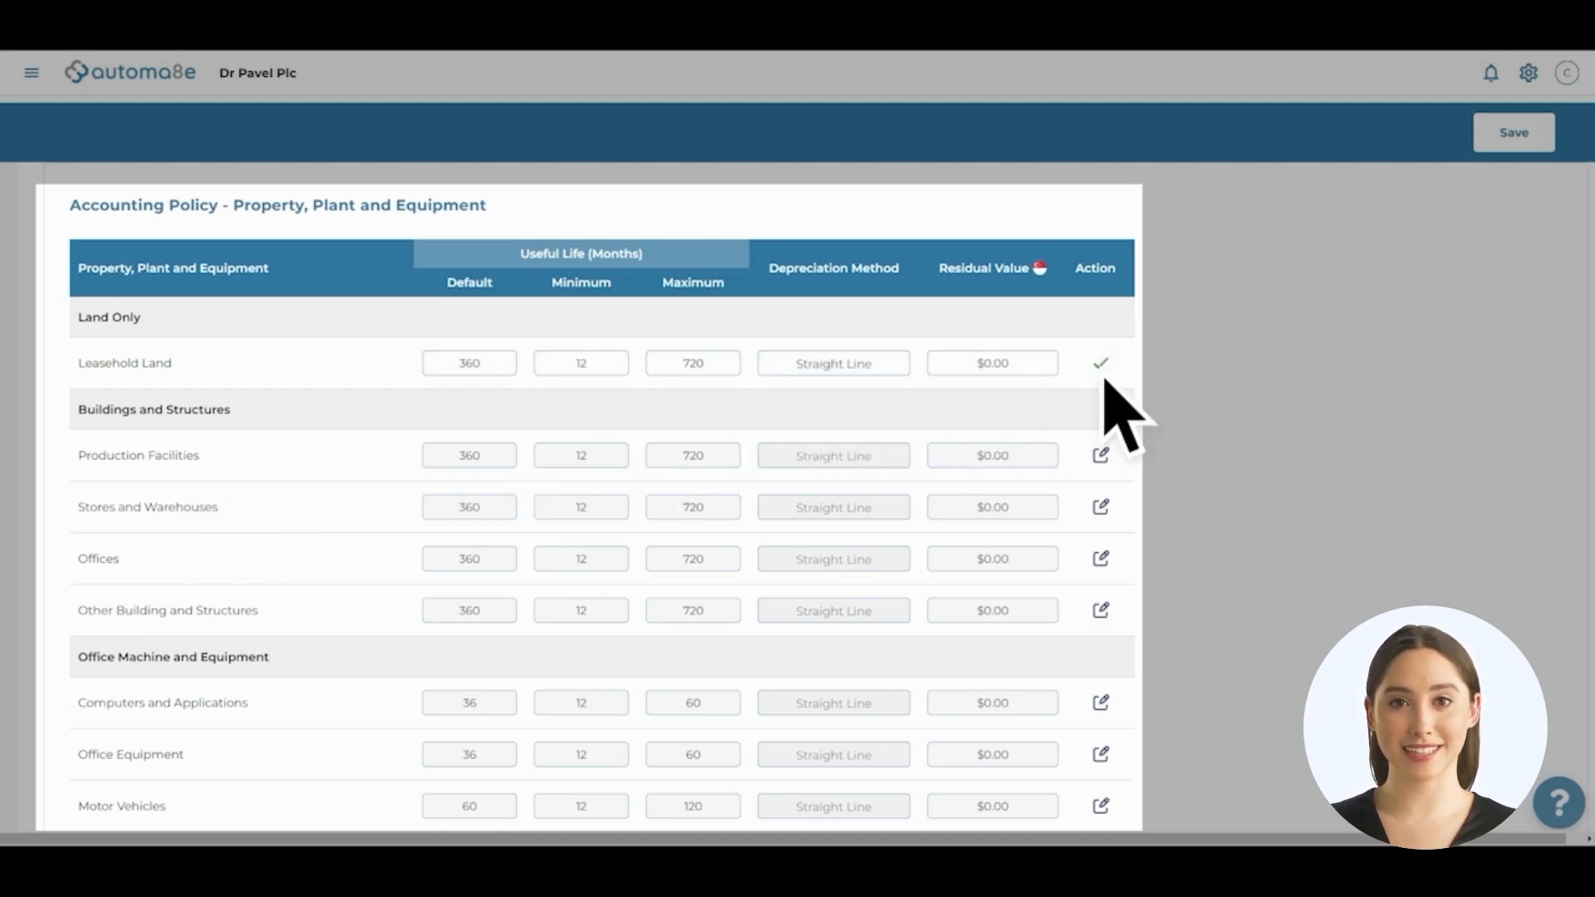
pyautogui.doubleClick(474, 369)
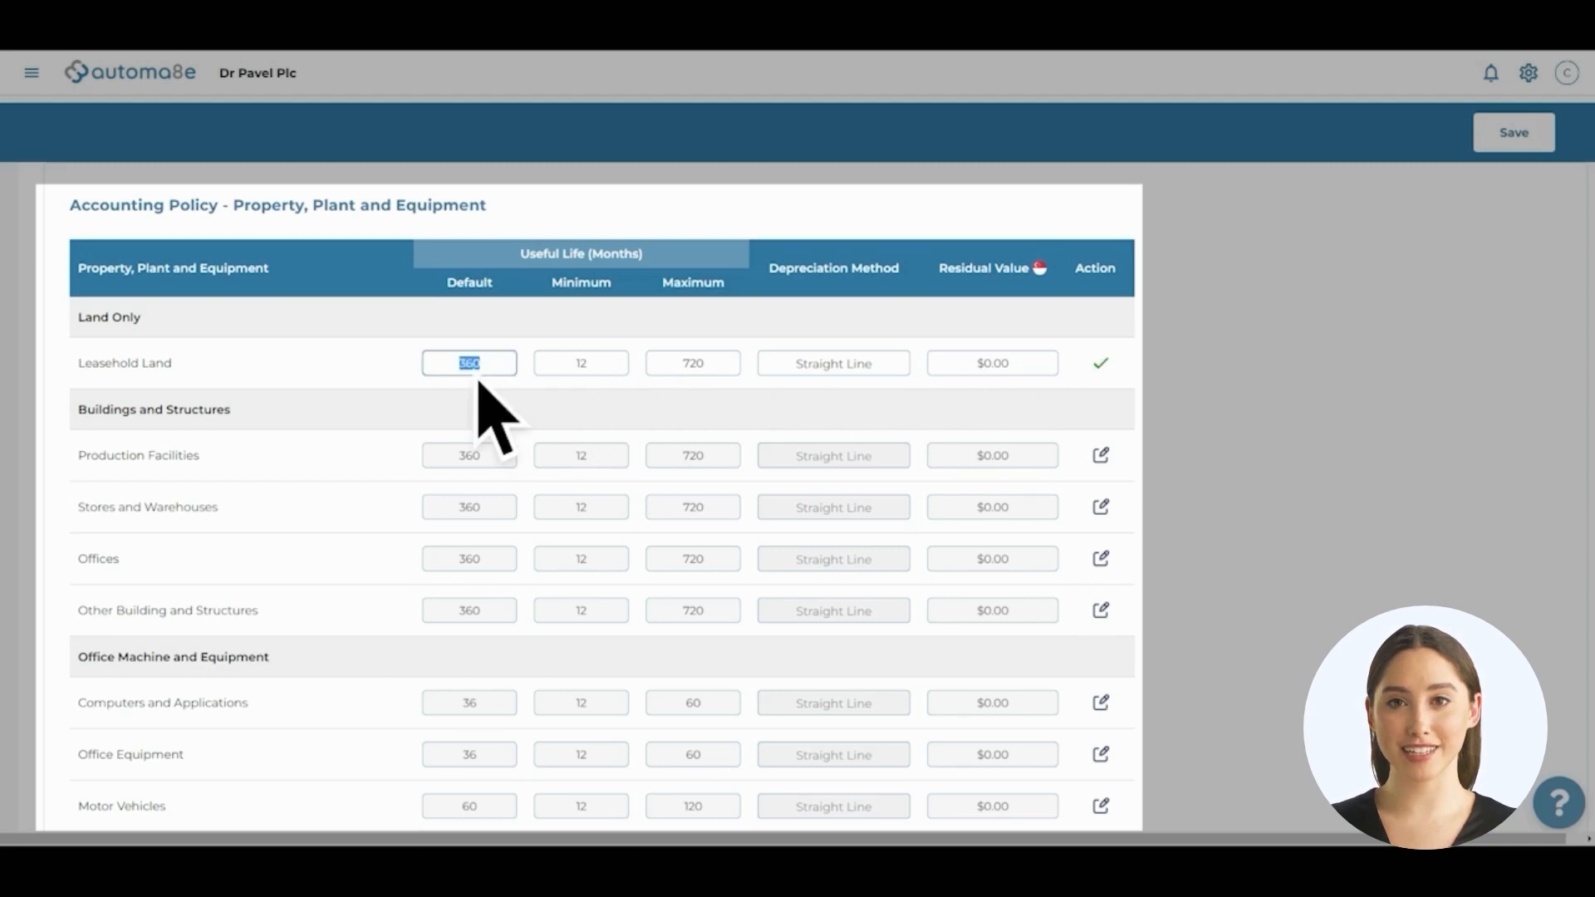
pyautogui.write('60')
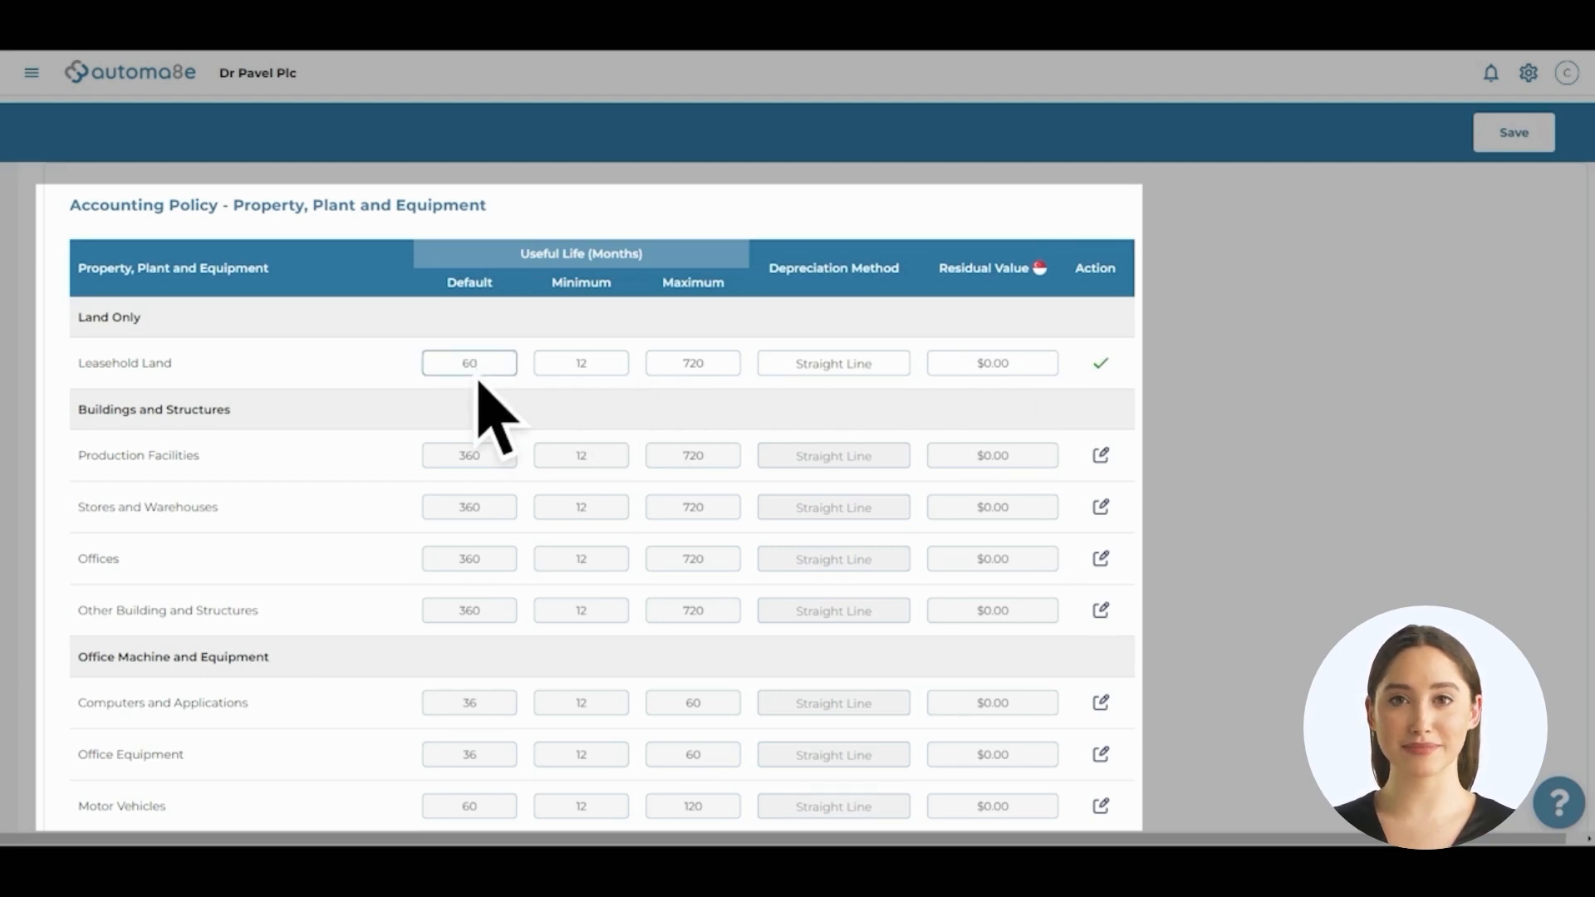
pyautogui.click(893, 369)
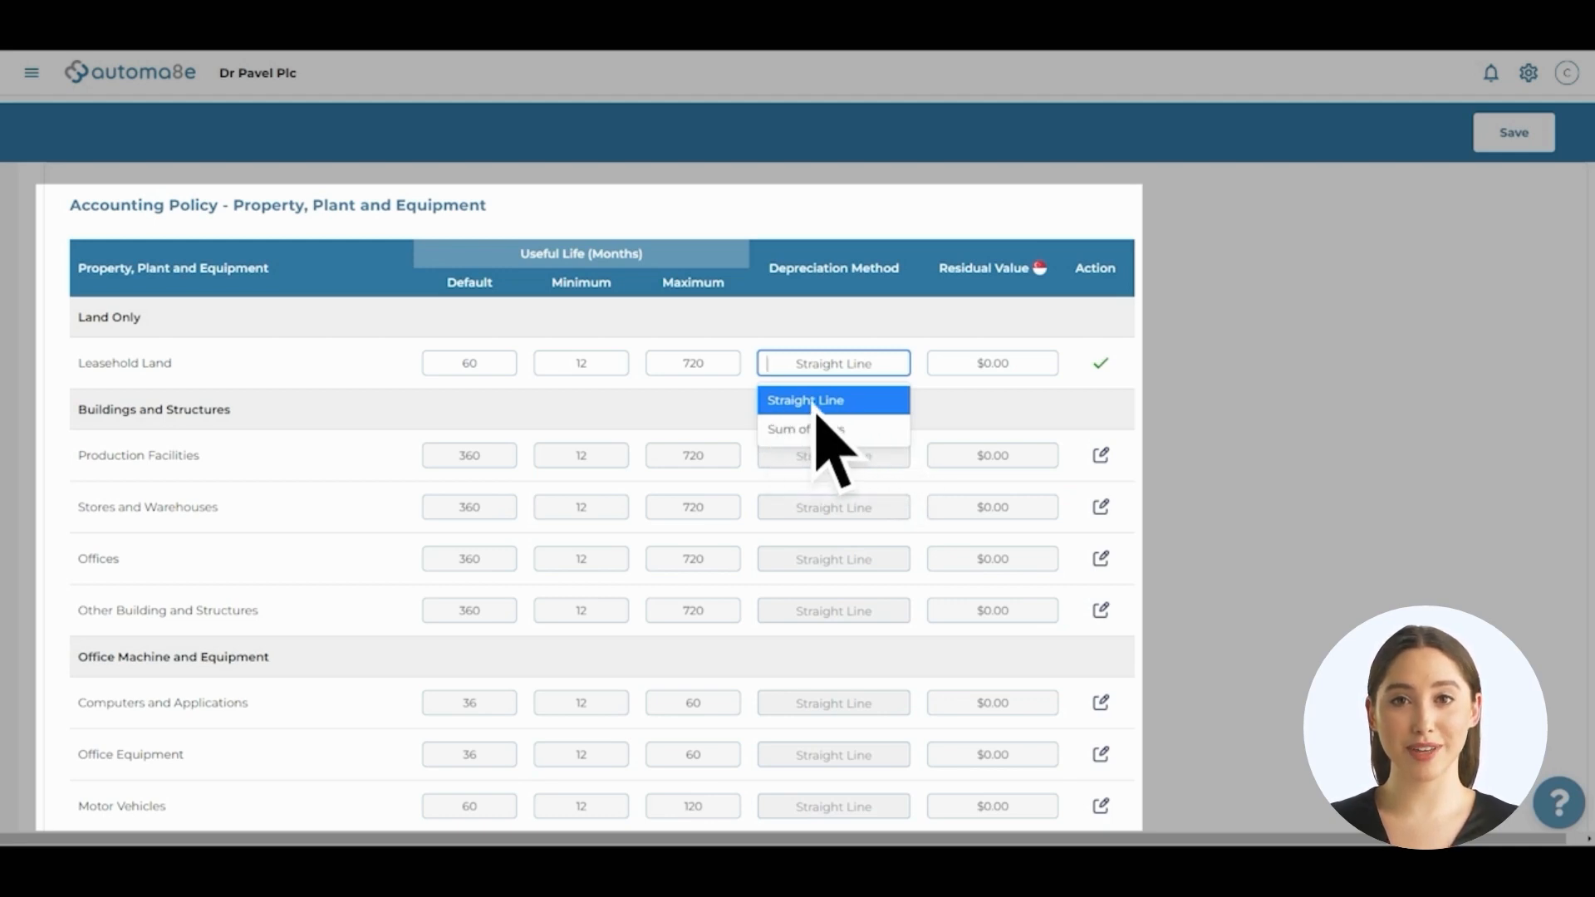
pyautogui.click(852, 407)
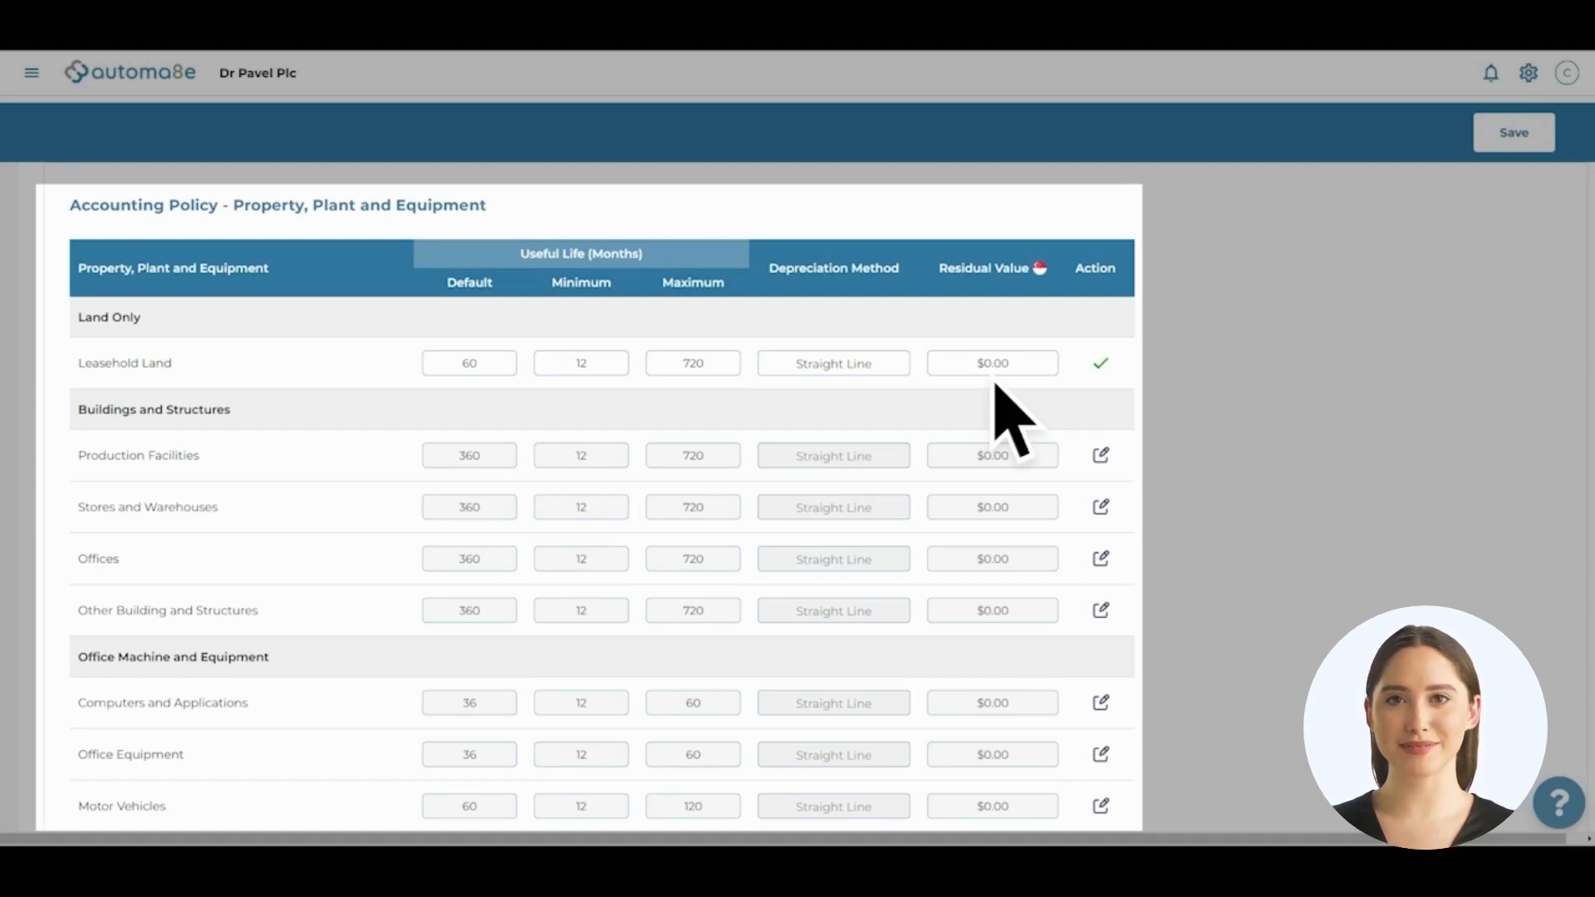
# Confirm the Leasehold Land row and save the updated PPE accounting policy
pyautogui.click(1101, 365)
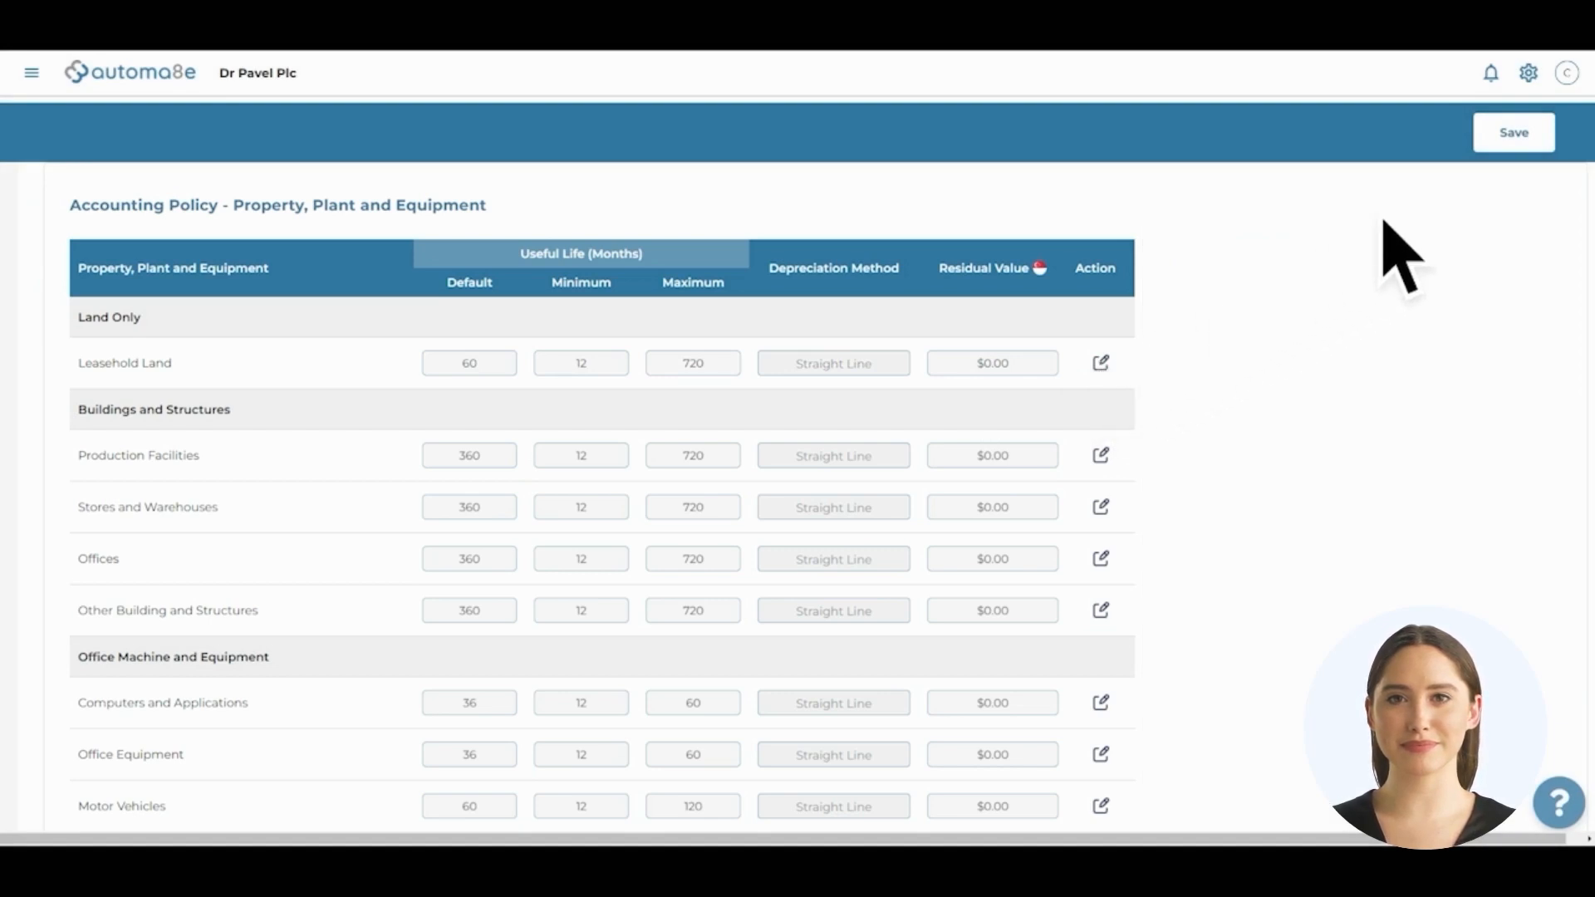
pyautogui.click(1515, 145)
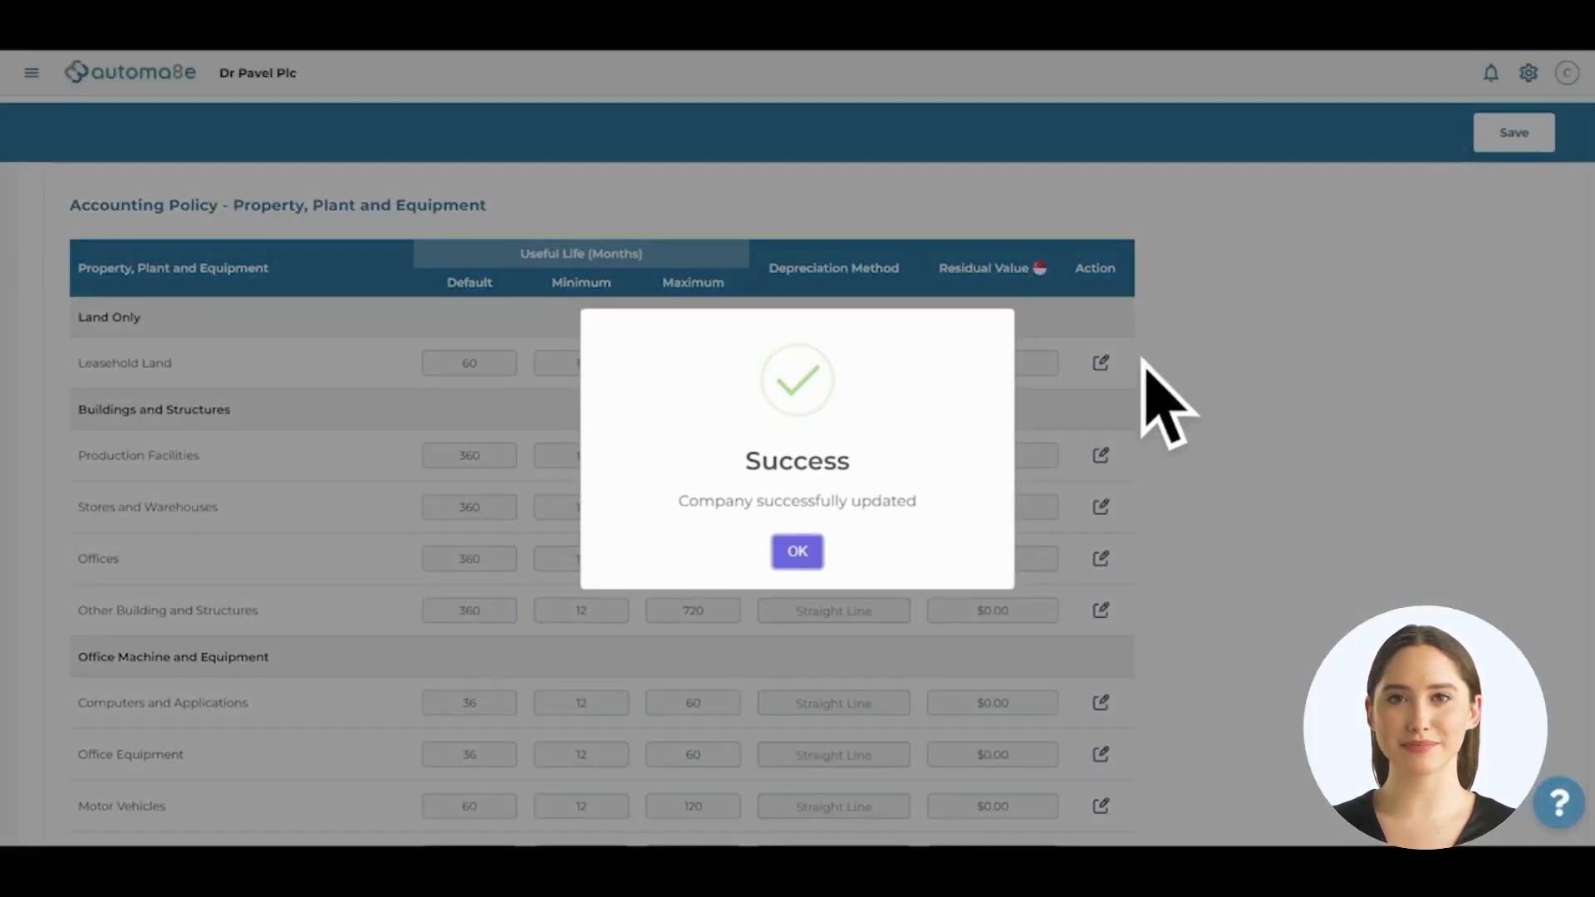
pyautogui.click(798, 544)
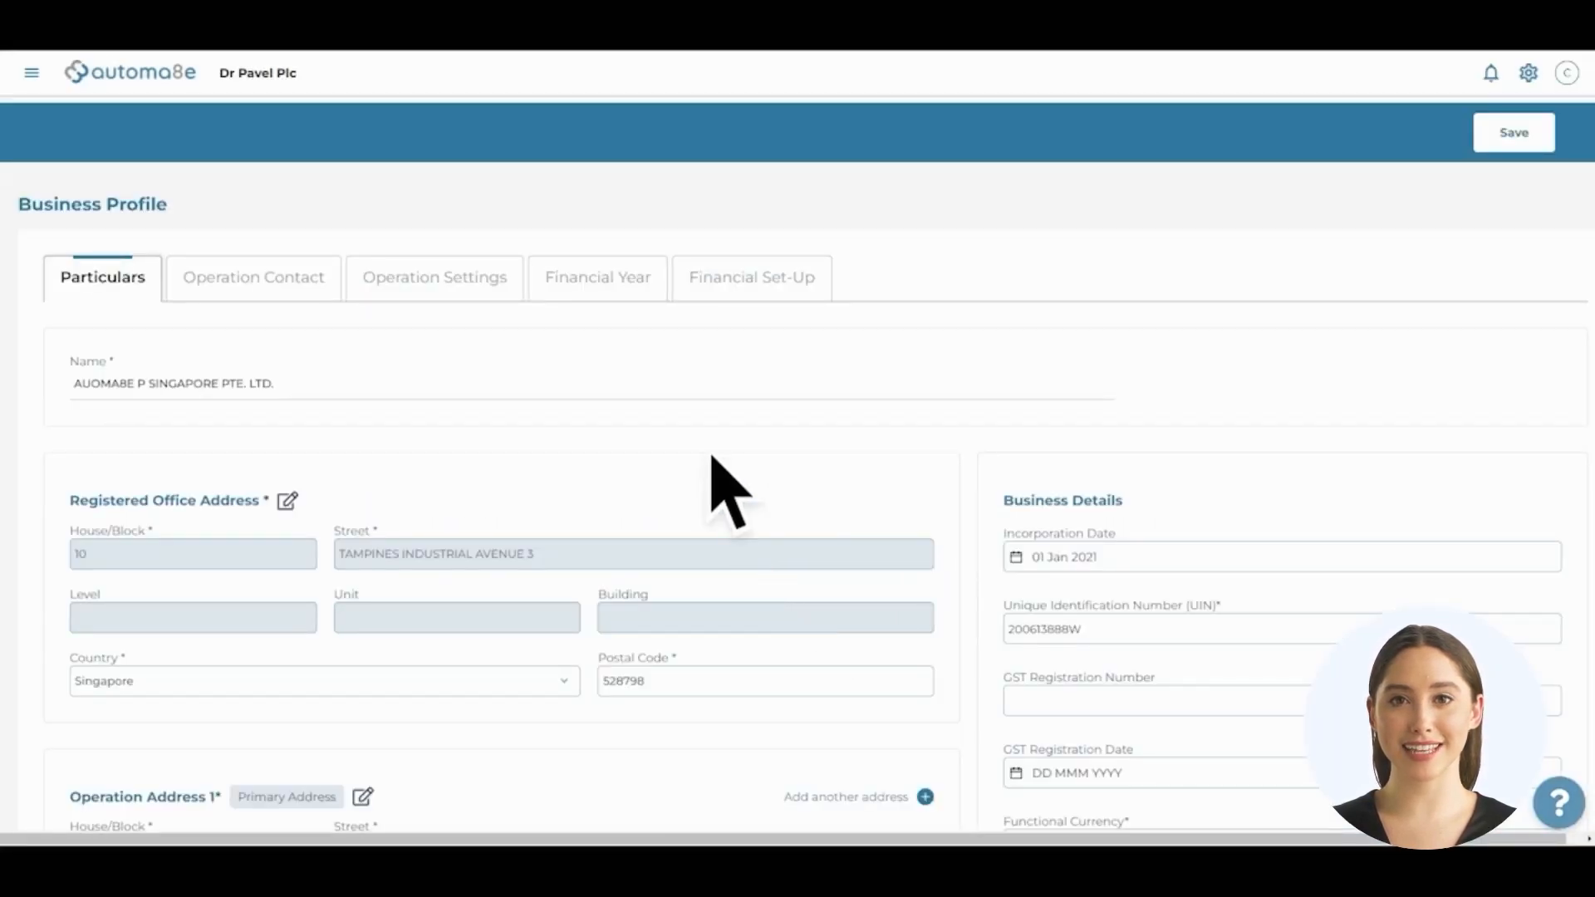
# Start the current financial period on 01 Mar 2022 and create the financial years
pyautogui.click(600, 286)
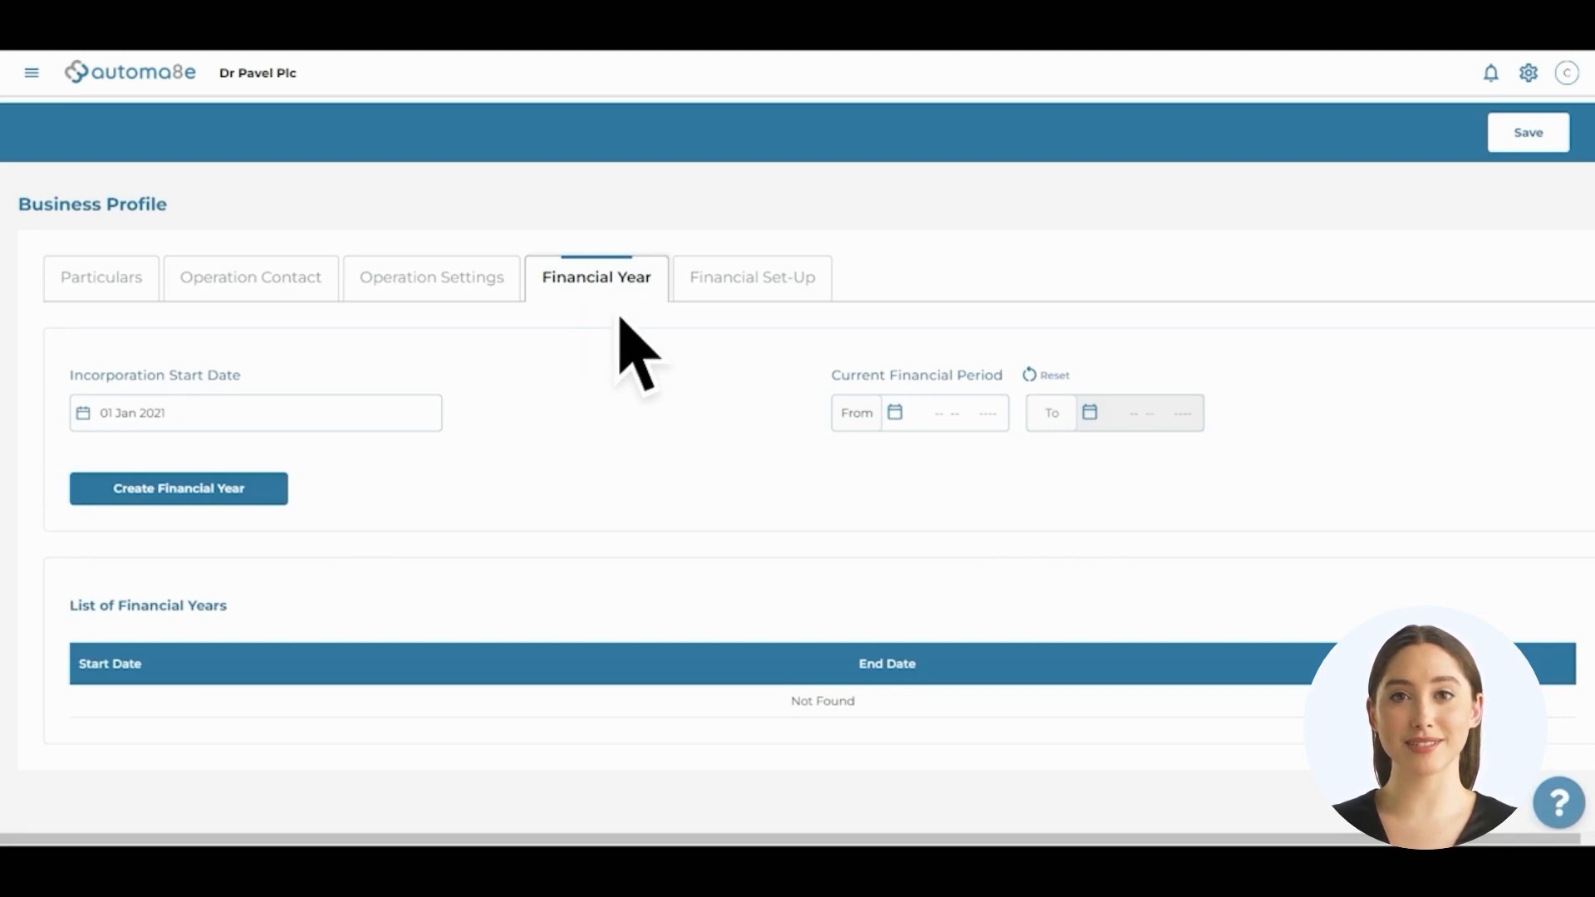
pyautogui.click(893, 416)
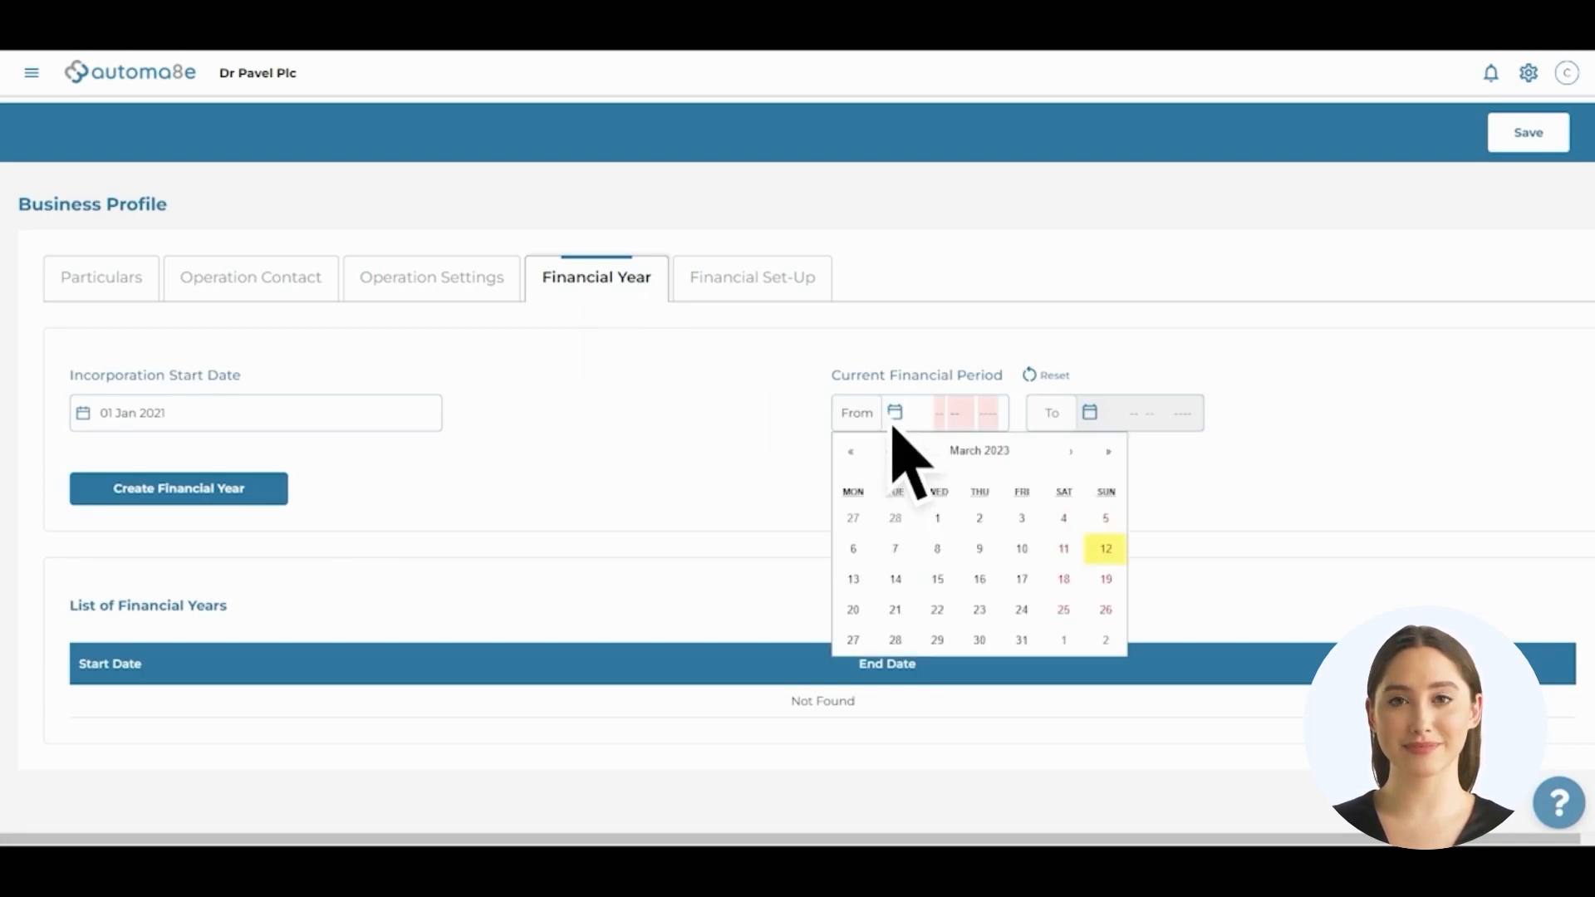
pyautogui.click(852, 455)
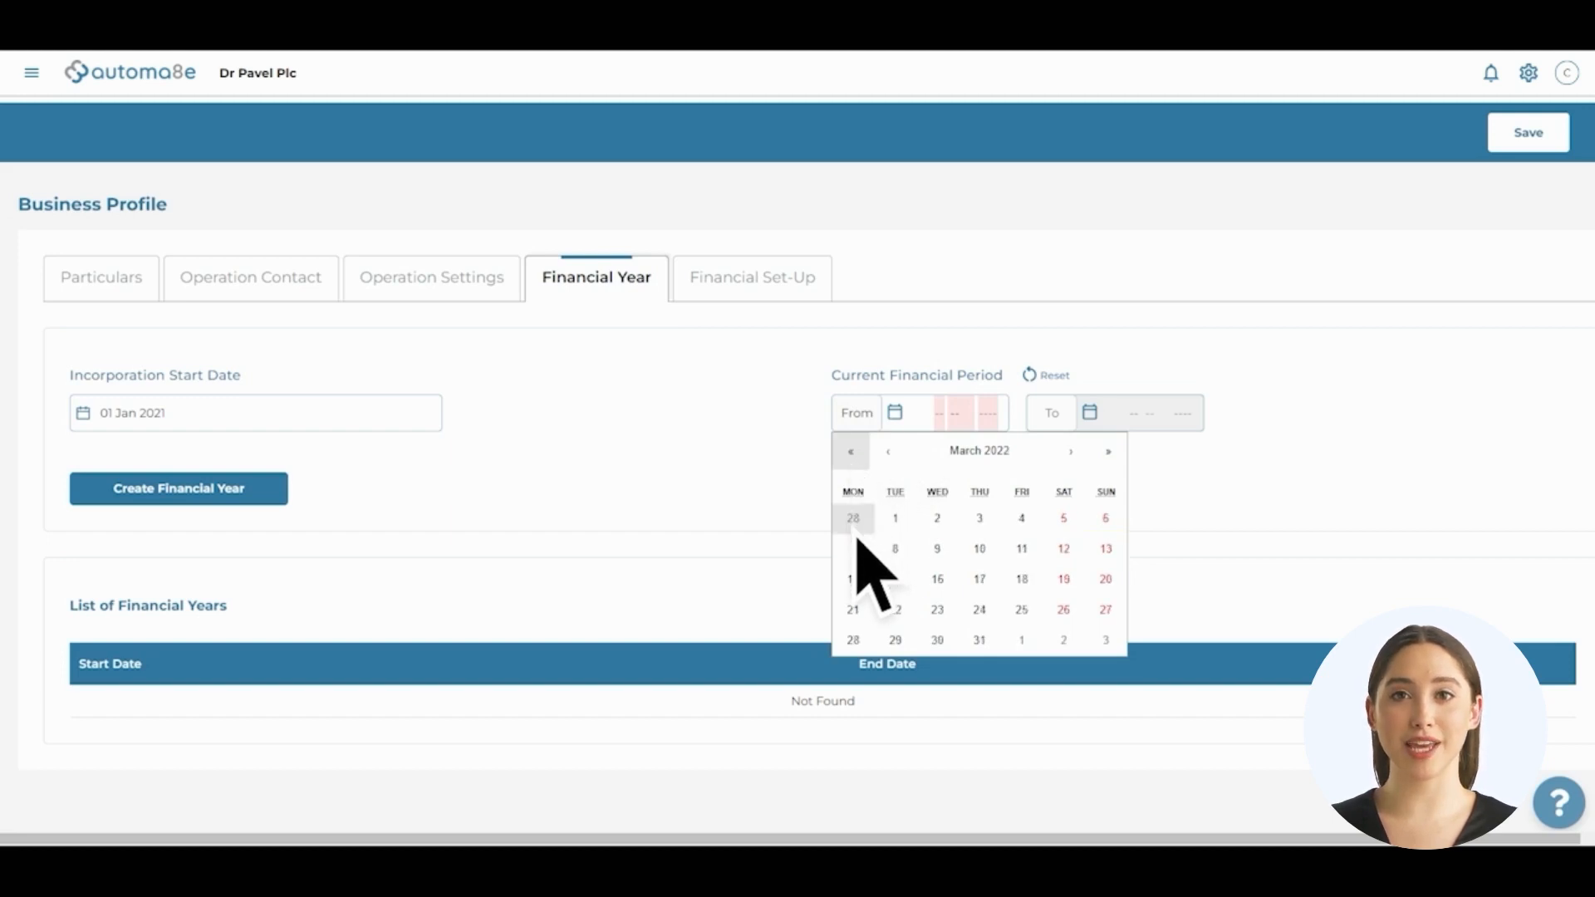
pyautogui.click(895, 520)
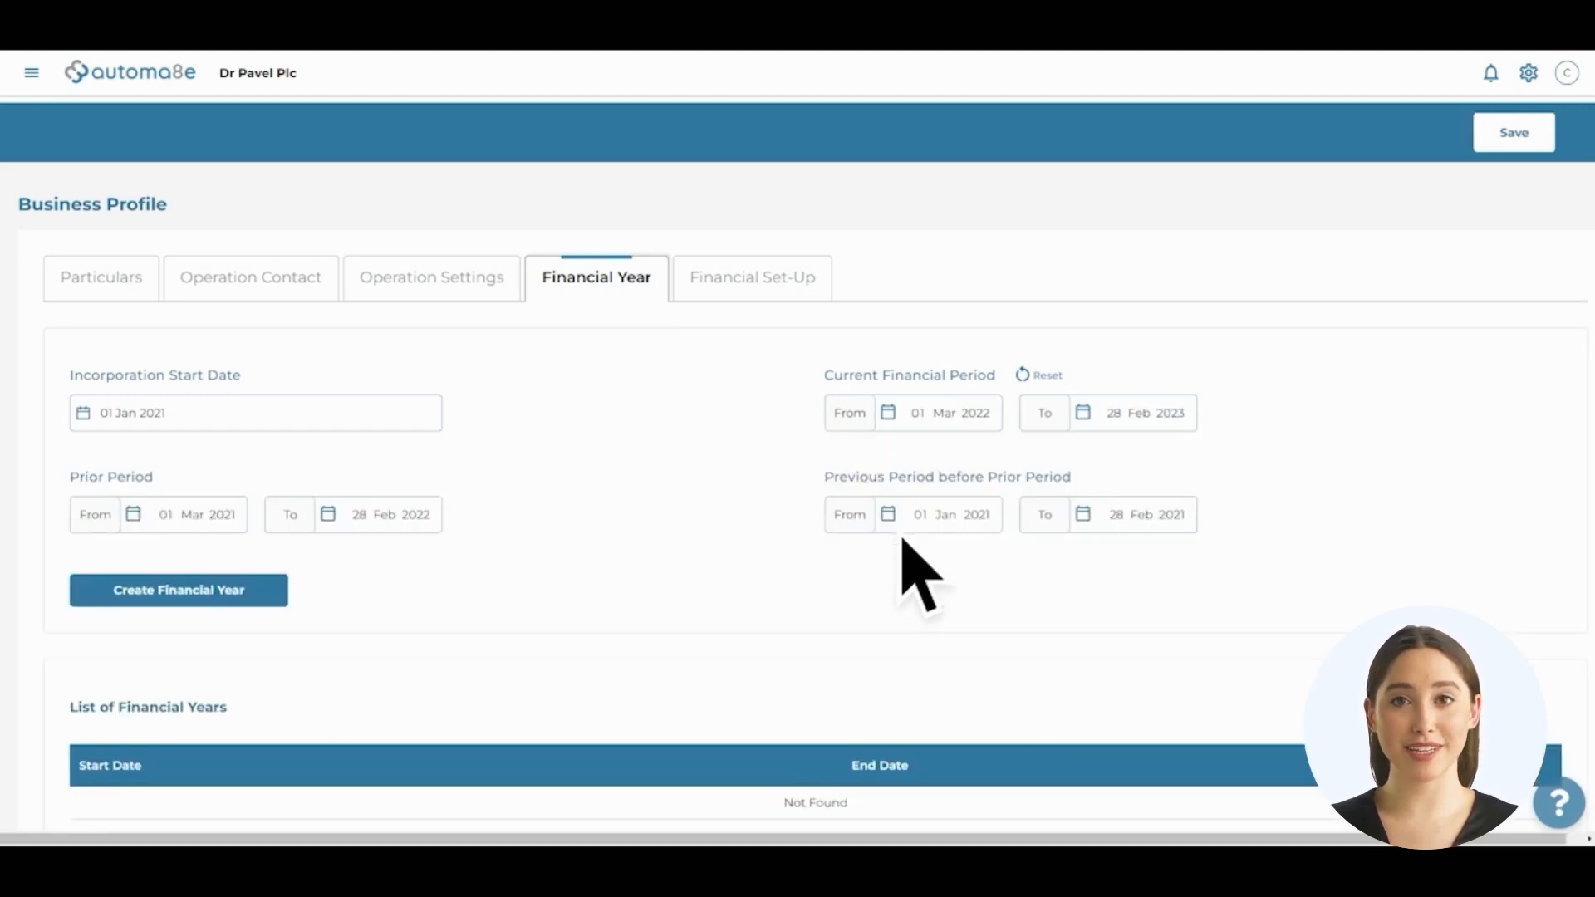
pyautogui.click(201, 603)
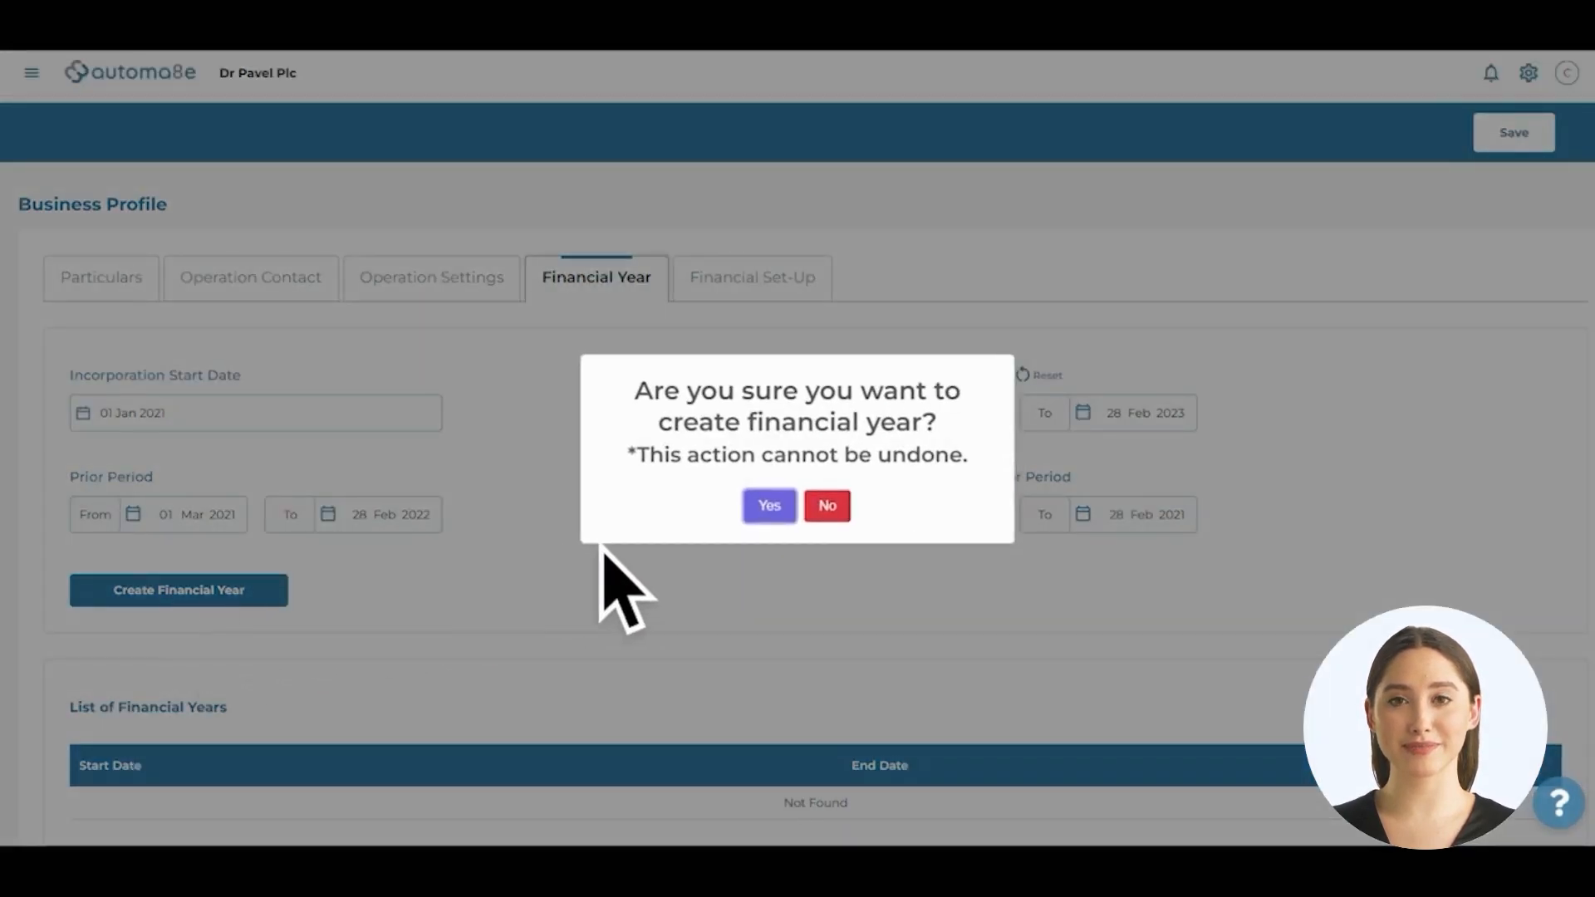
pyautogui.click(770, 511)
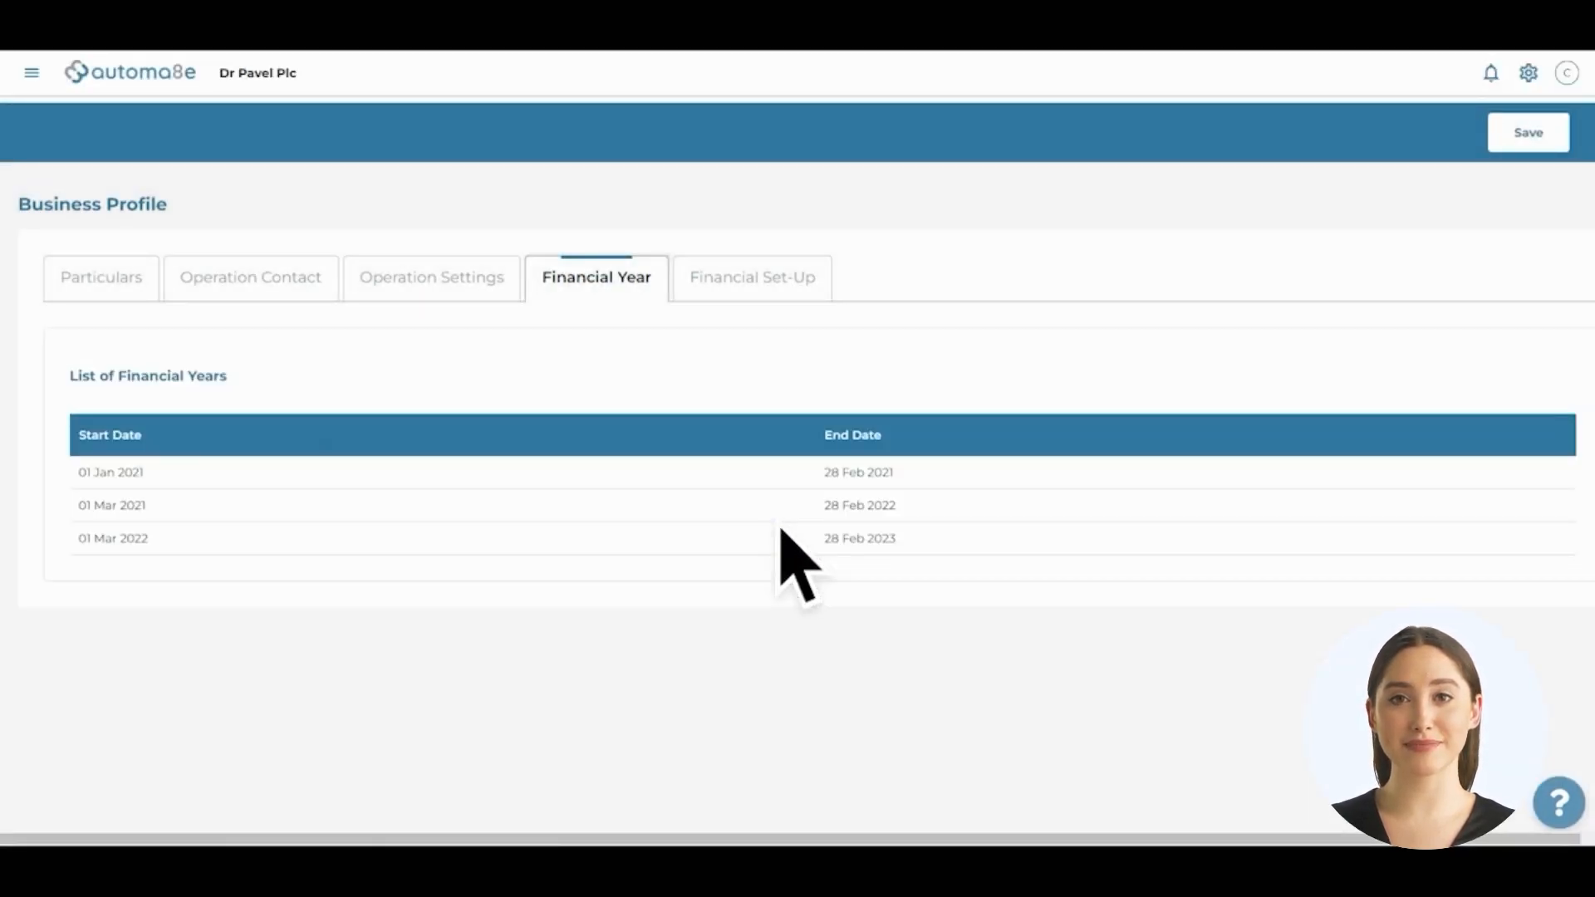